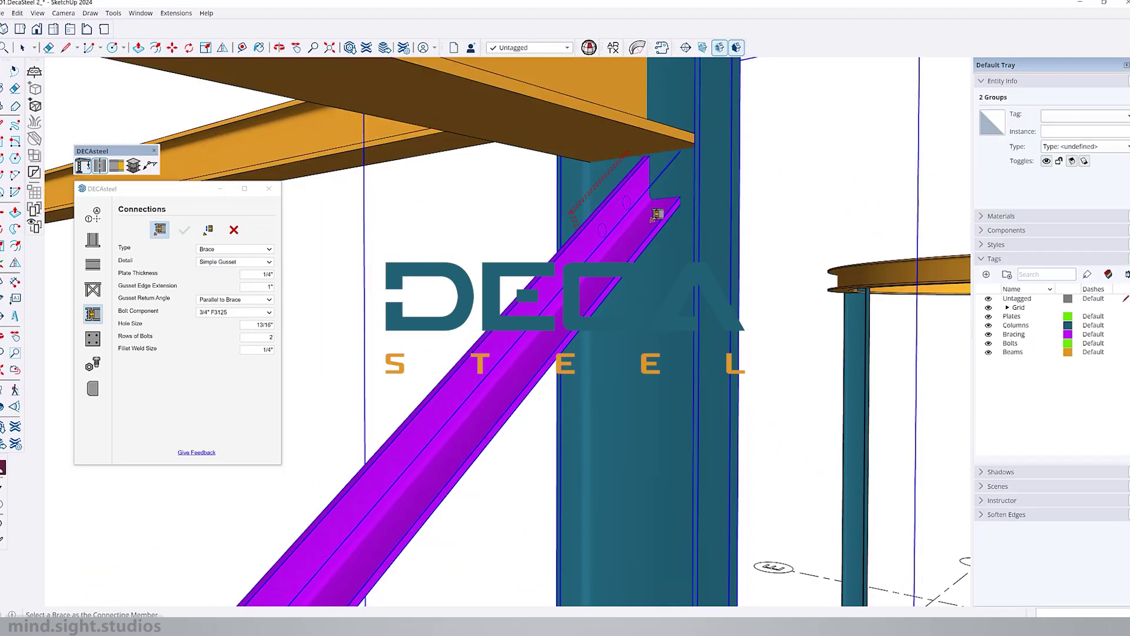
# Step: Connect the purple brace to the column below the beam with a Simple Gusset brace connection
pyautogui.click(651, 220)
pyautogui.moveTo(724, 163); pyautogui.dragTo(698, 164, button='middle')
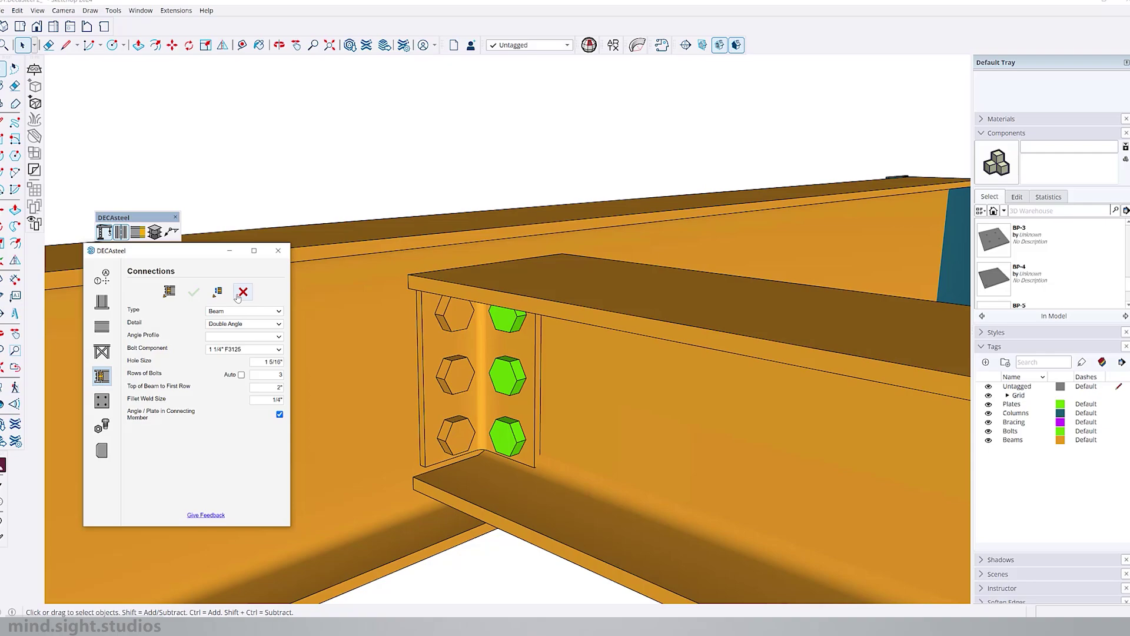
pyautogui.click(217, 292)
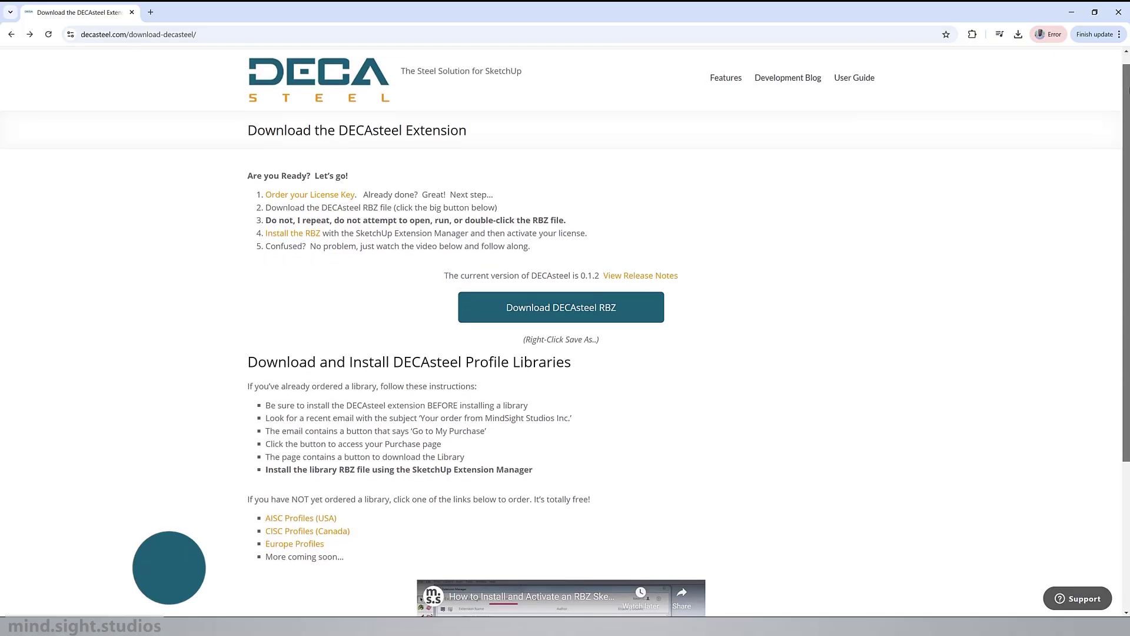
# Step: Order the free CISC Profiles (Canada) library from the DECAsteel download page and open the purchase's download page
pyautogui.scroll(-3, 565, 330)
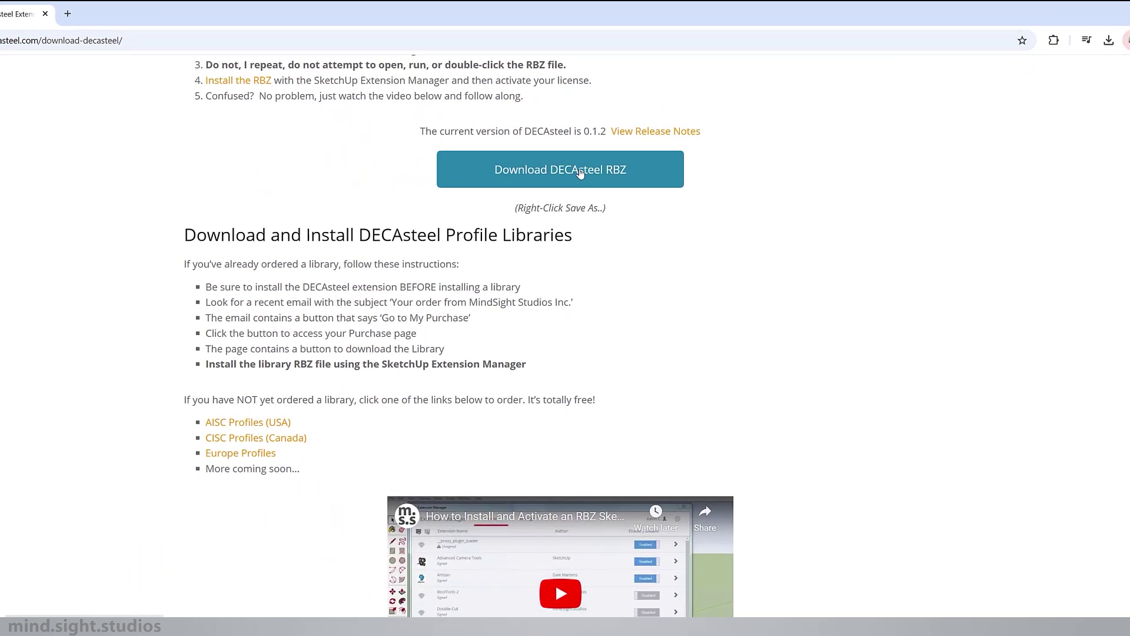
pyautogui.click(580, 173)
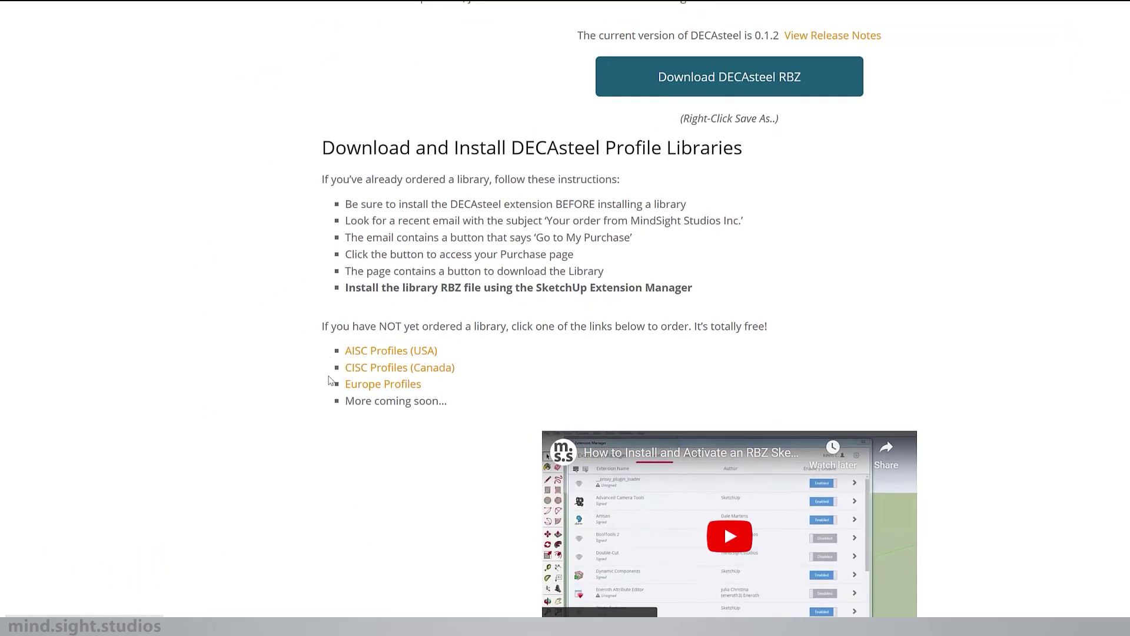
pyautogui.click(427, 368)
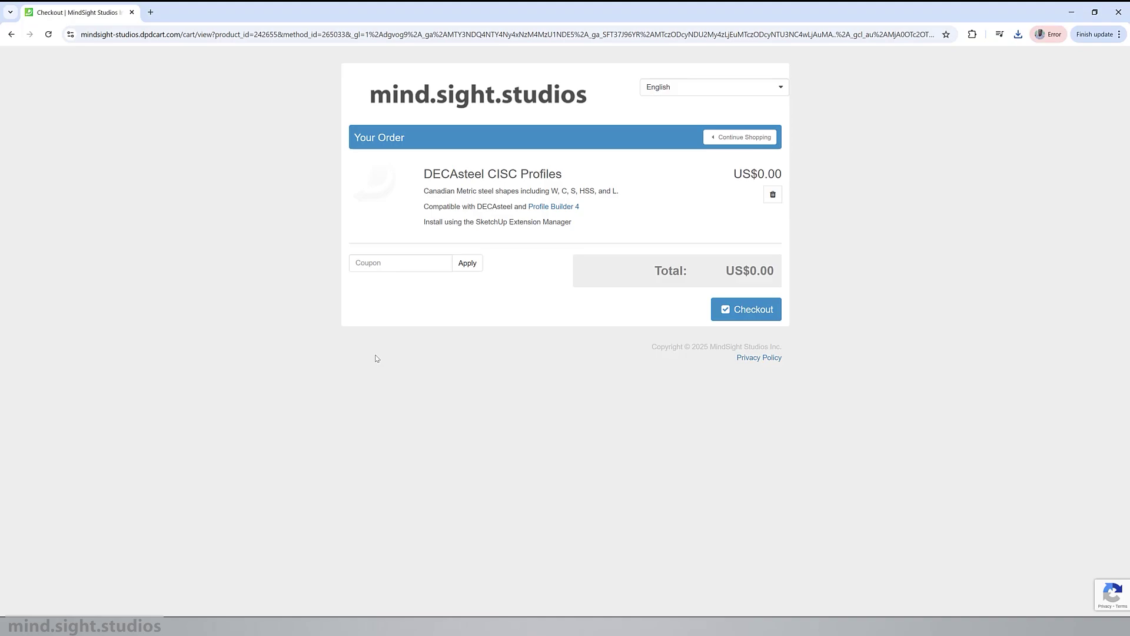
pyautogui.click(753, 307)
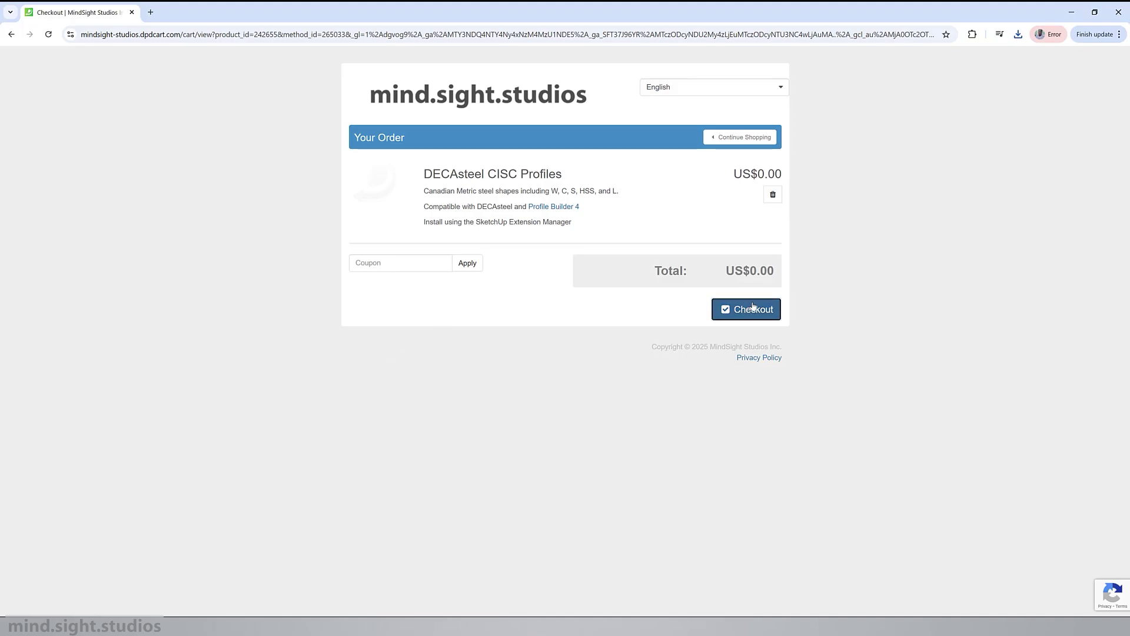
pyautogui.click(759, 493)
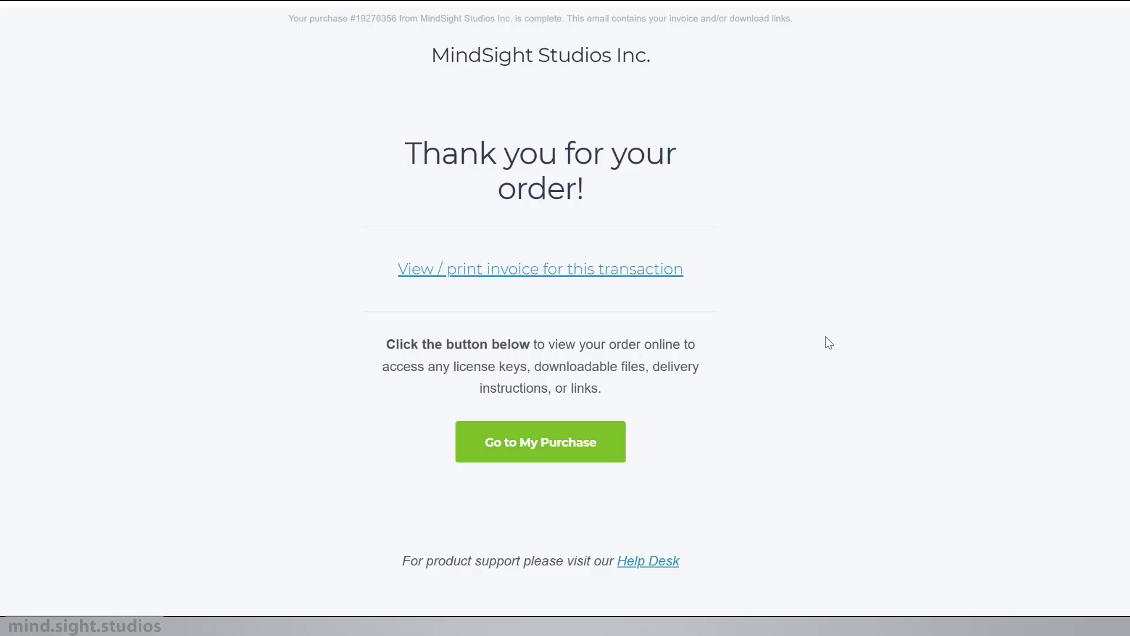
pyautogui.click(602, 454)
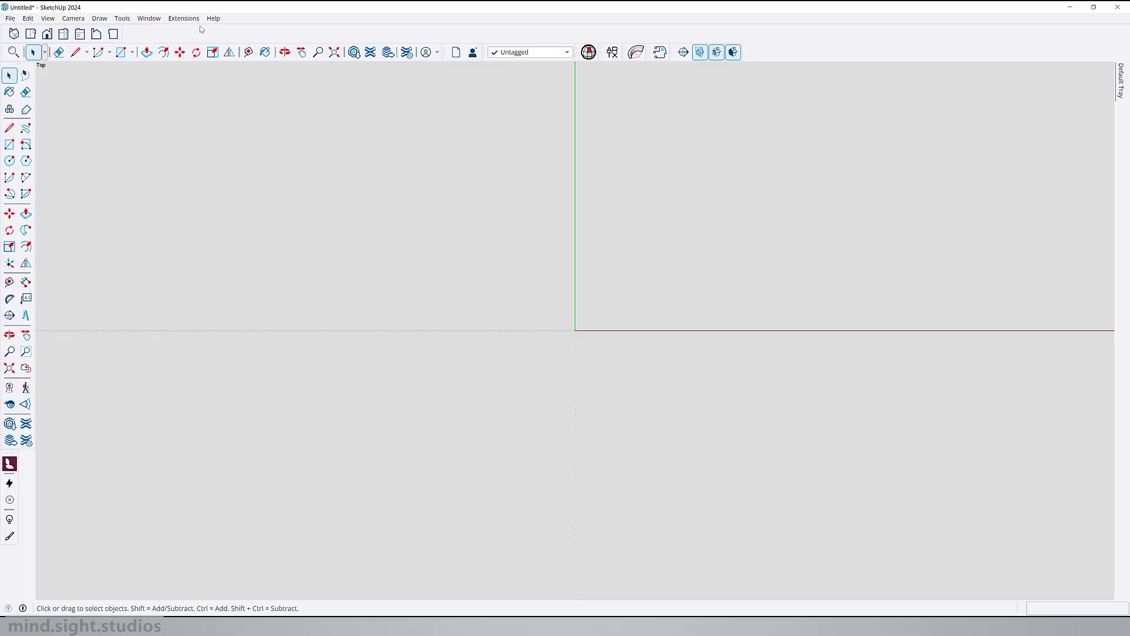
# Step: Switch to SketchUp and open the Extension Manager
pyautogui.click(183, 18)
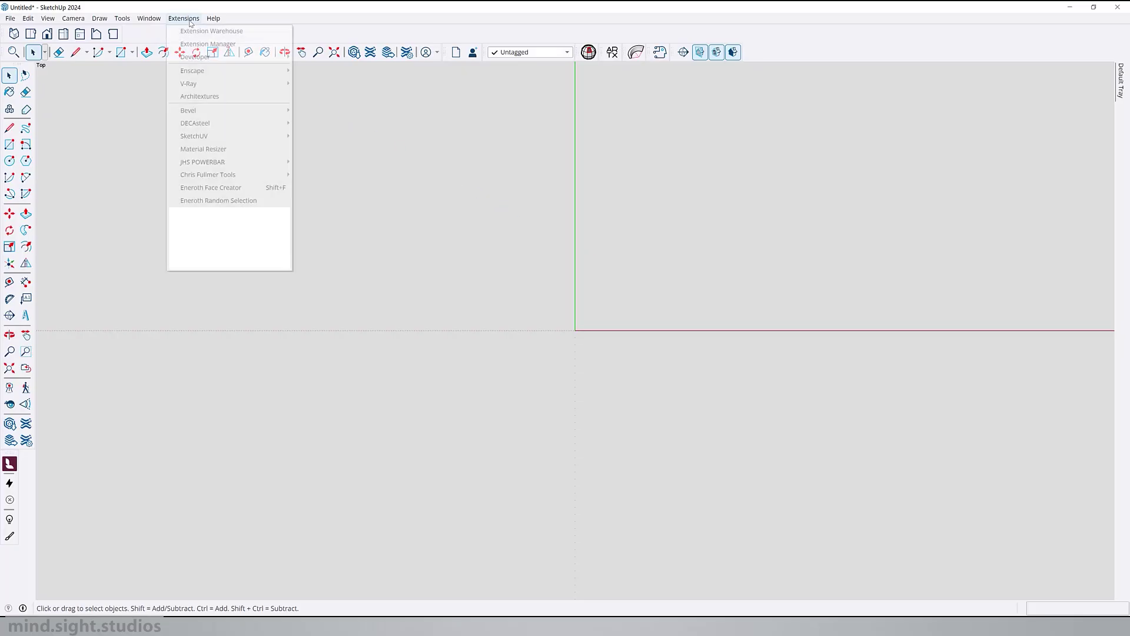
pyautogui.click(232, 43)
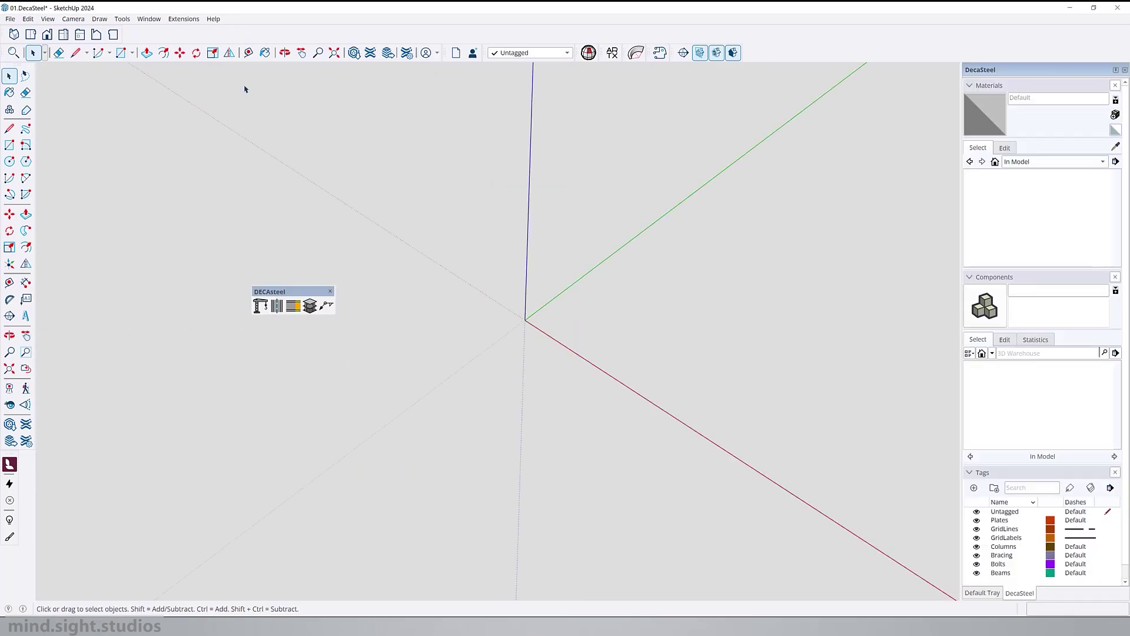
# Step: Check the DECAsteel license in its License Manager and close the window
pyautogui.click(181, 22)
pyautogui.moveTo(235, 124)
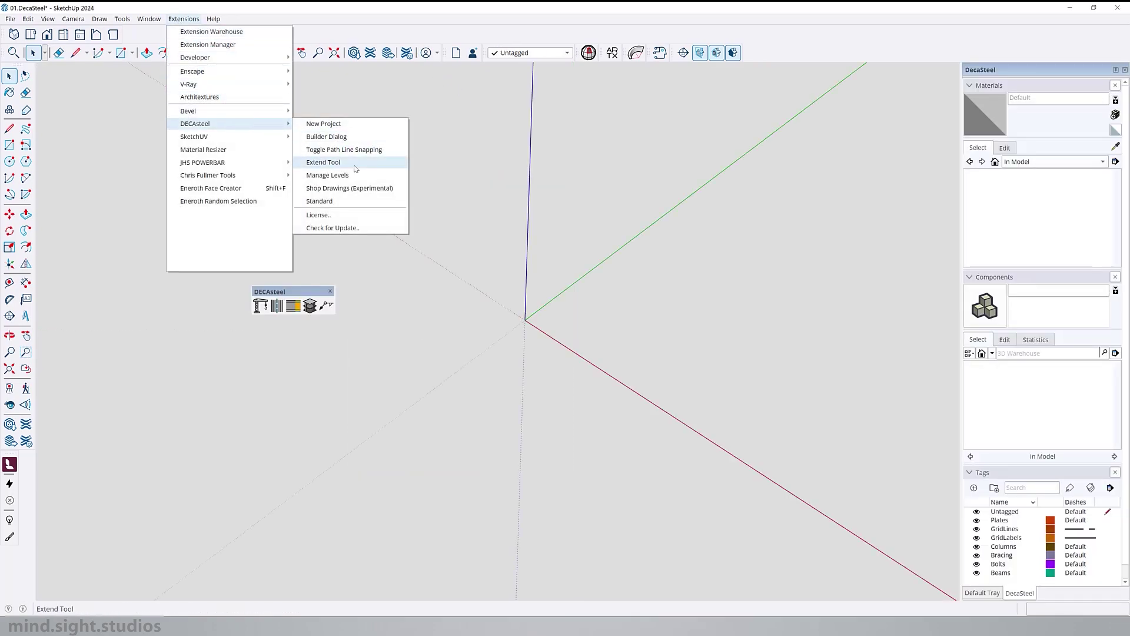
pyautogui.click(349, 217)
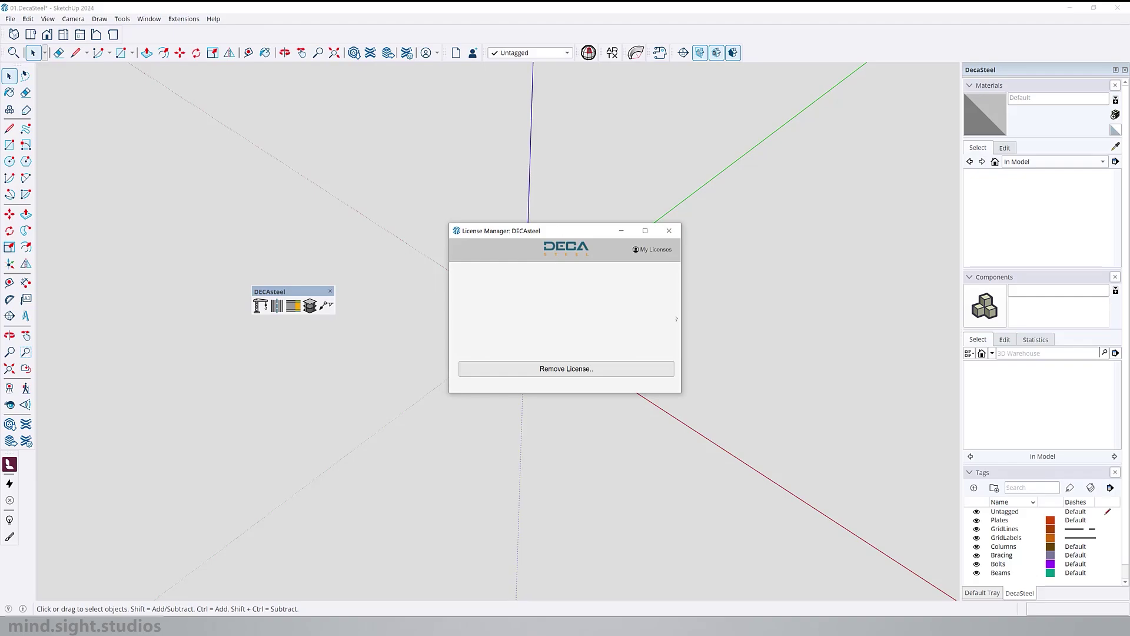
pyautogui.click(669, 231)
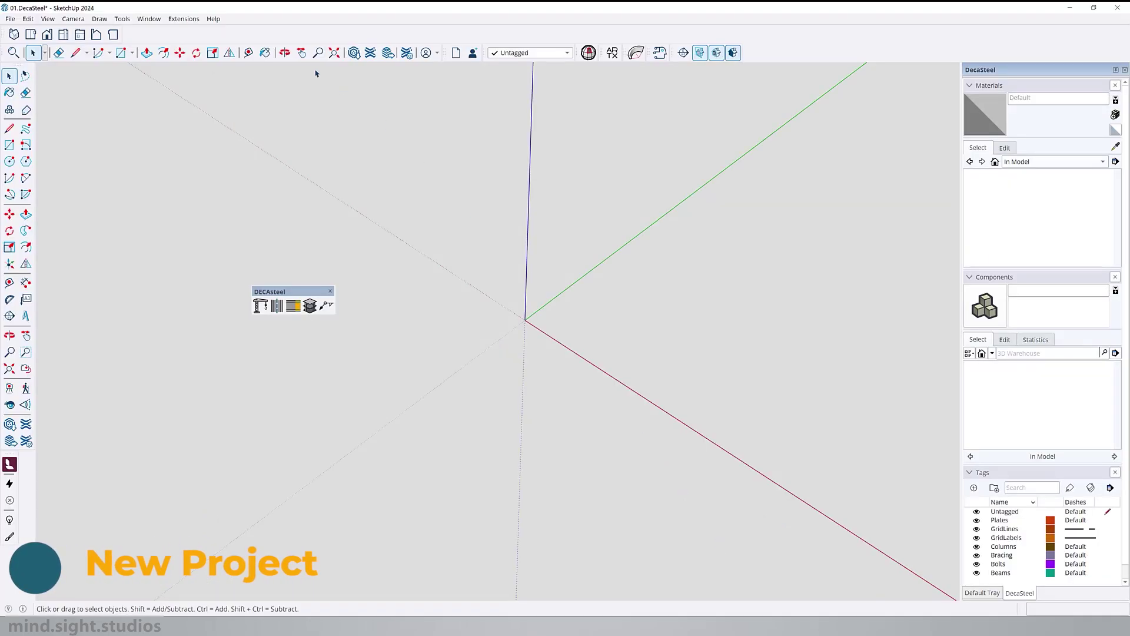
# Step: Create a new DECAsteel project from the Canada-metric.skp (Example) template, saving the changes to 01.DecaSteel
pyautogui.click(173, 23)
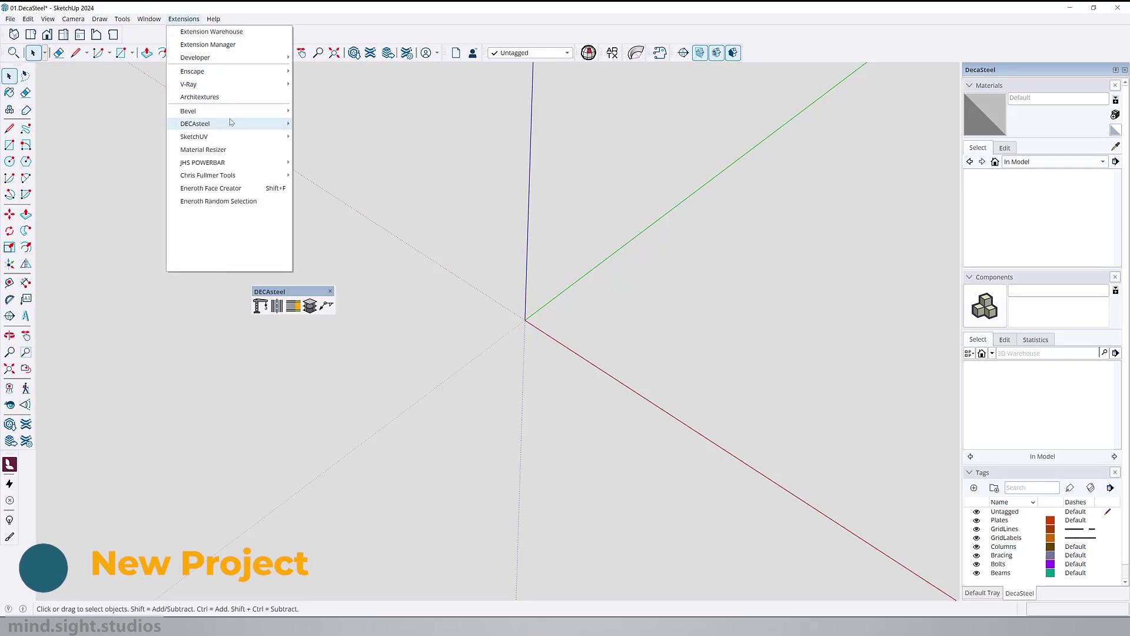
pyautogui.moveTo(227, 123)
pyautogui.click(333, 124)
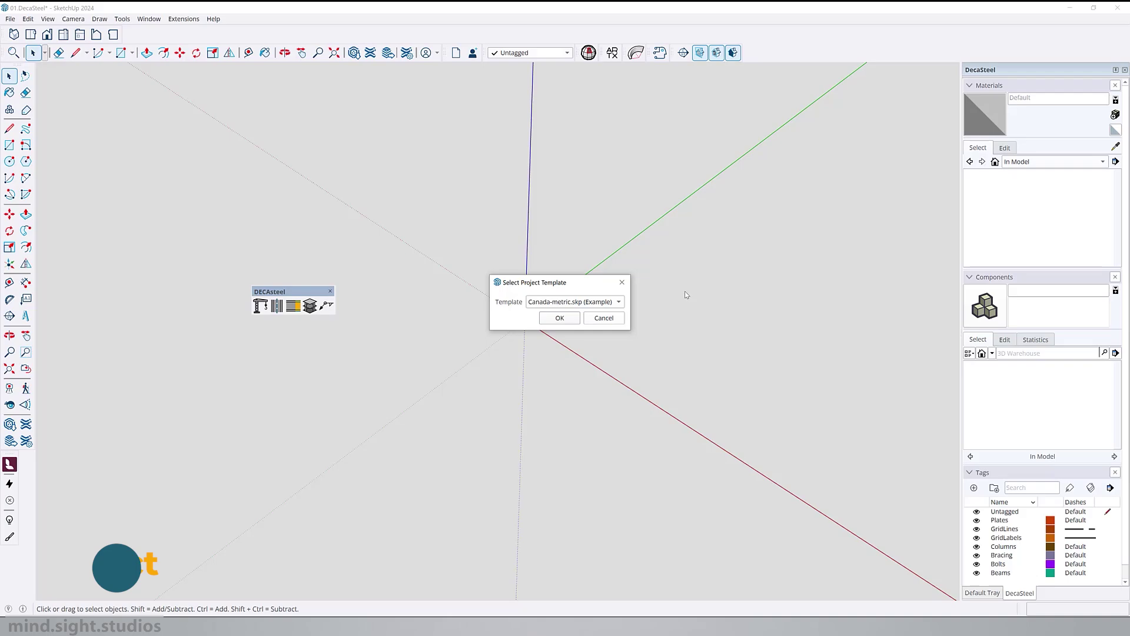
pyautogui.click(618, 302)
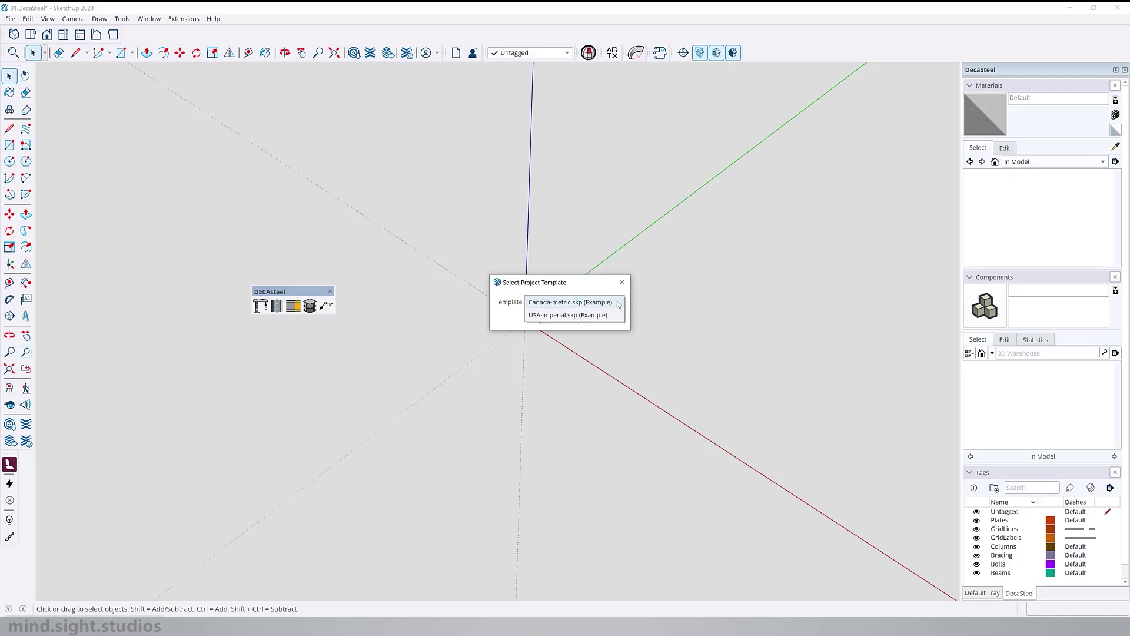
pyautogui.click(618, 303)
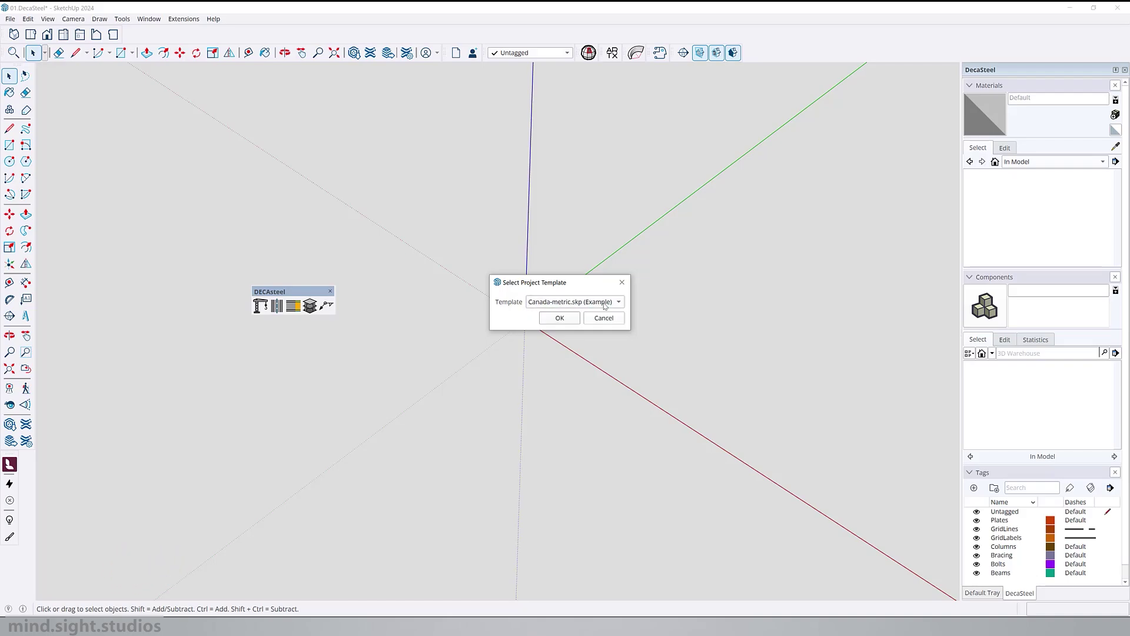
pyautogui.click(575, 316)
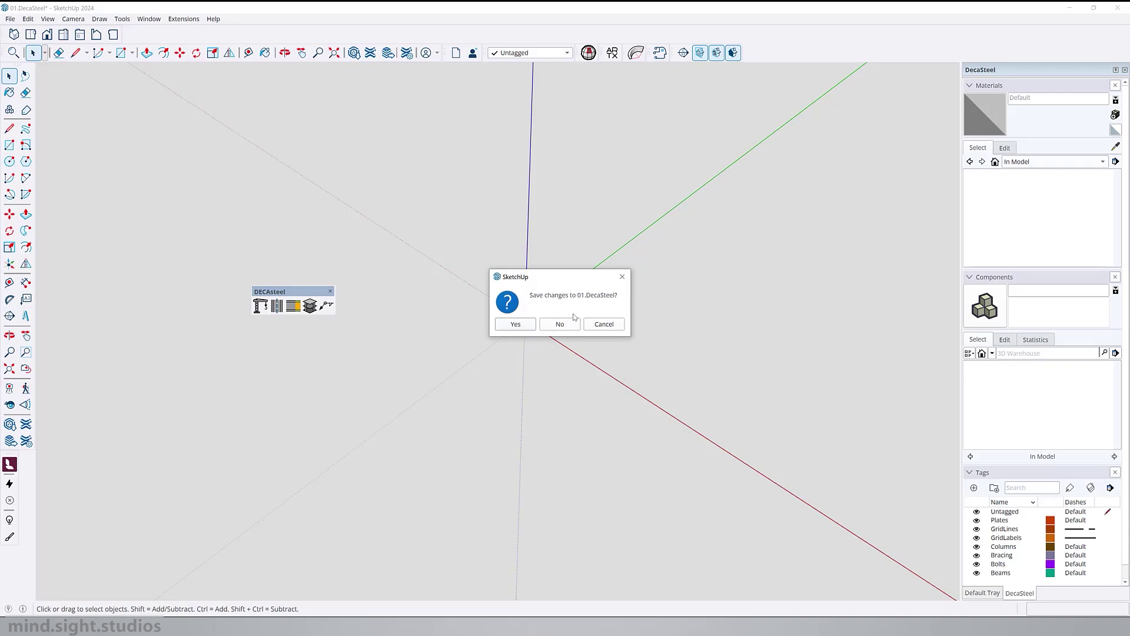
pyautogui.click(533, 326)
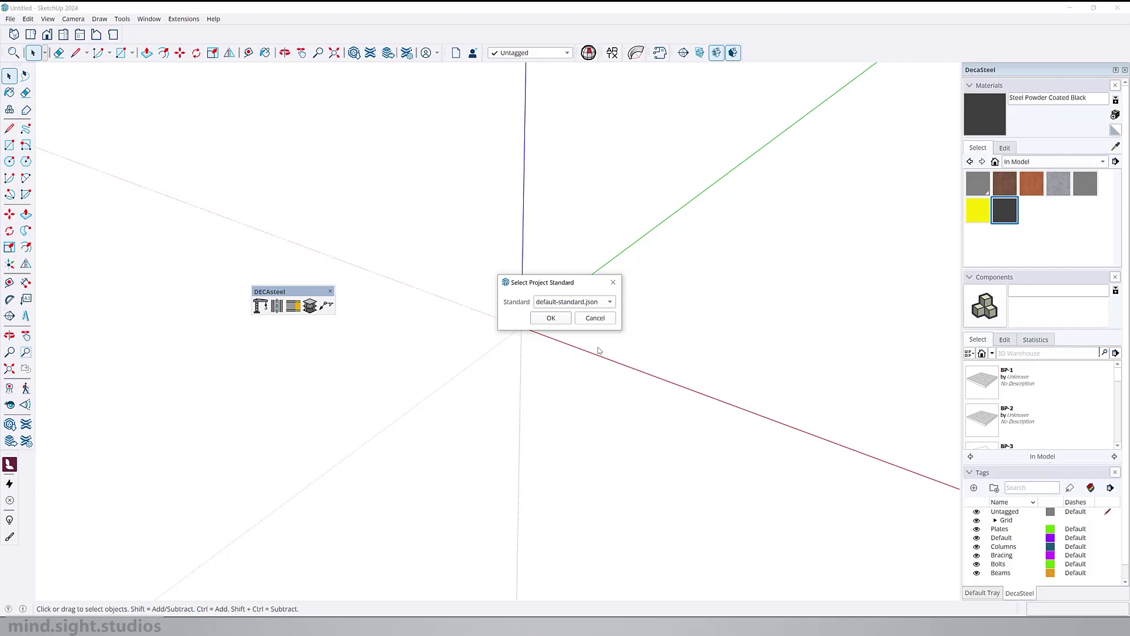
# Step: Set the project standard to imperial.json
pyautogui.click(604, 304)
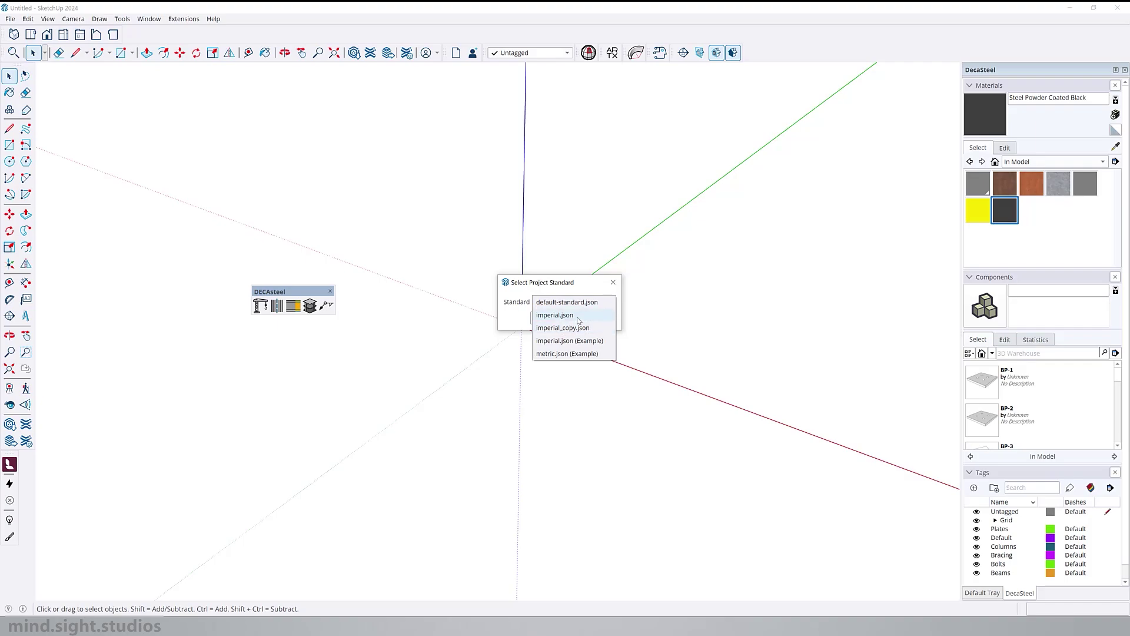
pyautogui.click(578, 316)
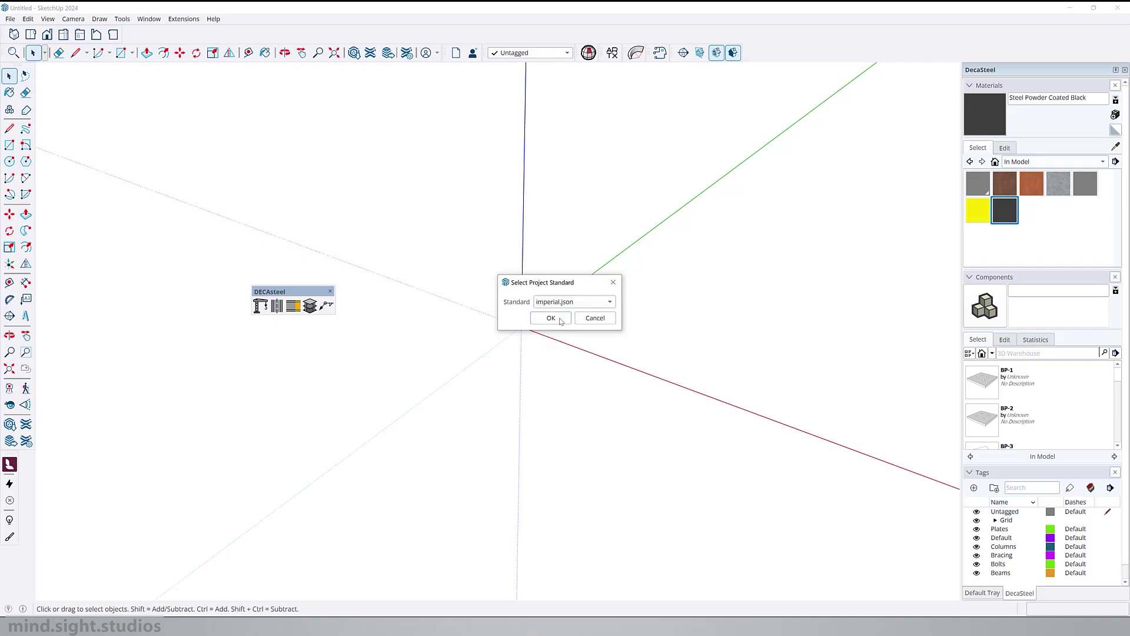
pyautogui.click(551, 318)
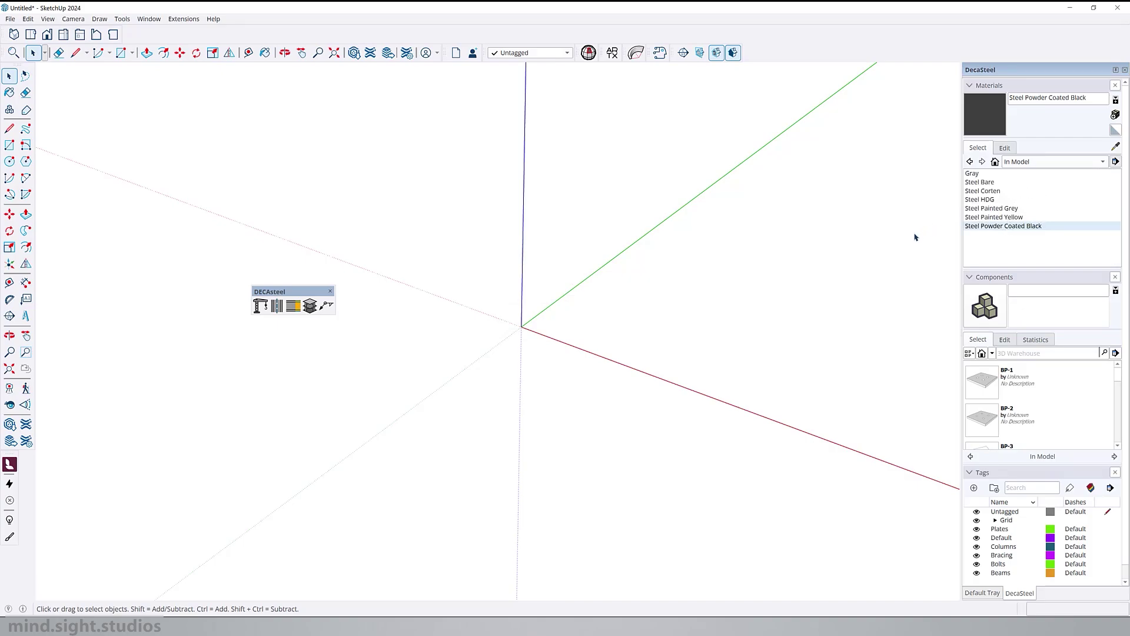
# Step: Look through the components and tags that the project template provides
pyautogui.moveTo(1116, 375); pyautogui.dragTo(1117, 394)
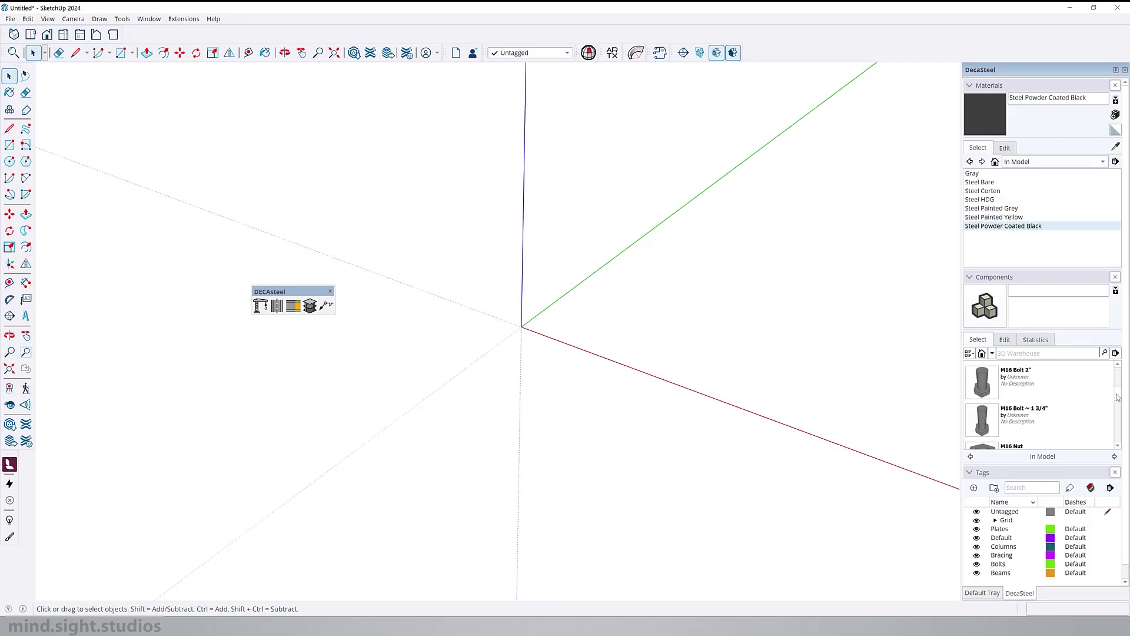
pyautogui.scroll(-6, 1118, 397)
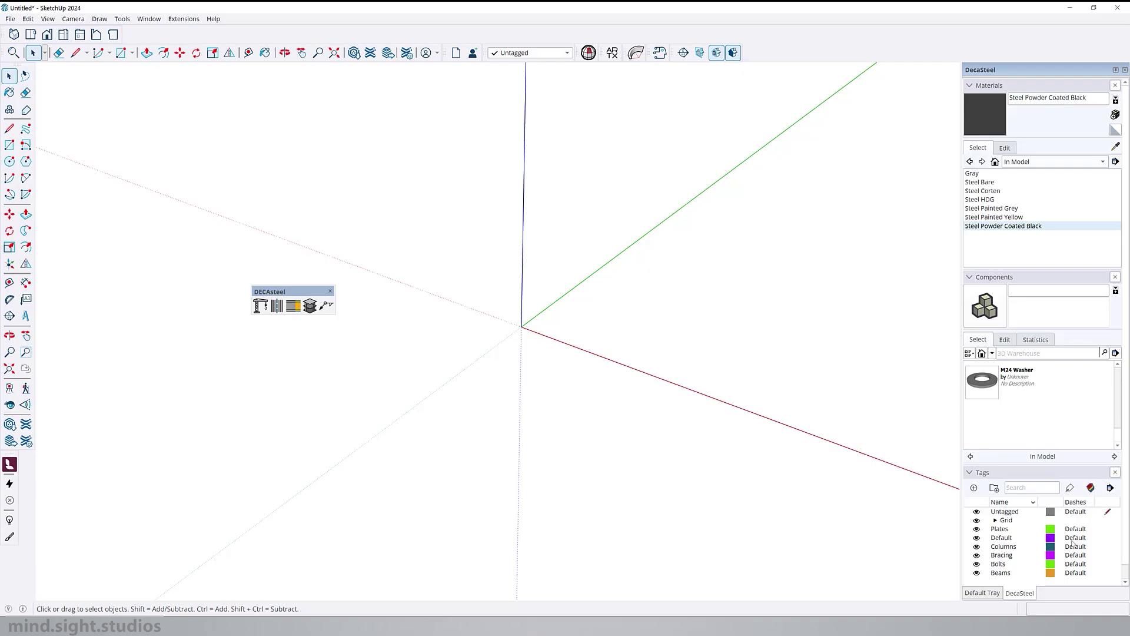
pyautogui.scroll(-1, 1083, 540)
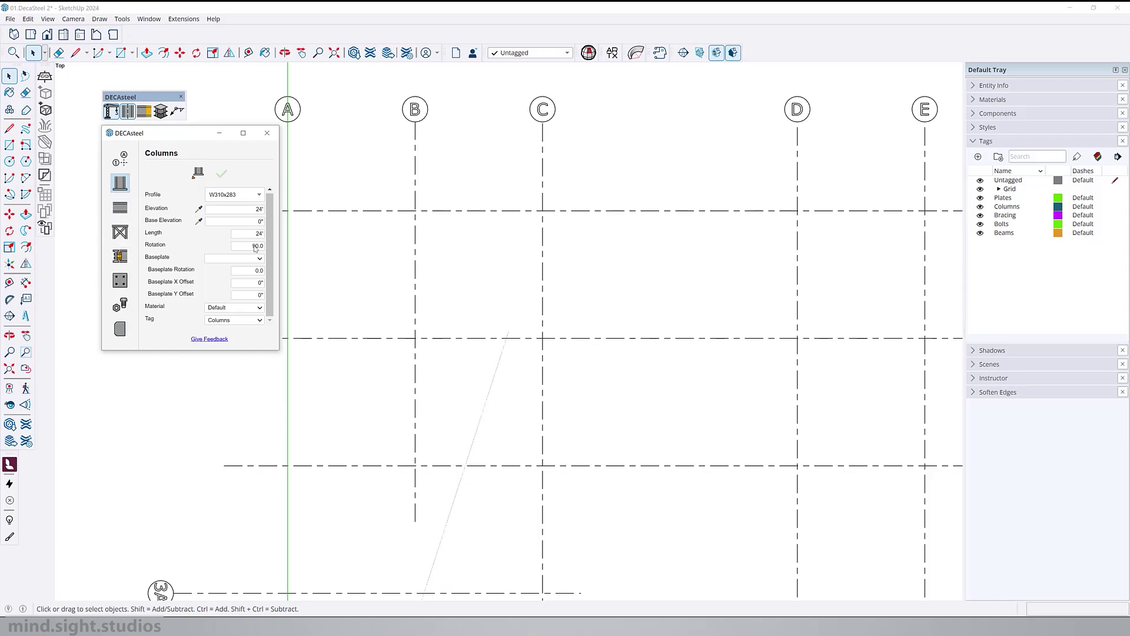
# Step: Review the material options available for DECAsteel columns
pyautogui.click(260, 310)
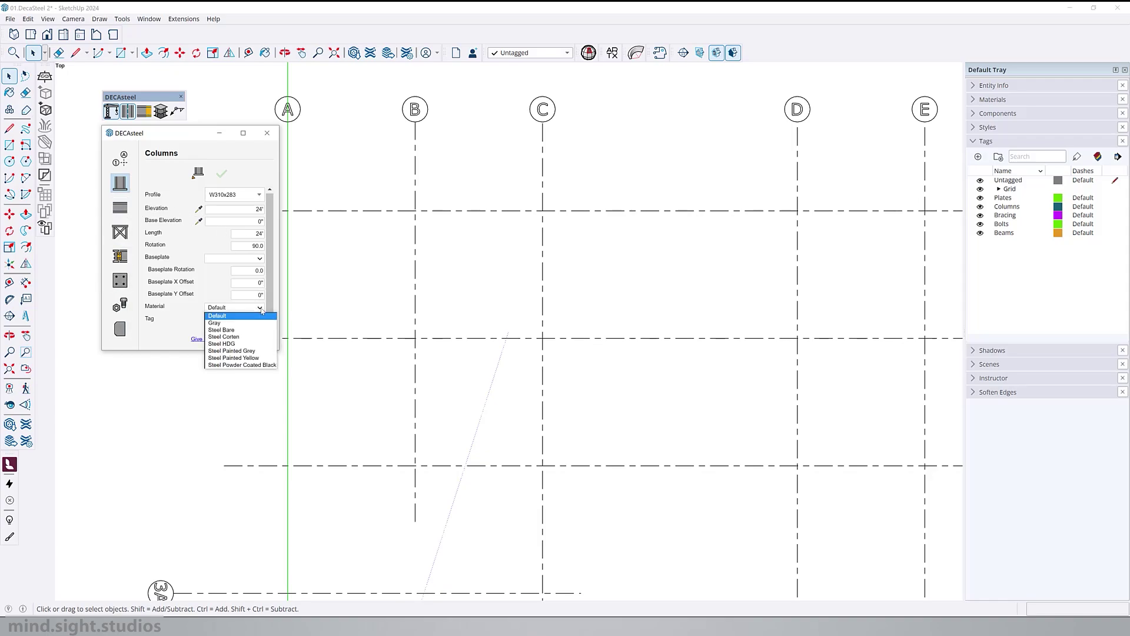
pyautogui.click(262, 310)
pyautogui.click(261, 311)
pyautogui.click(262, 311)
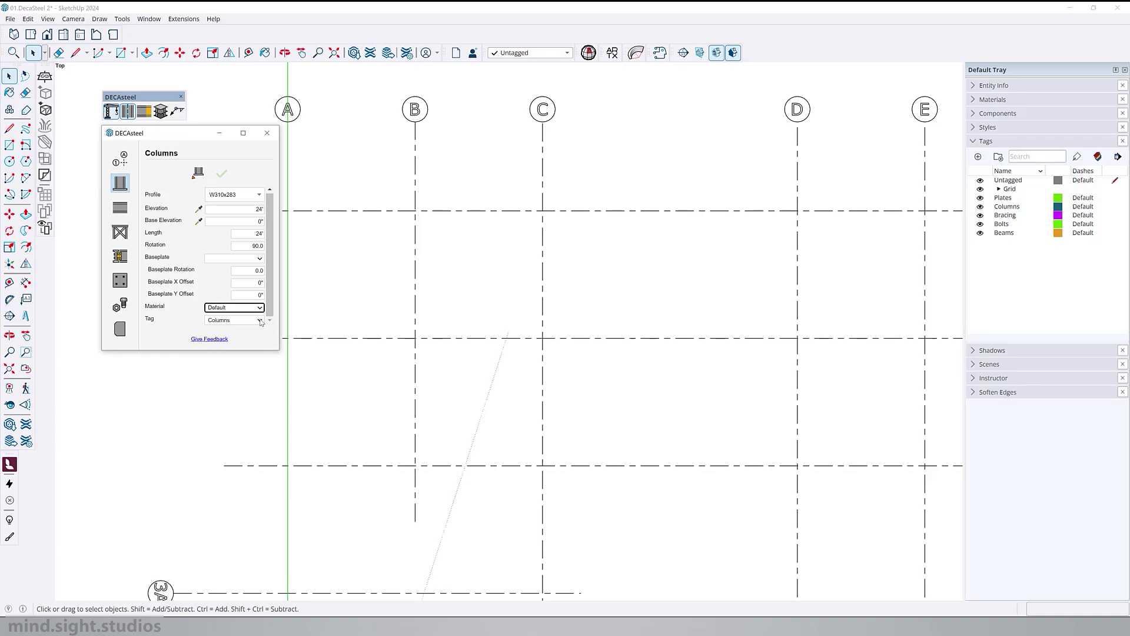
# Step: Toggle Color by Tag for the model and select the Untagged tag
pyautogui.click(1098, 158)
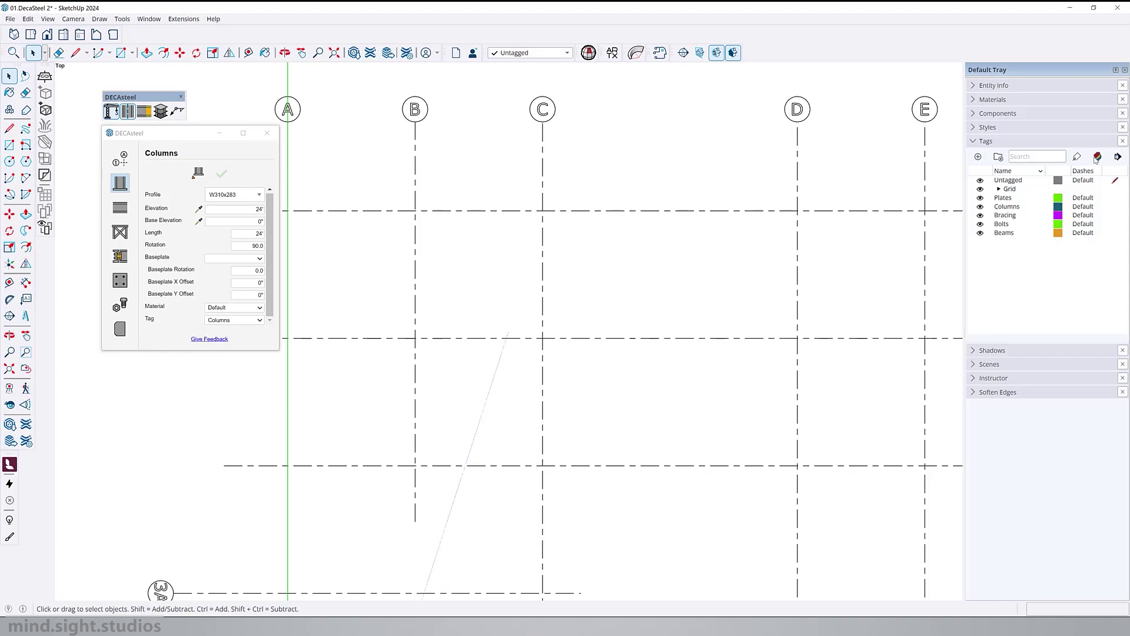
pyautogui.click(1001, 182)
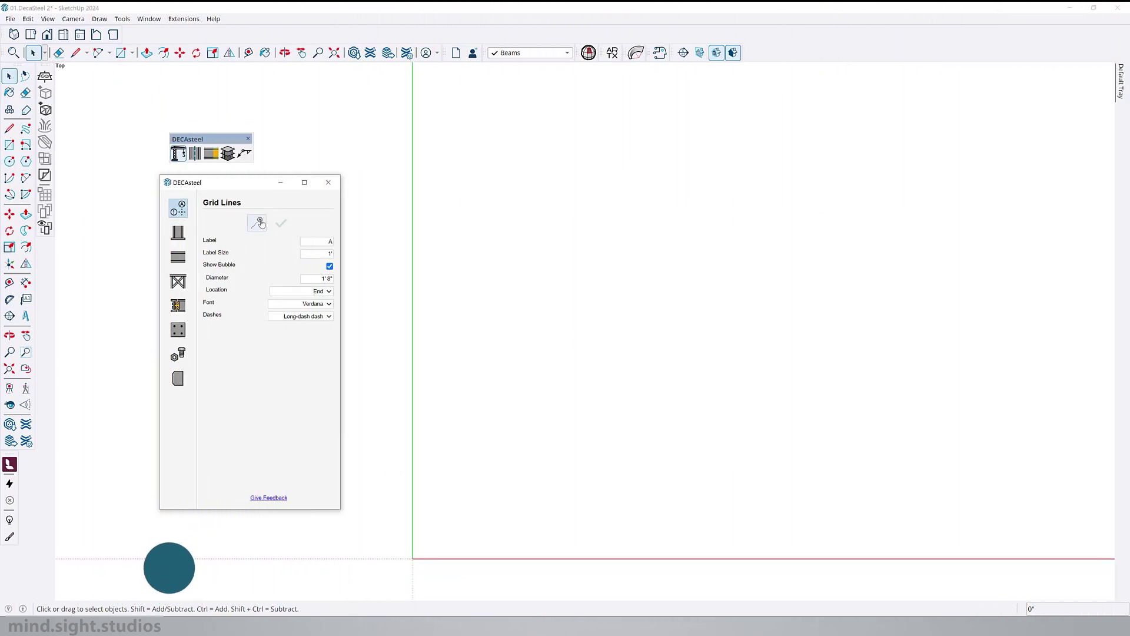
# Step: Set the grid line font to Arial and draw grid line A 70' long from the origin along the green axis
pyautogui.click(300, 303)
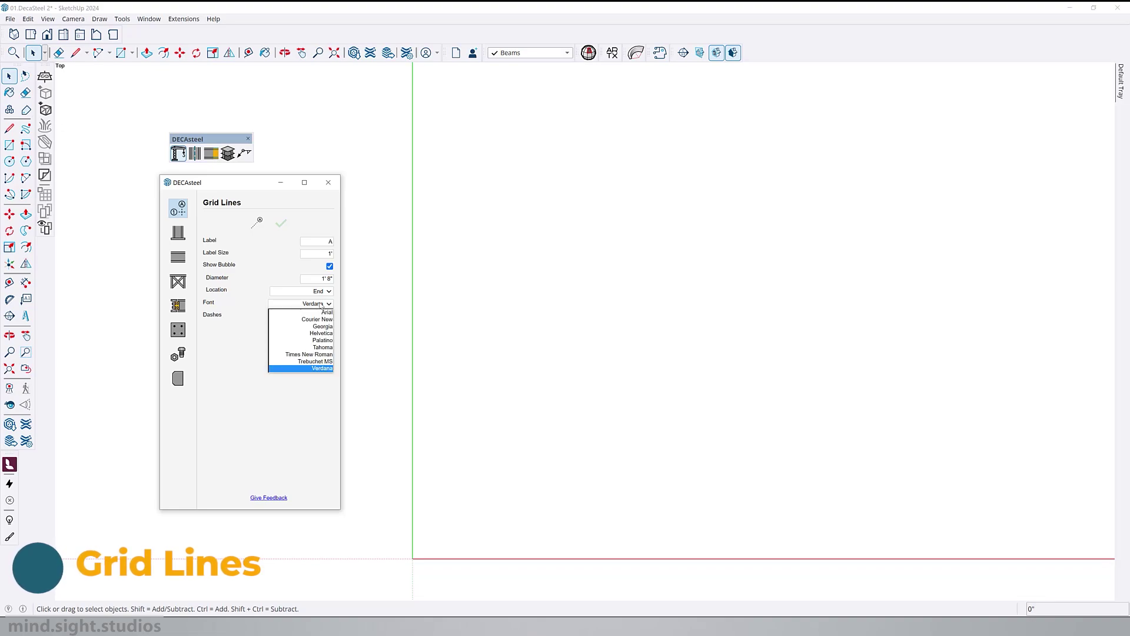
pyautogui.click(294, 308)
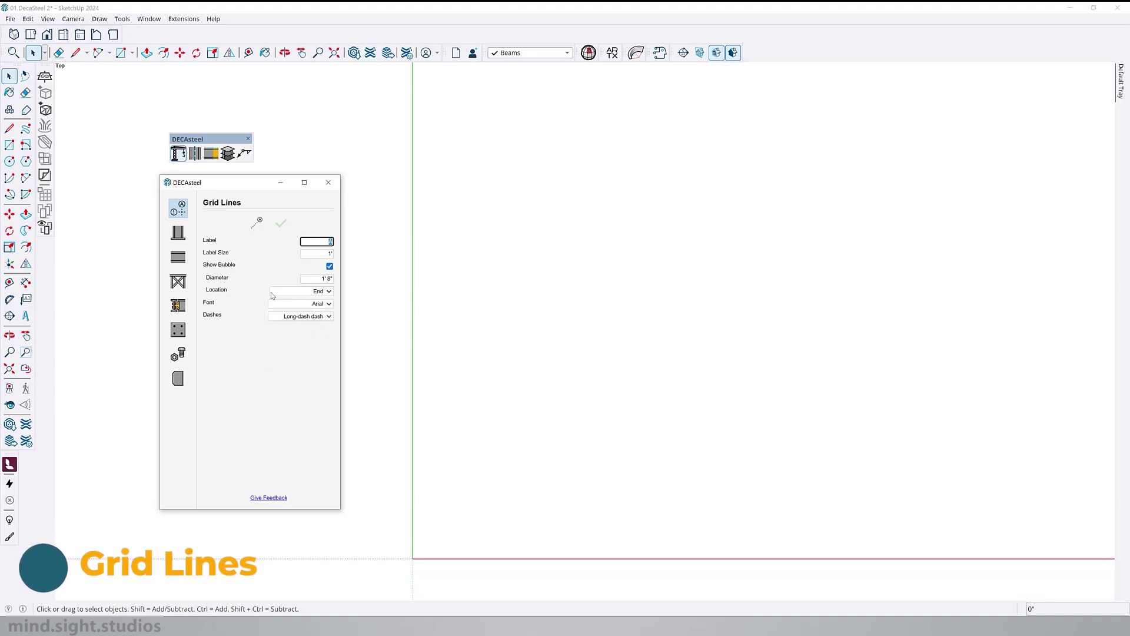
pyautogui.click(258, 226)
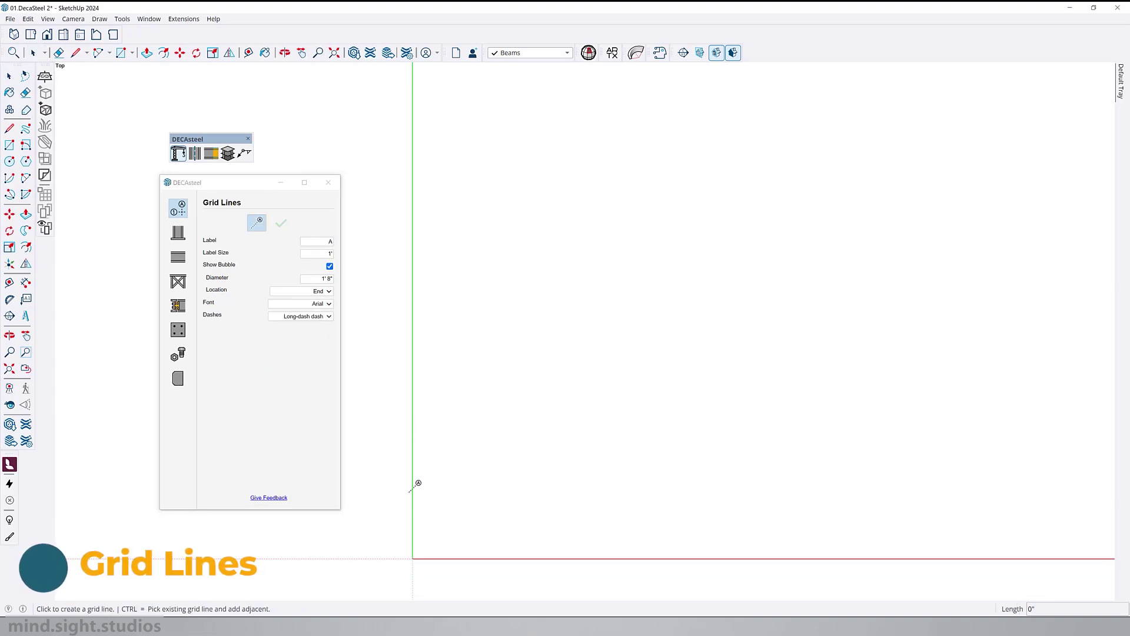
pyautogui.click(412, 558)
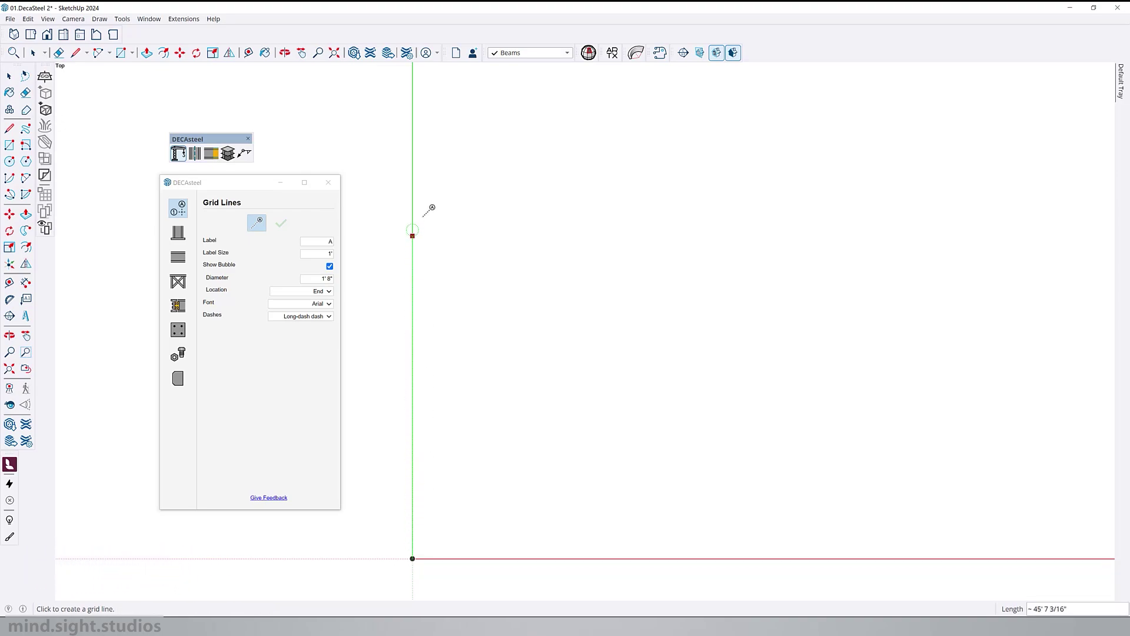
pyautogui.write("70'")
pyautogui.press('Return')
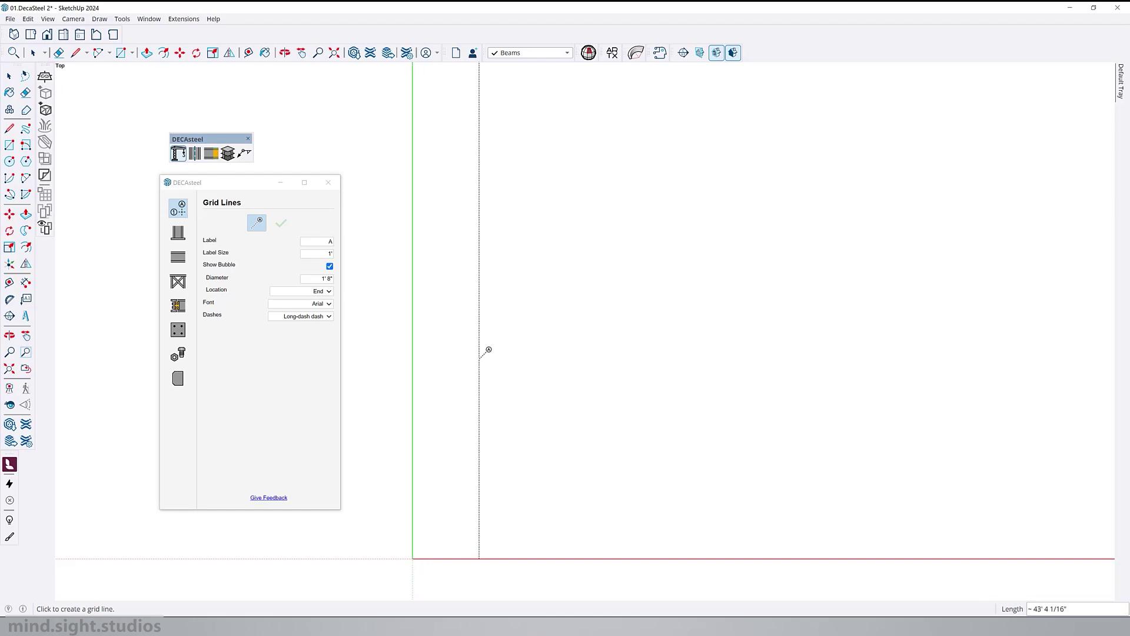
# Step: Add two grid lines parallel to line A along the red axis, each spaced 10' from the previous one
pyautogui.scroll(-2, 481, 349)
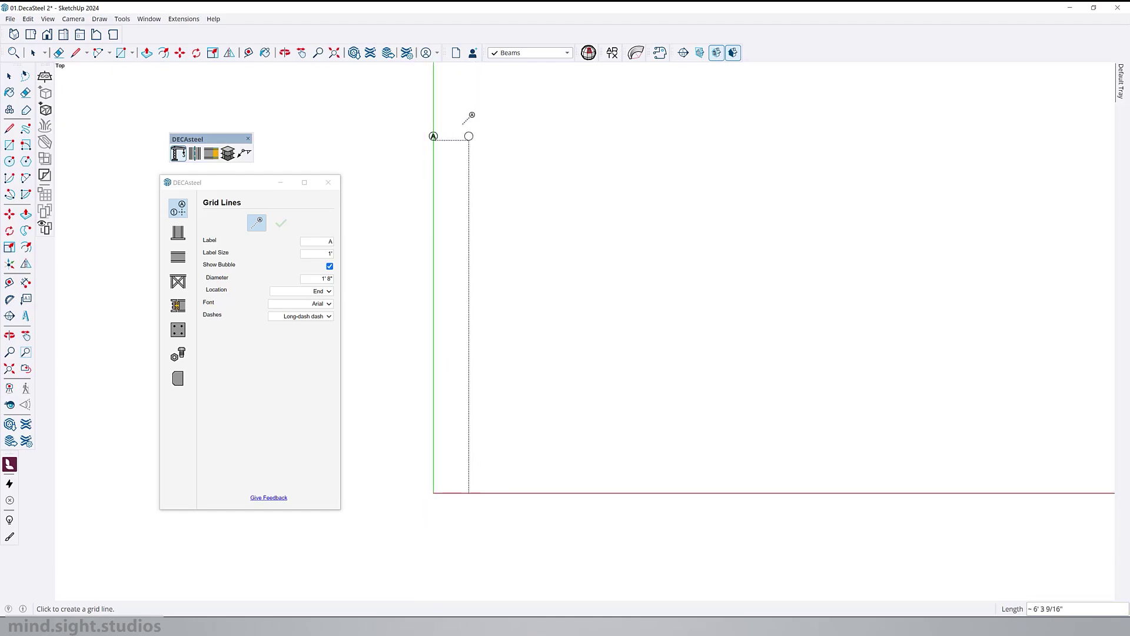
pyautogui.scroll(5, 467, 121)
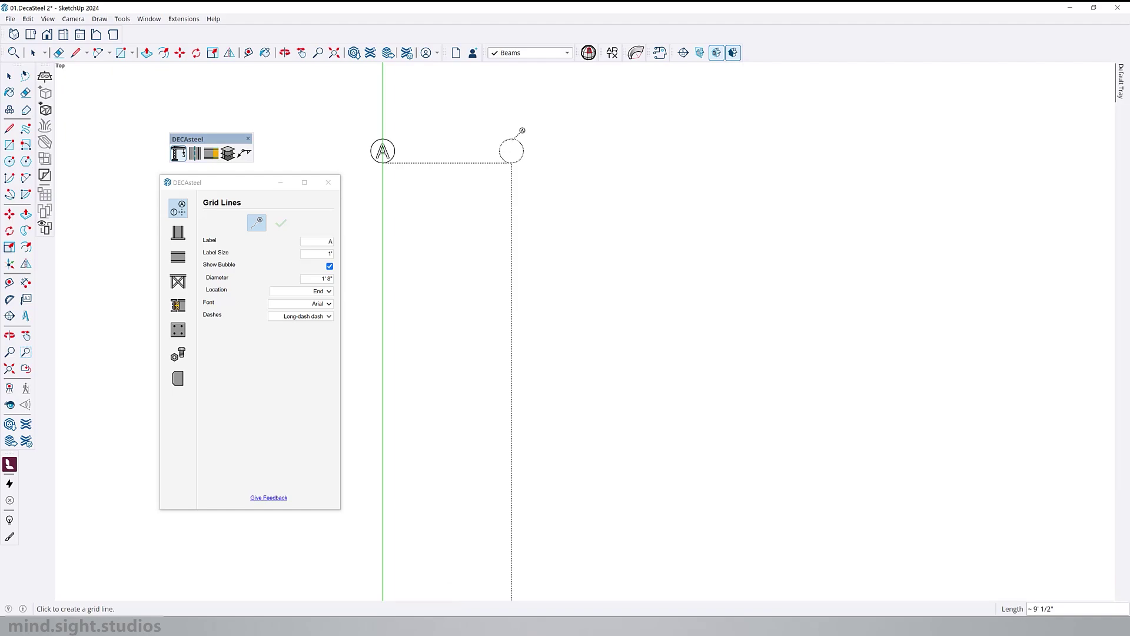
pyautogui.write('10')
pyautogui.press('Return')
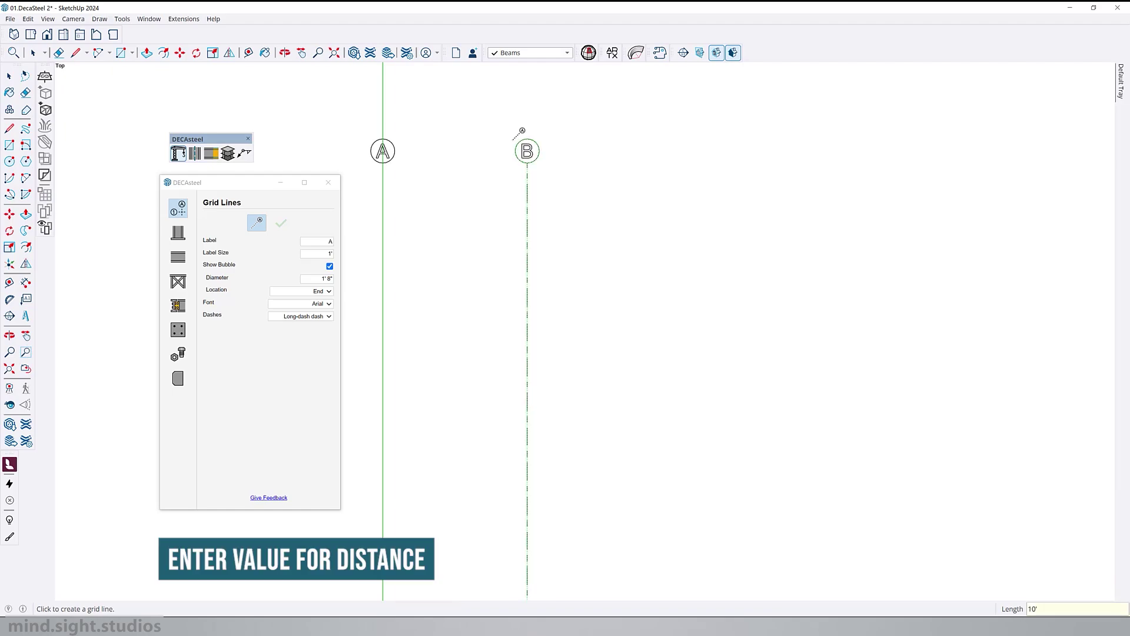
pyautogui.write('10')
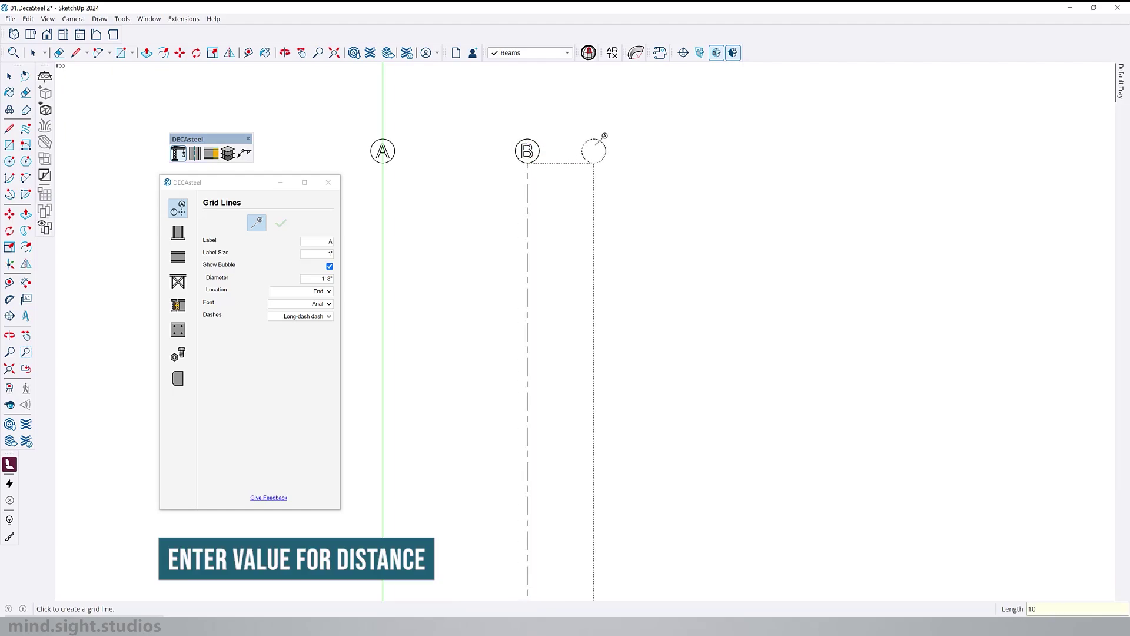
pyautogui.press('Return')
# Step: Add grid line D 20' beyond line C and line E 10' beyond D, ending the lettered run
pyautogui.write('20')
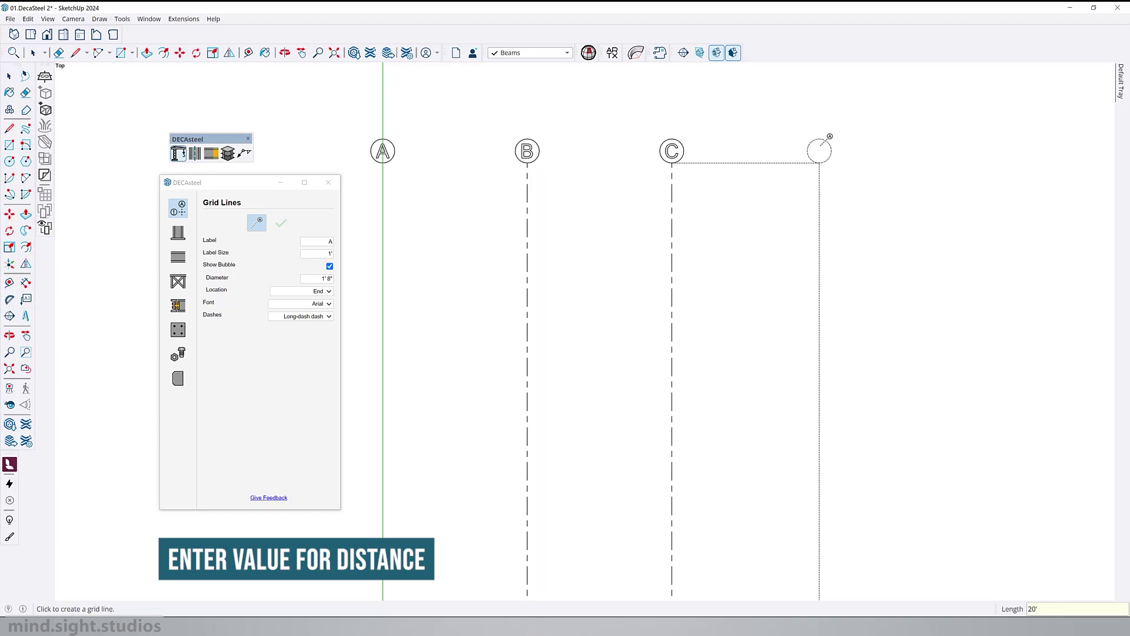
pyautogui.press('Return')
pyautogui.scroll(-3, 583, 182)
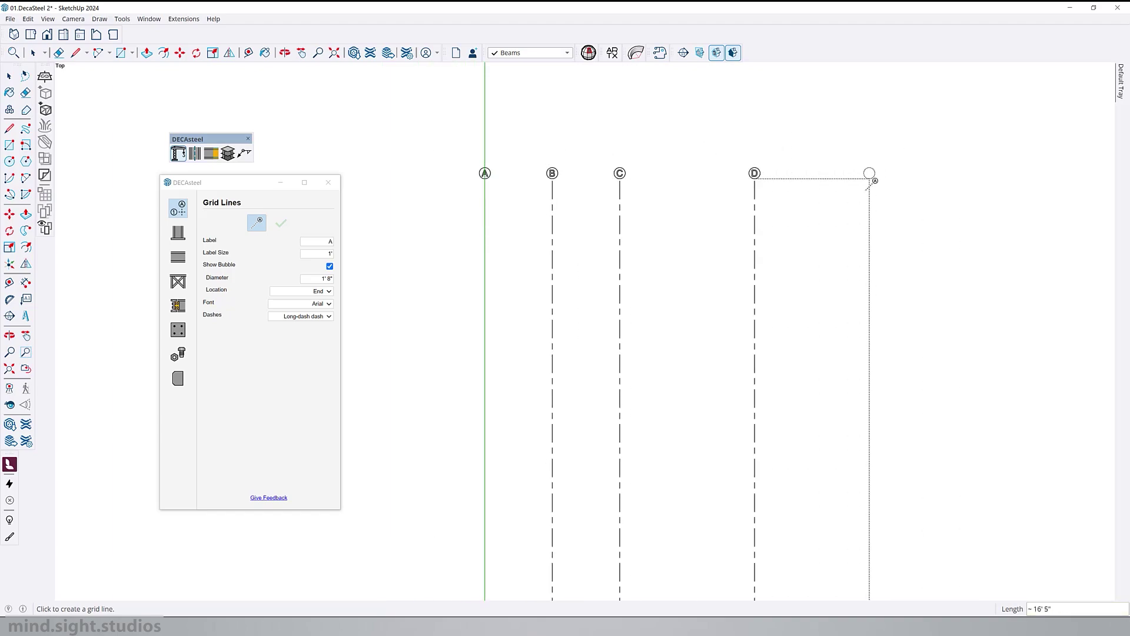
pyautogui.write('10')
pyautogui.press('Return')
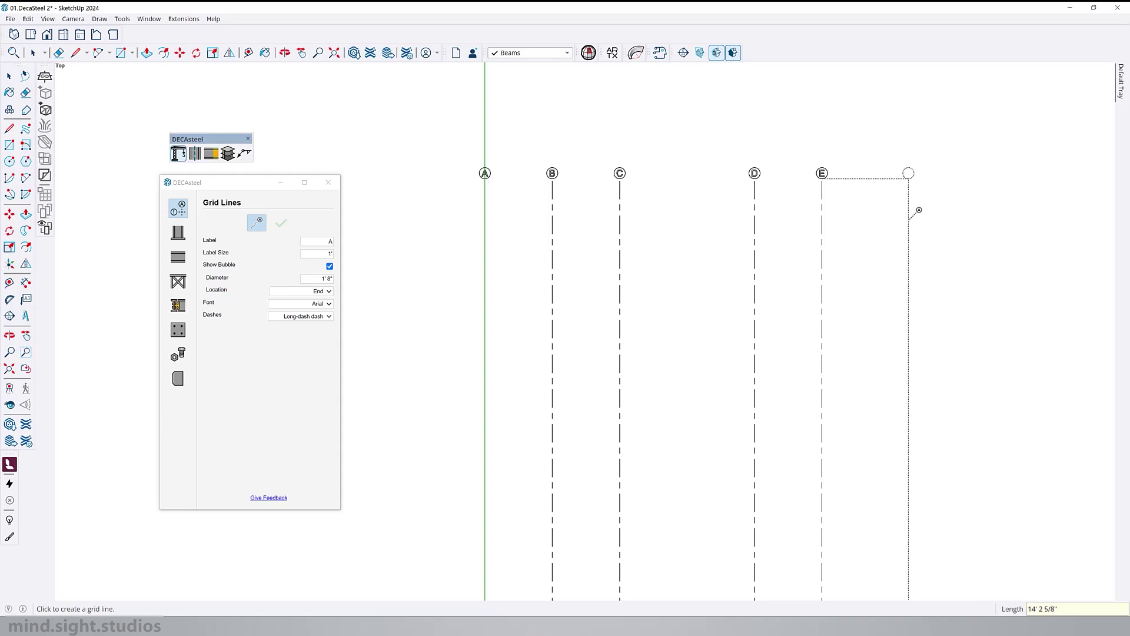
pyautogui.press('Escape')
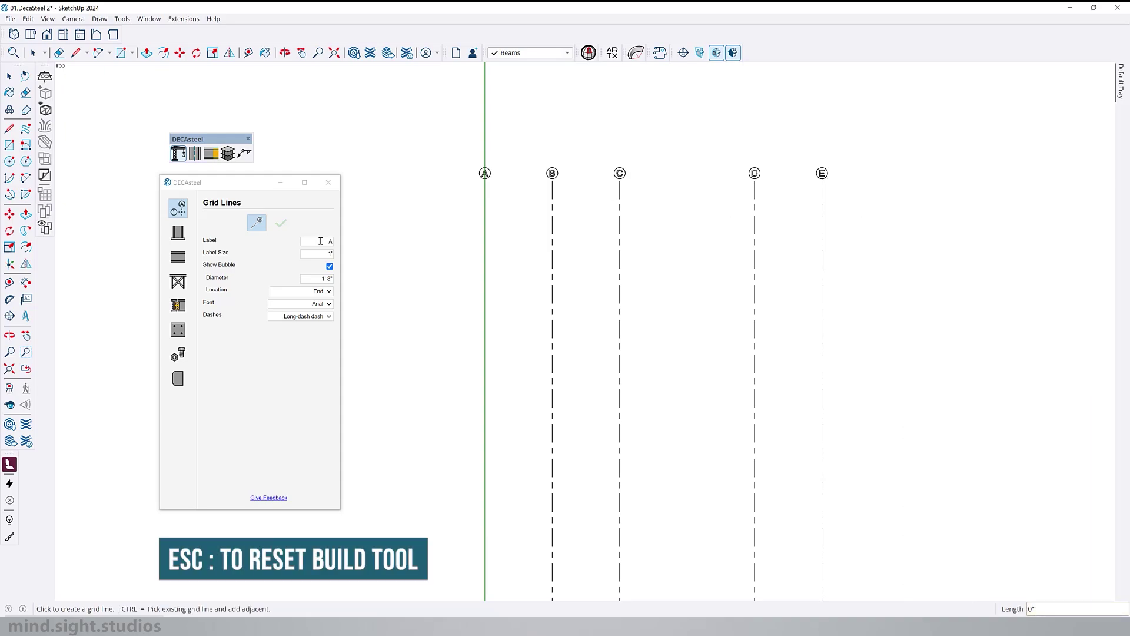
# Step: Set the grid label to 1 and draw a line about 57' long along the red axis, from line A past line E
pyautogui.moveTo(321, 241); pyautogui.dragTo(337, 243)
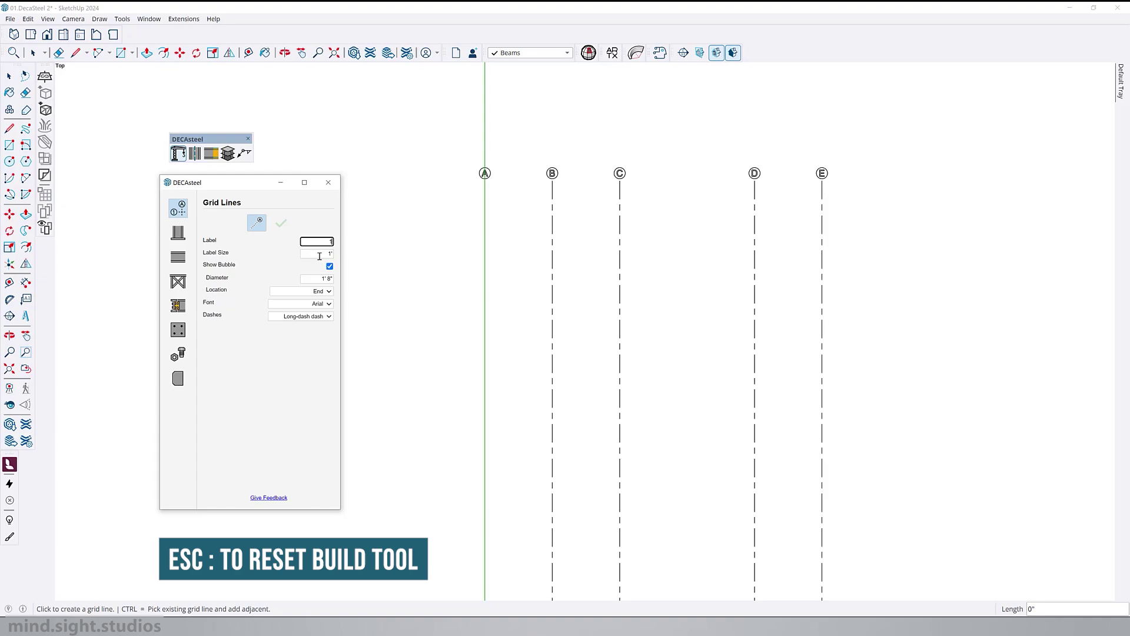
pyautogui.click(319, 256)
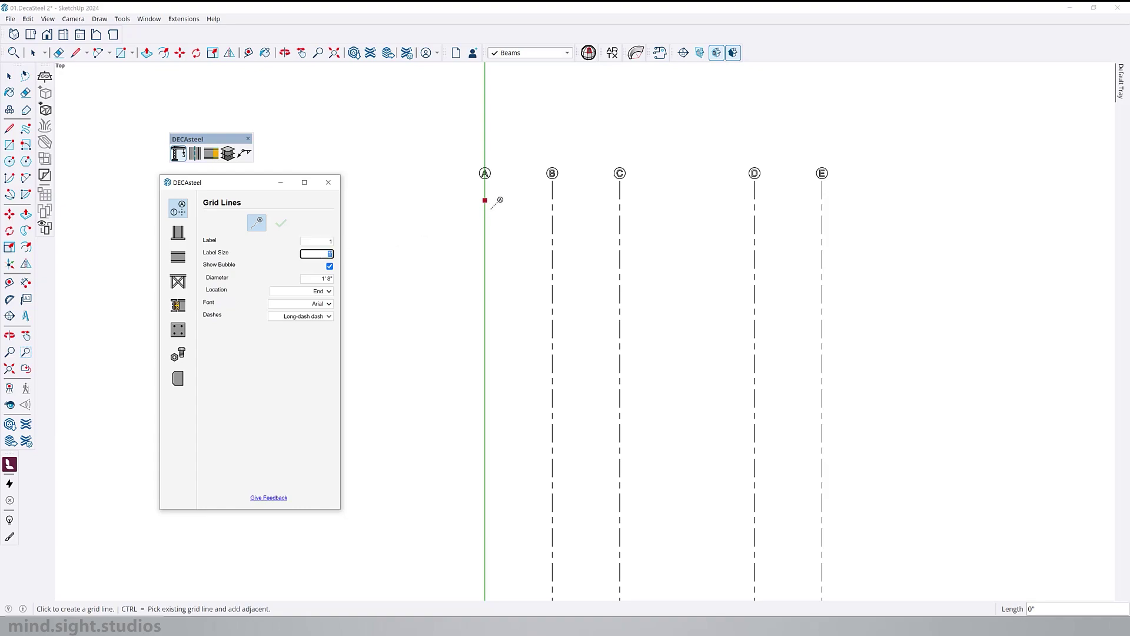
pyautogui.click(485, 225)
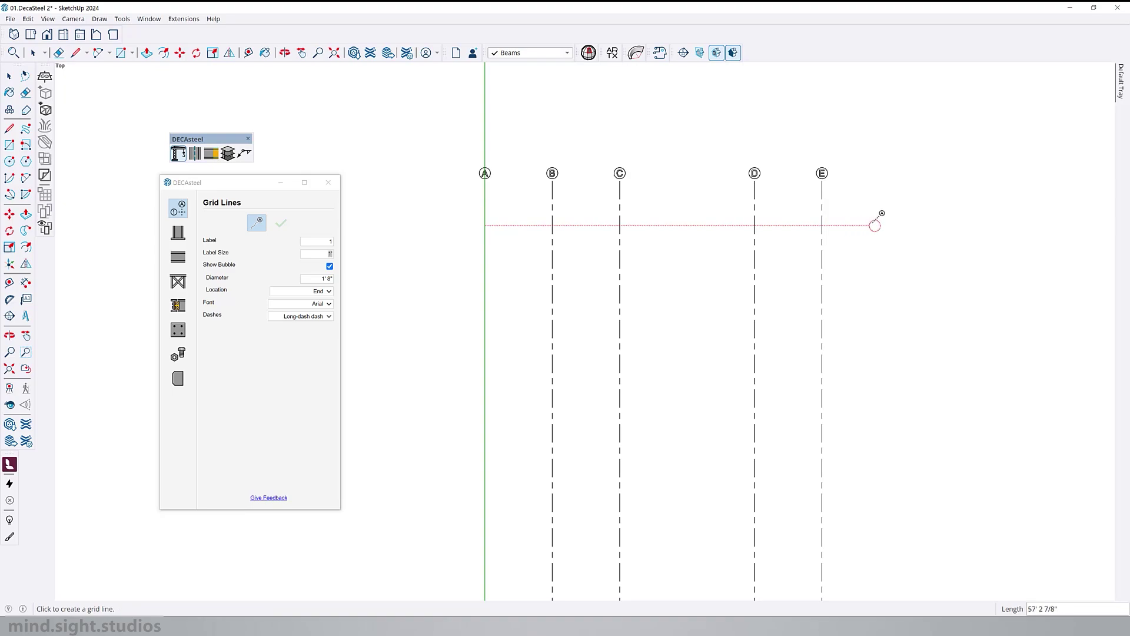
pyautogui.click(876, 223)
# Step: Add four grid lines parallel to line 1 toward the origin at successive spacings of 10', 10', 20' and 10'
pyautogui.scroll(2, 894, 284)
pyautogui.write("10'")
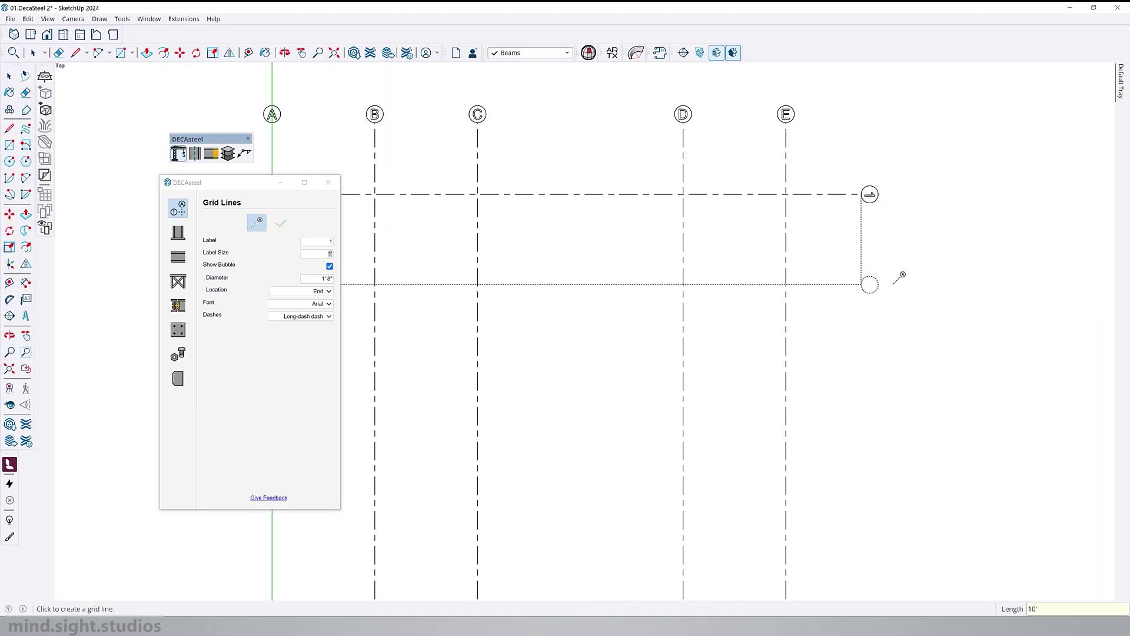
pyautogui.press('Return')
pyautogui.write("10'")
pyautogui.press('Return')
pyautogui.scroll(-2, 954, 362)
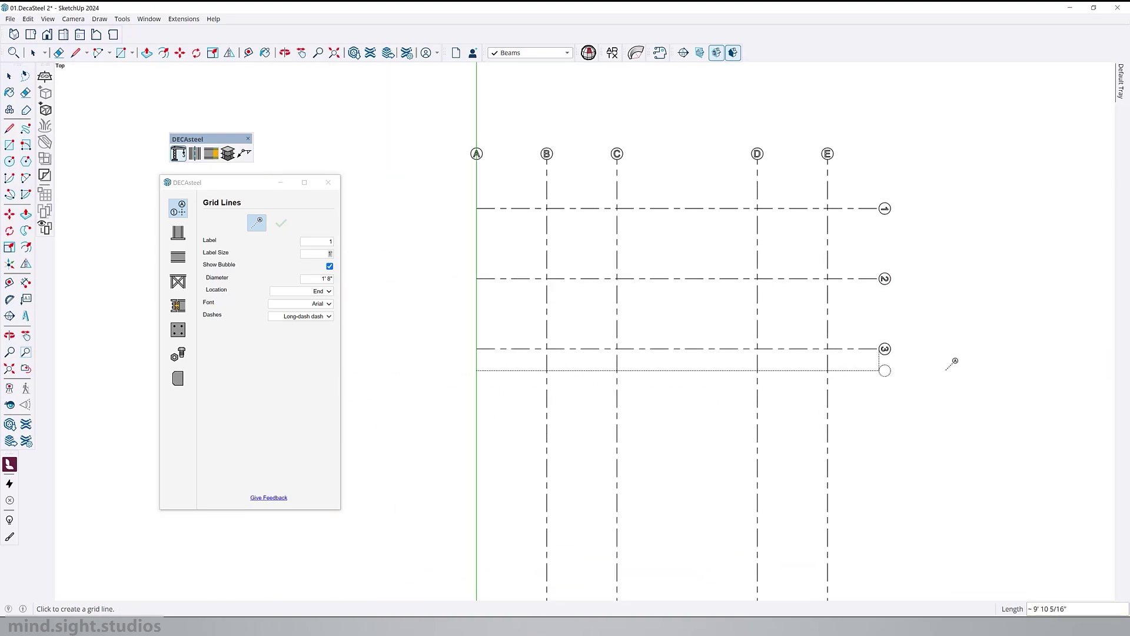
pyautogui.write("20'")
pyautogui.press('Return')
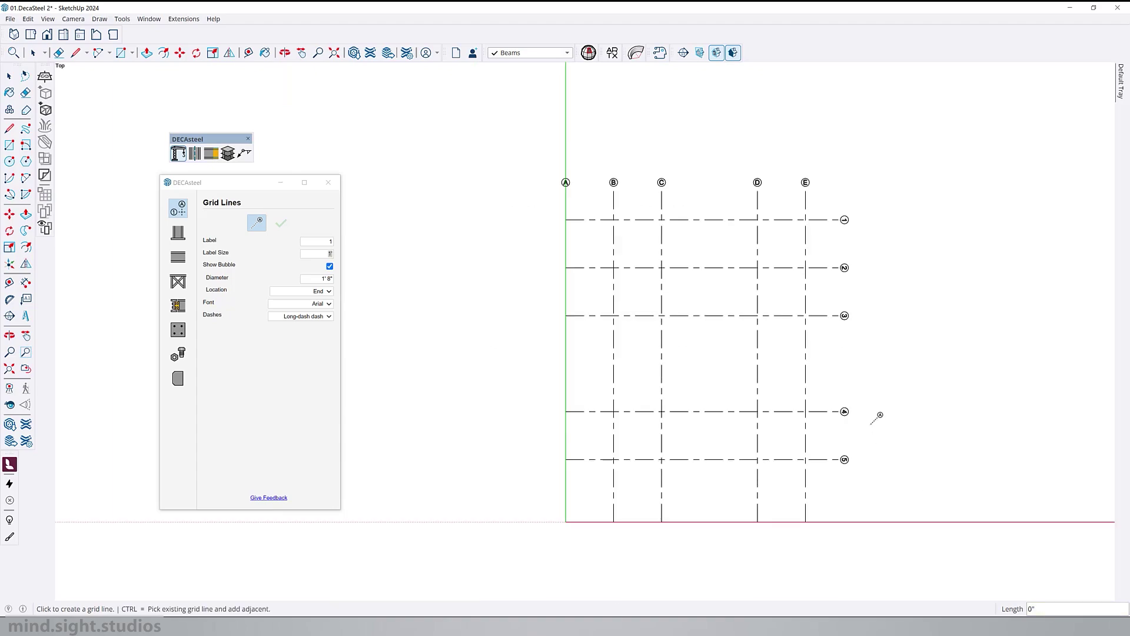
pyautogui.press('space')
# Step: Use the grid line tool's adjacent mode to add a line 10' from line C, midway to line D
pyautogui.scroll(3, 769, 173)
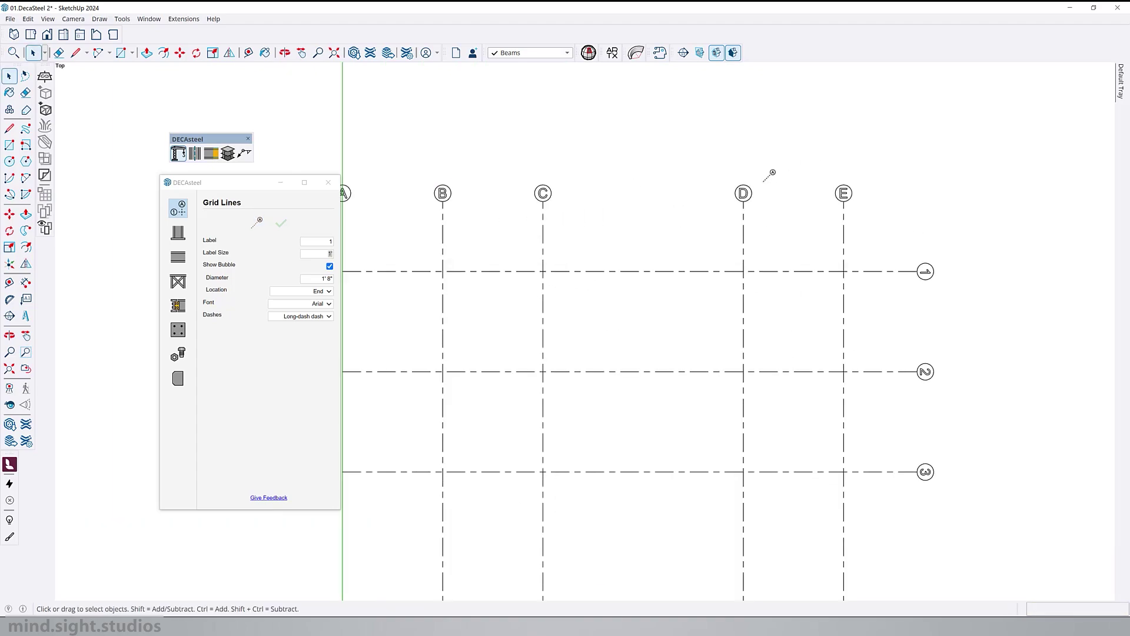
pyautogui.scroll(1, 524, 223)
pyautogui.doubleClick(324, 242)
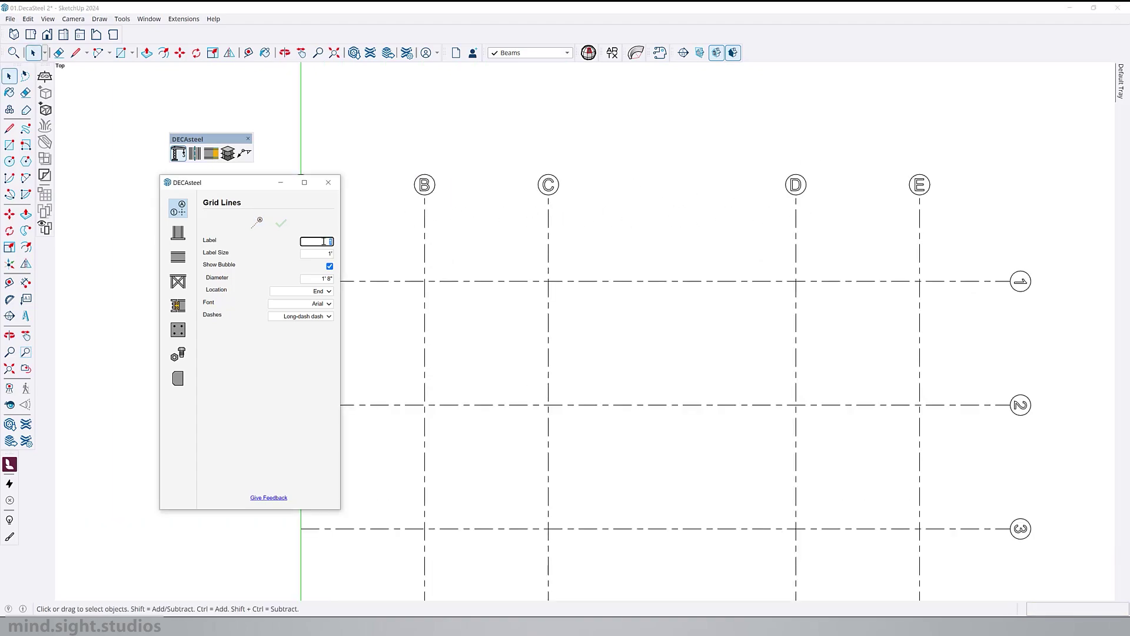
pyautogui.click(256, 223)
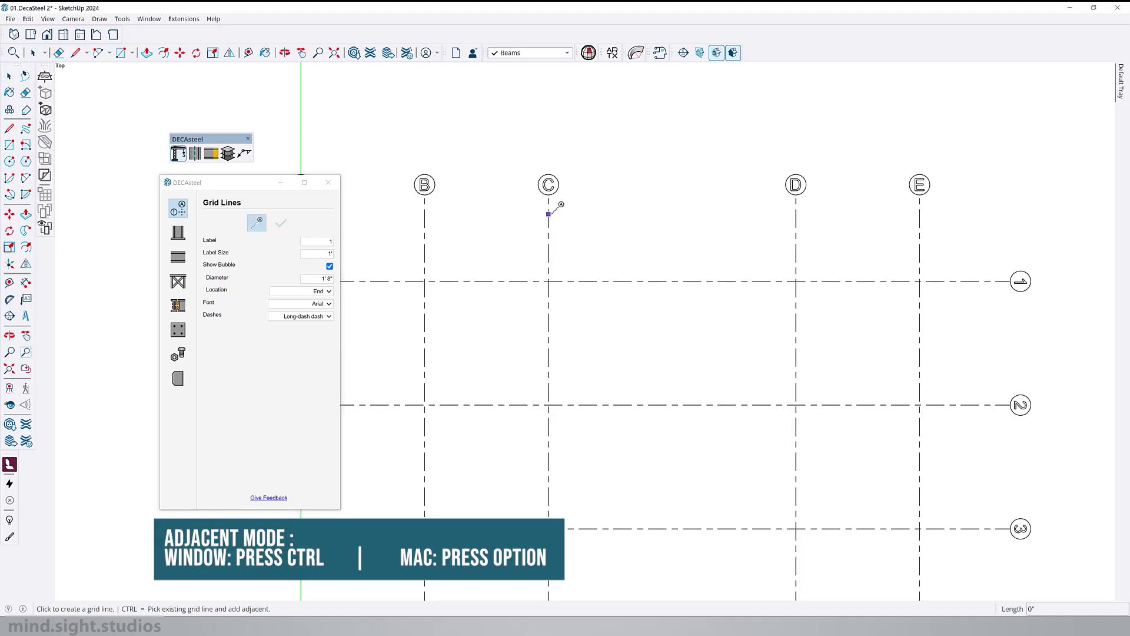
pyautogui.press('ctrl')
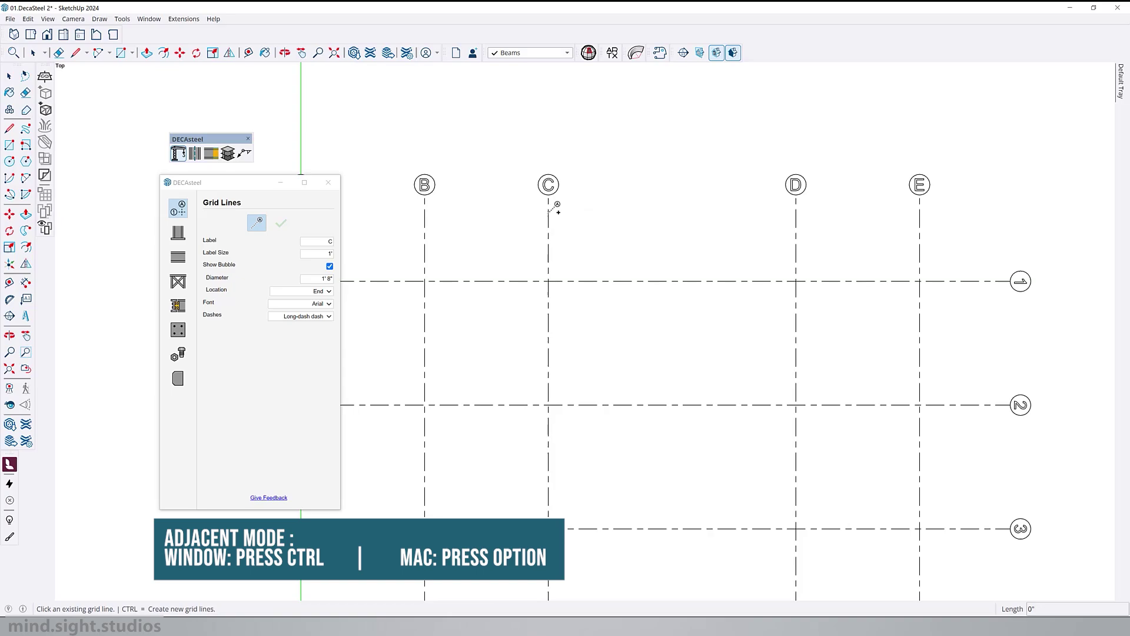
pyautogui.click(550, 212)
pyautogui.click(550, 213)
pyautogui.write('10')
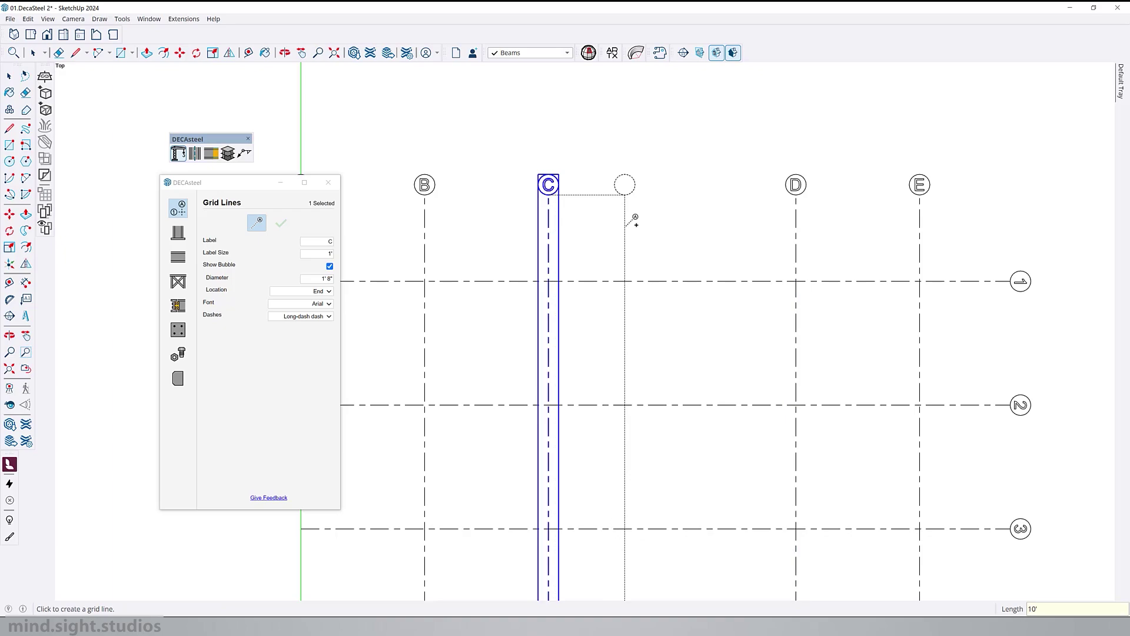
pyautogui.press('Return')
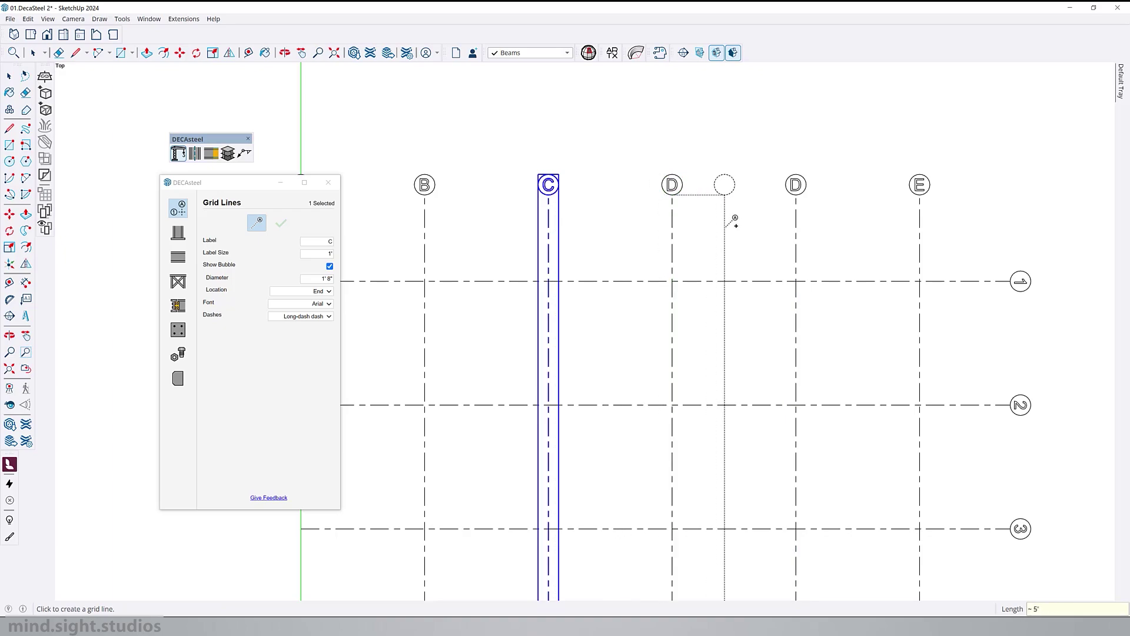
pyautogui.press('Escape')
pyautogui.press('space')
# Step: Change the label of the grid line midway between lines C and the original D to C1
pyautogui.click(672, 185)
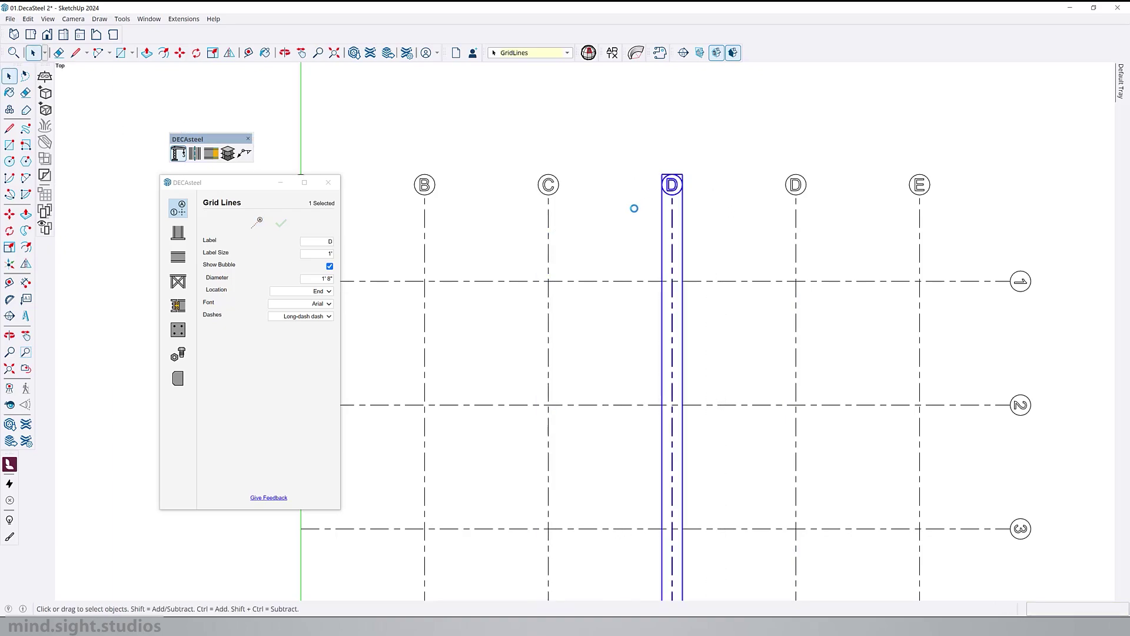
pyautogui.doubleClick(331, 241)
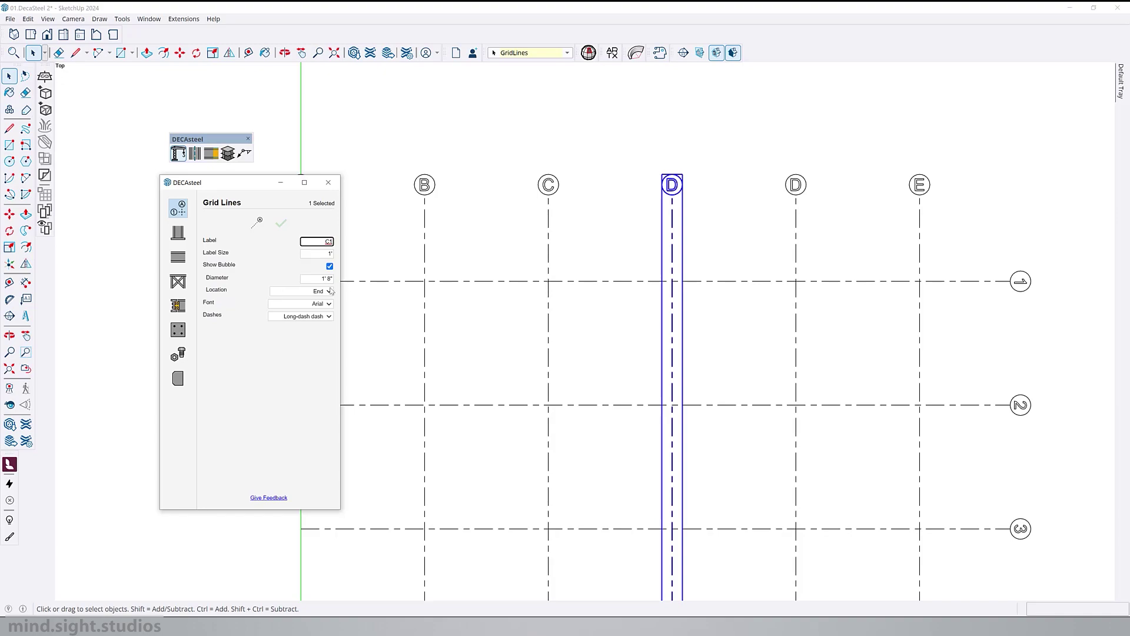
pyautogui.click(314, 278)
pyautogui.hotkey('ctrl', 'Return')
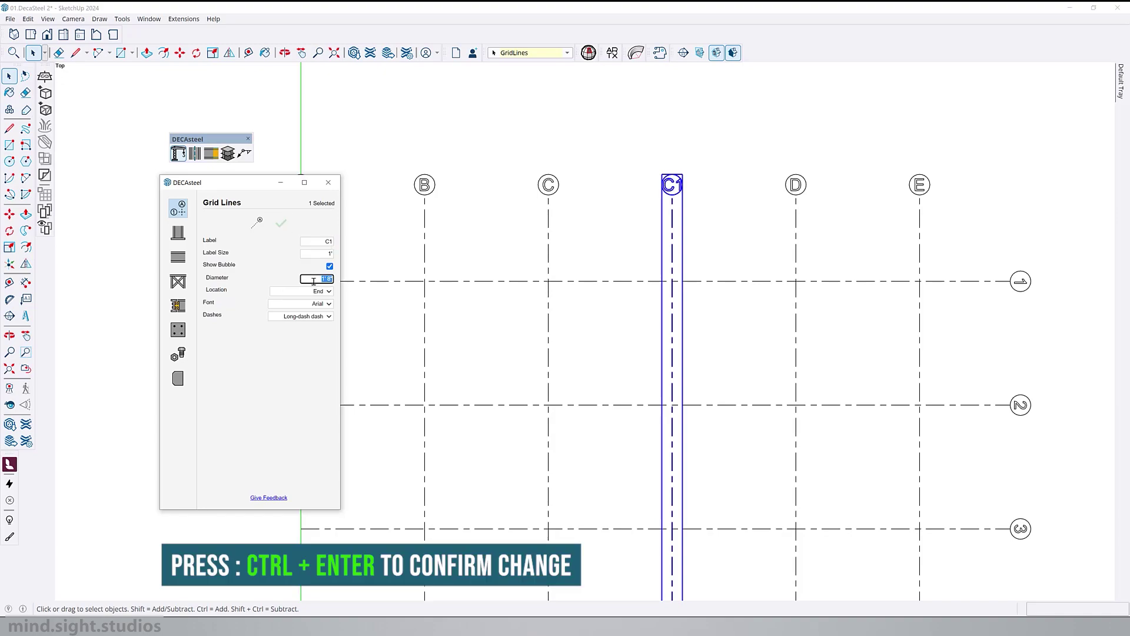
pyautogui.click(724, 234)
# Step: Add an adjacent grid line 10' from line 3, midway toward line 4
pyautogui.scroll(-2, 676, 162)
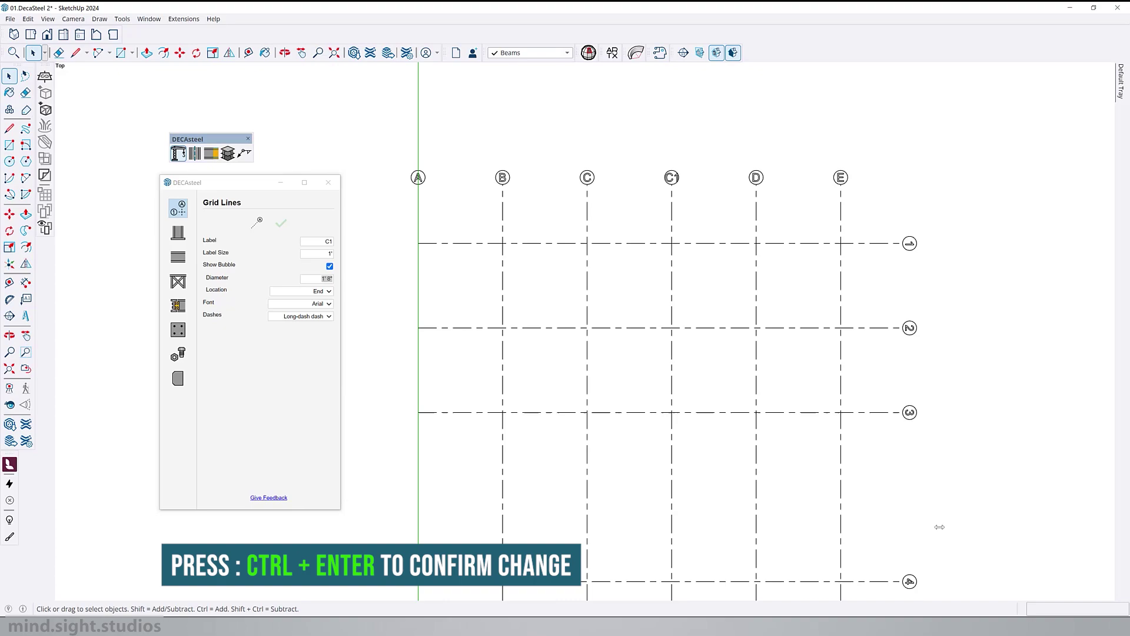
pyautogui.scroll(-2, 750, 309)
pyautogui.scroll(2, 864, 489)
pyautogui.scroll(3, 863, 490)
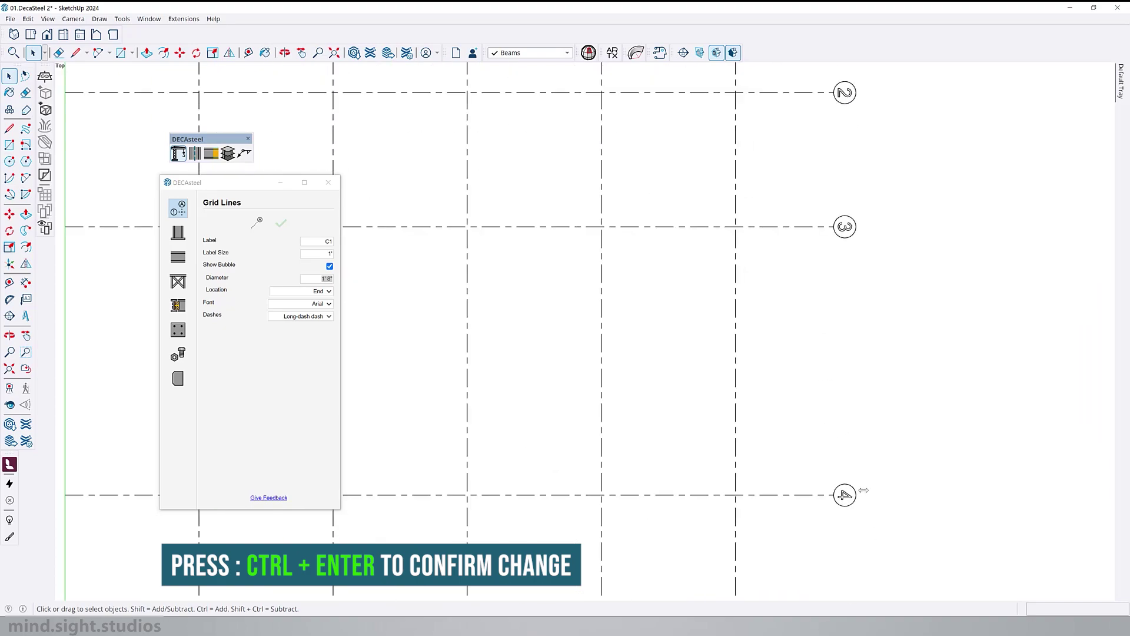
pyautogui.click(259, 224)
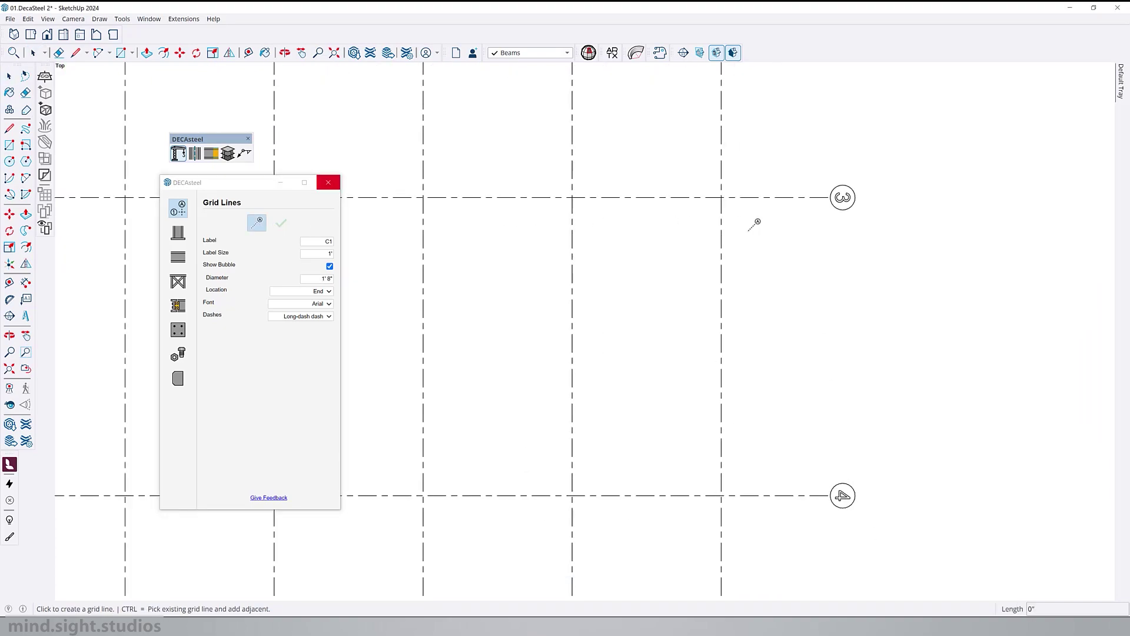
pyautogui.click(803, 198)
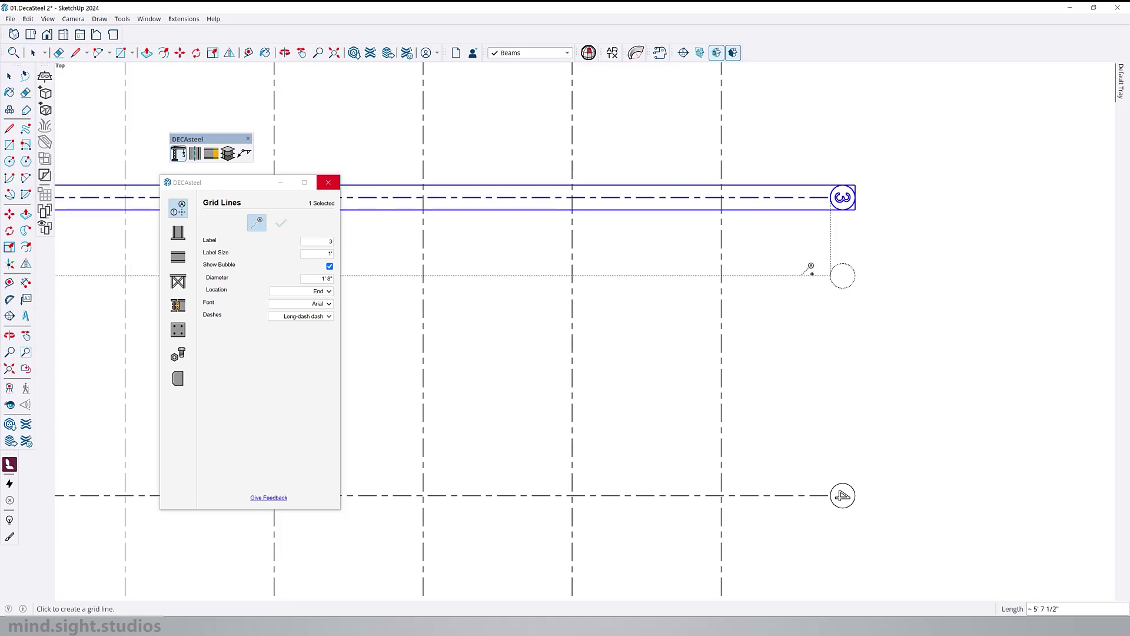
pyautogui.write('3')
pyautogui.press('Return')
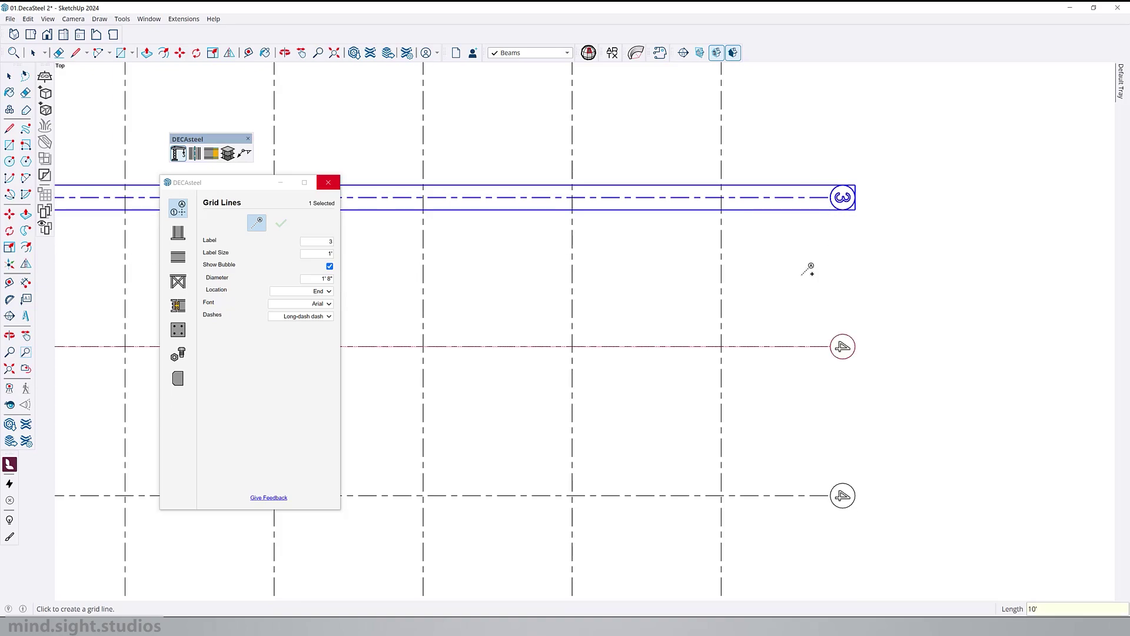
pyautogui.press('space')
# Step: Change the label of the grid line midway between lines 3 and the original 4 to 3A
pyautogui.click(824, 357)
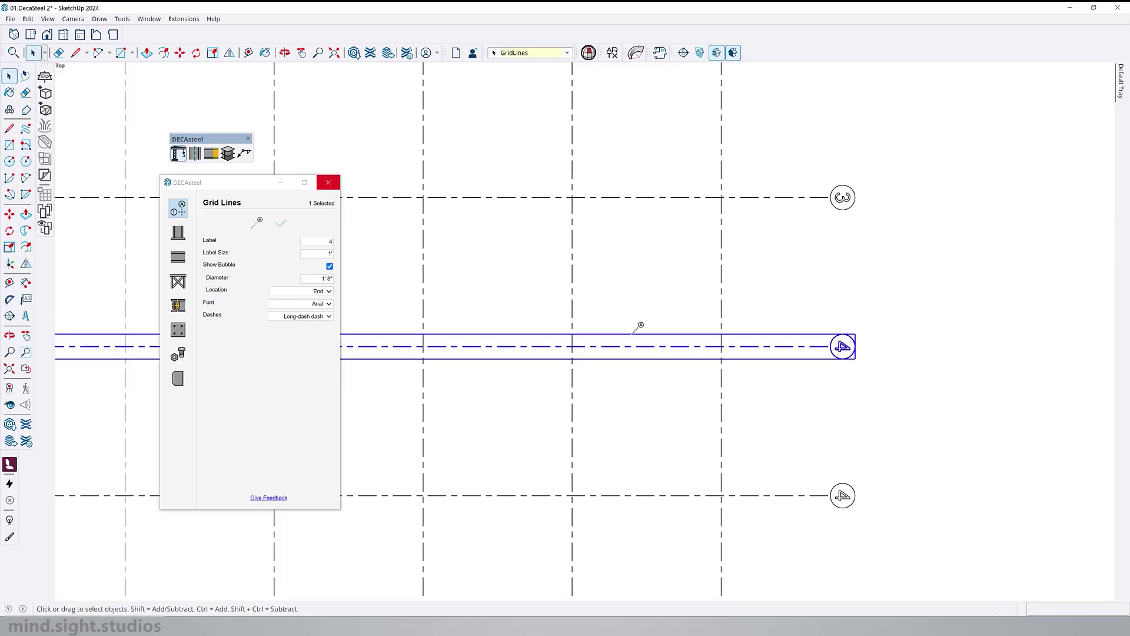
pyautogui.doubleClick(329, 241)
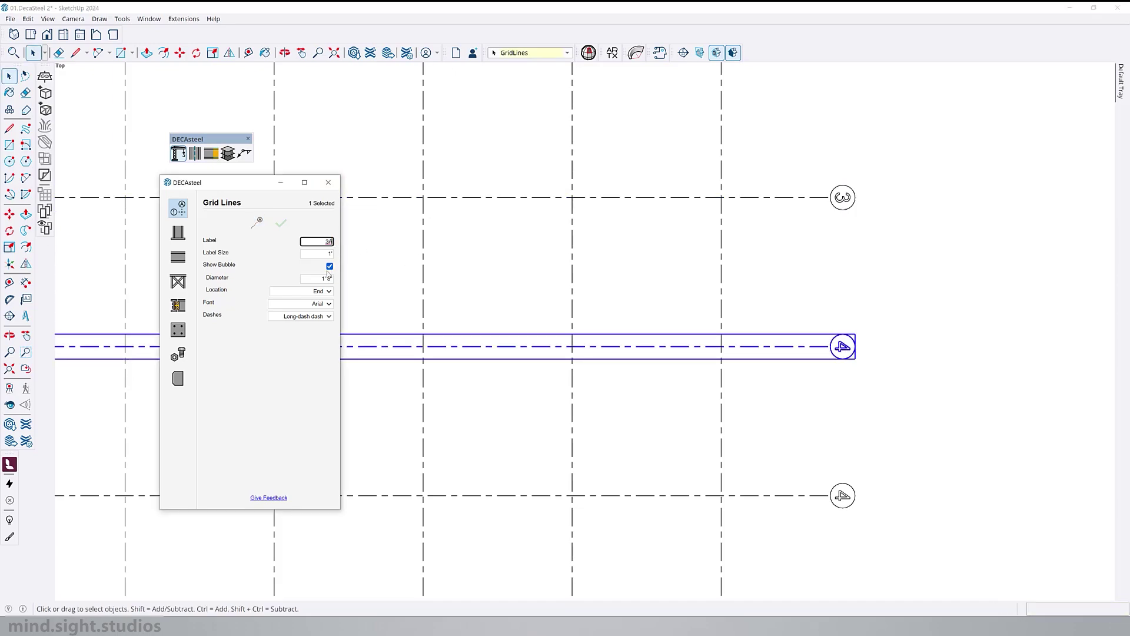
pyautogui.click(320, 253)
pyautogui.click(780, 244)
# Step: Set the bubble diameter of all grid lines to 2' and their font to Verdana
pyautogui.scroll(-4, 887, 356)
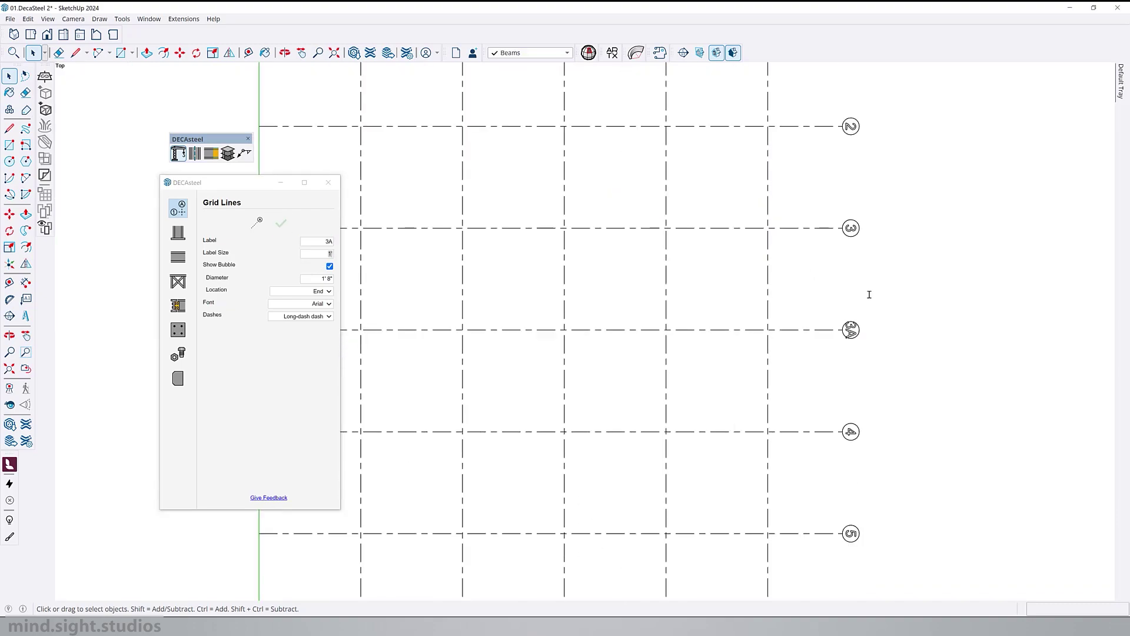
pyautogui.scroll(-1, 890, 362)
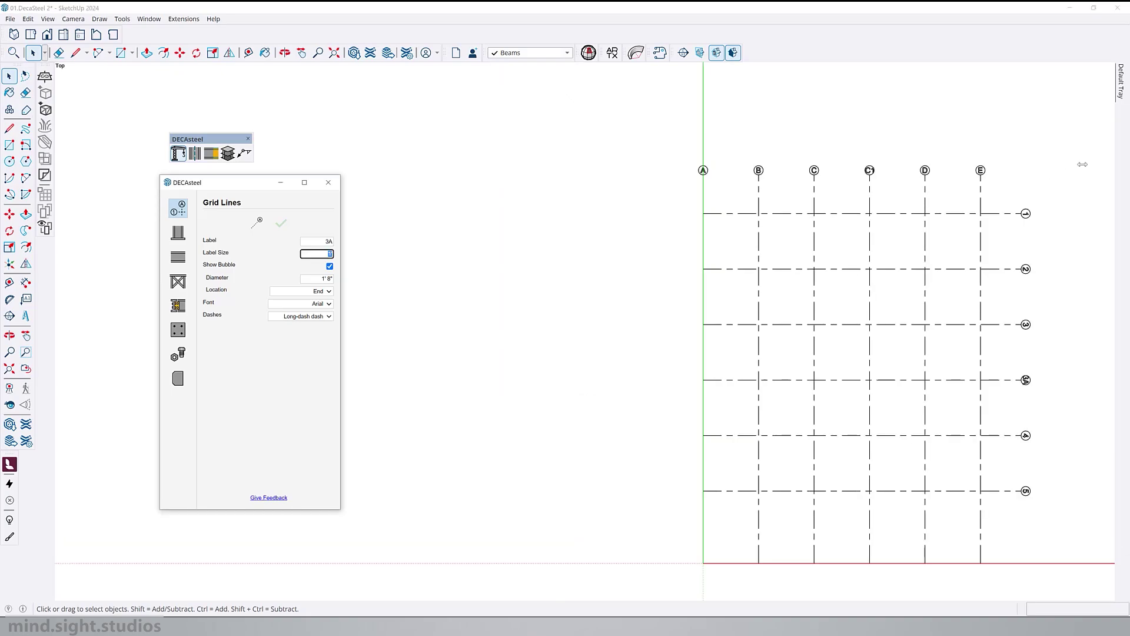
pyautogui.moveTo(1076, 167); pyautogui.dragTo(608, 595)
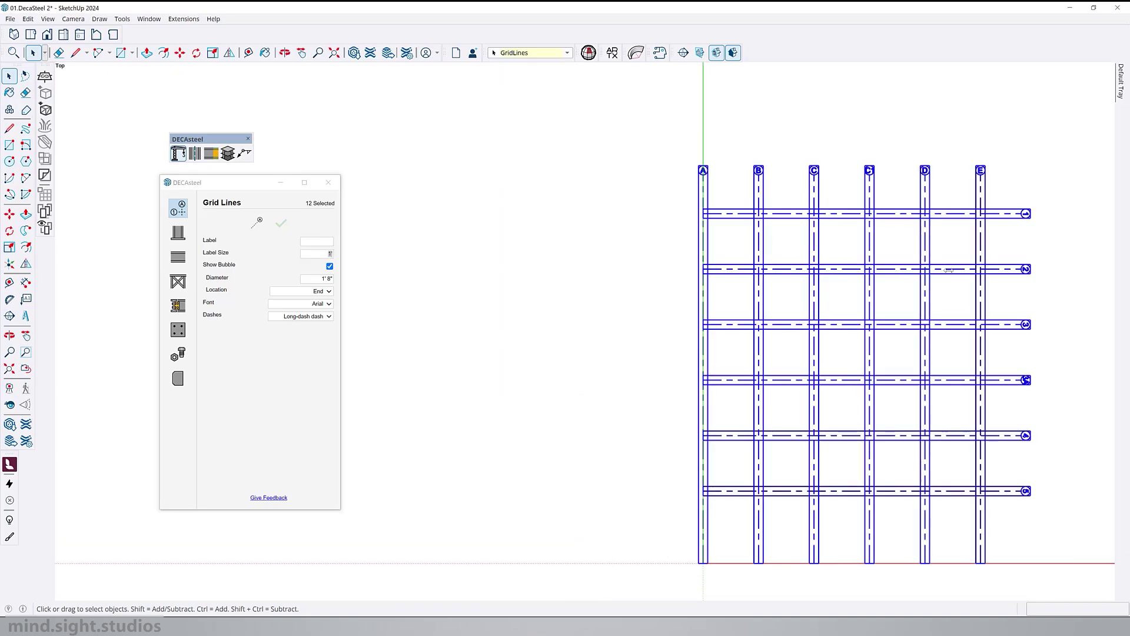
pyautogui.scroll(8, 918, 175)
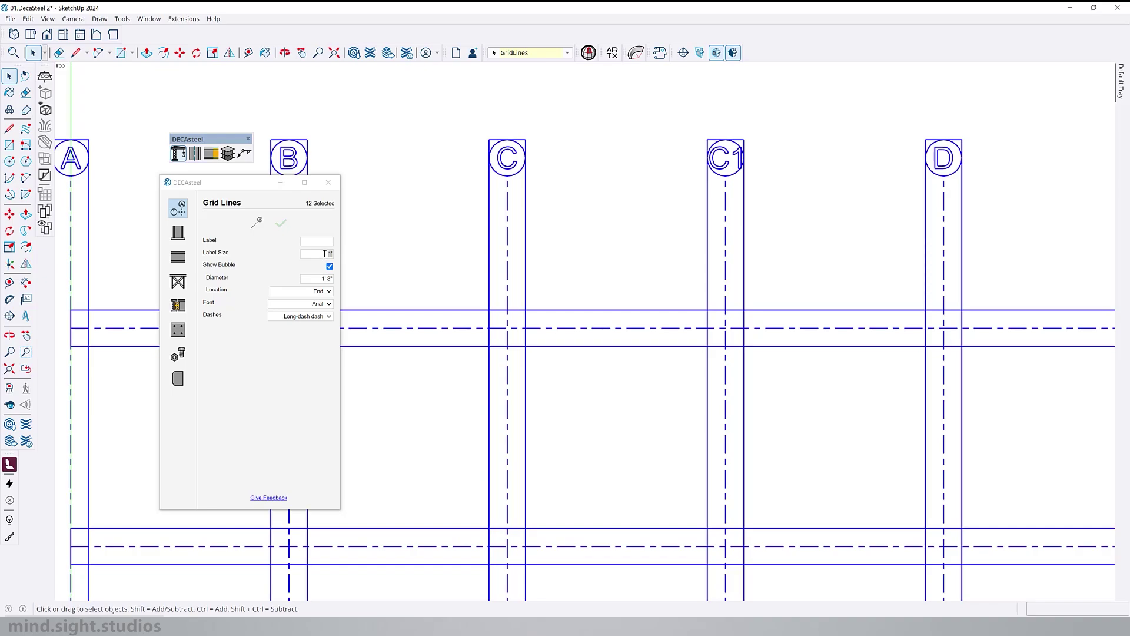
pyautogui.click(319, 278)
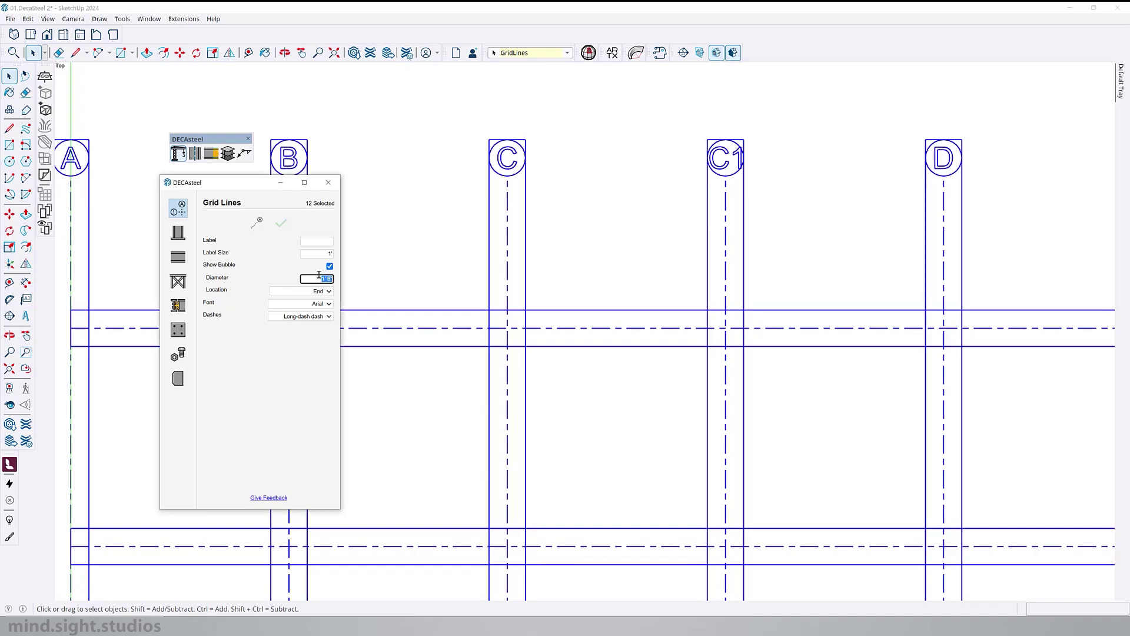
pyautogui.write("2'")
pyautogui.press('Return')
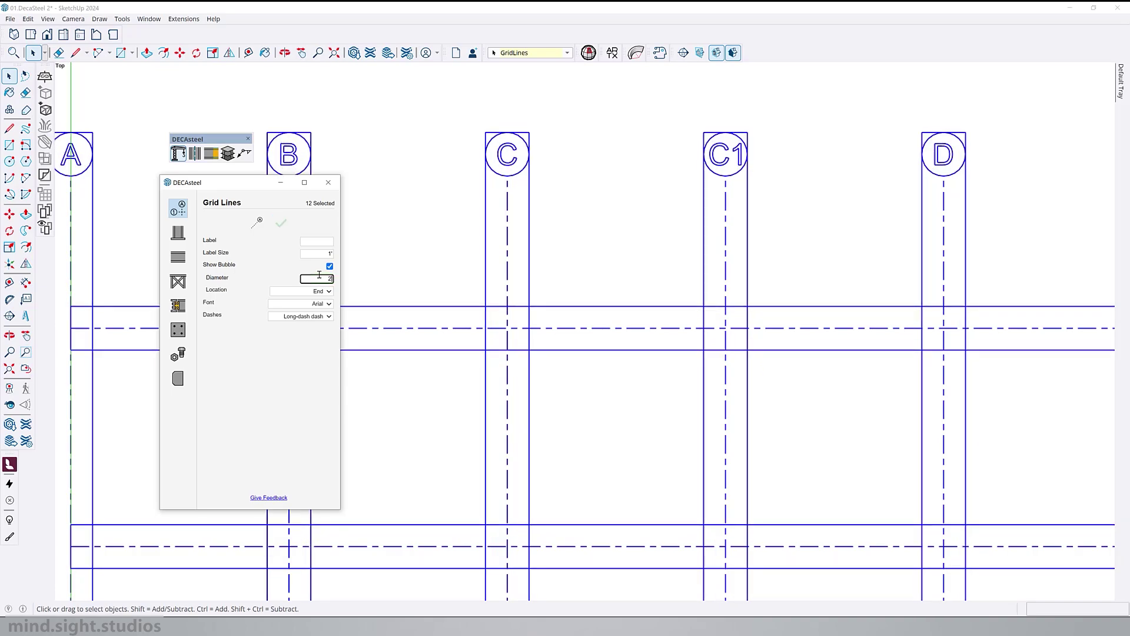
pyautogui.click(327, 307)
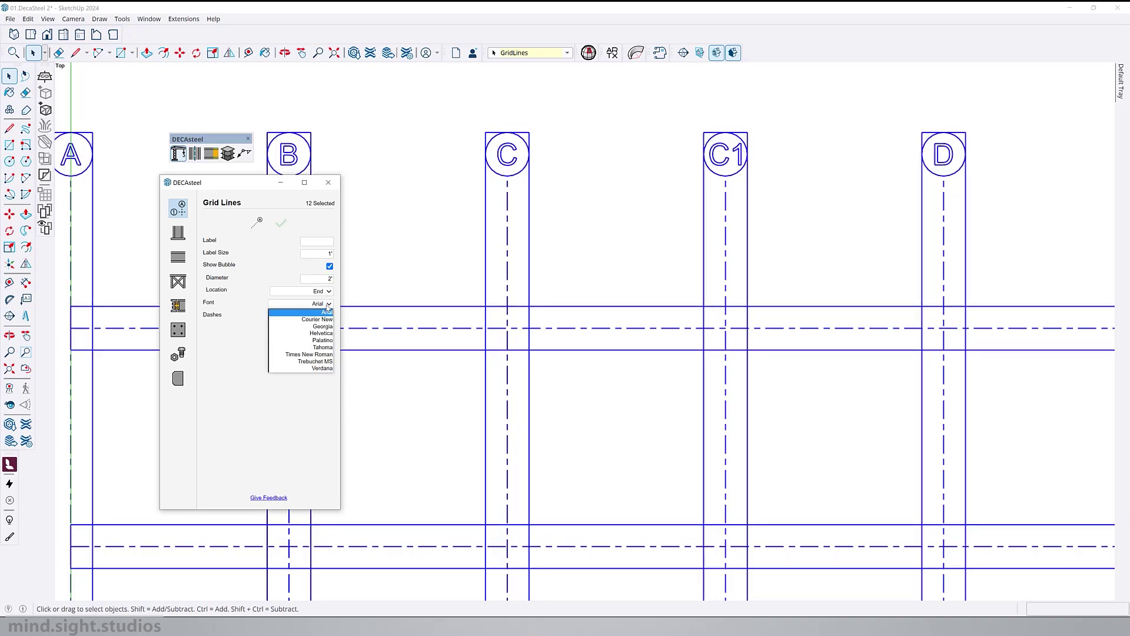
pyautogui.click(319, 369)
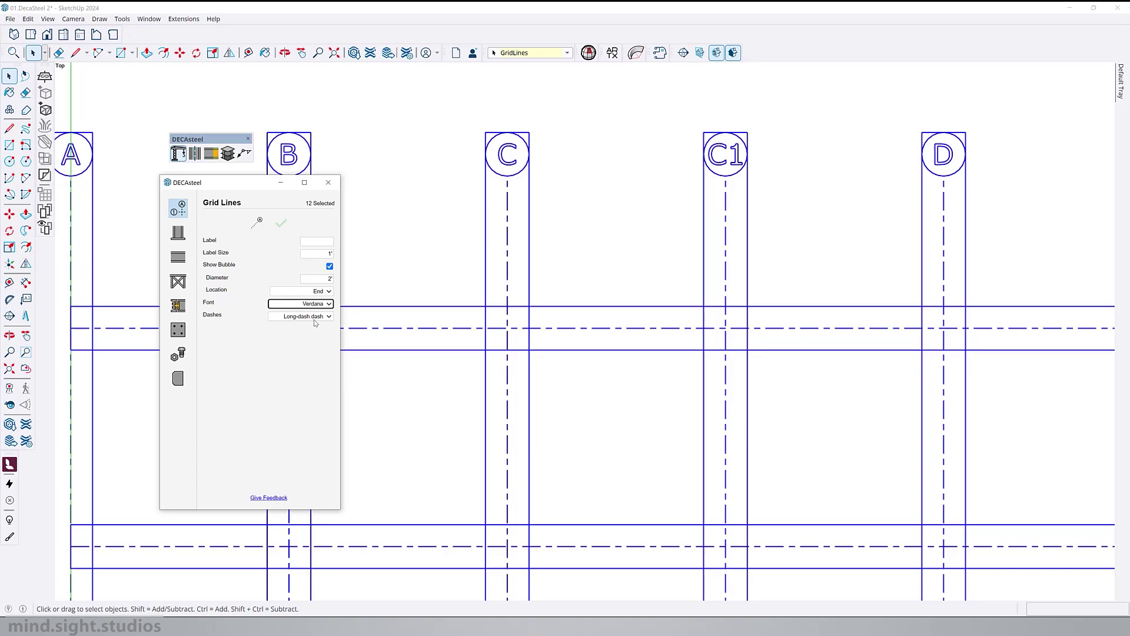
# Step: Try the Dash, Dot and Solid Basic dash styles on all grid lines and return them to Long-dash dash
pyautogui.click(315, 317)
pyautogui.click(318, 332)
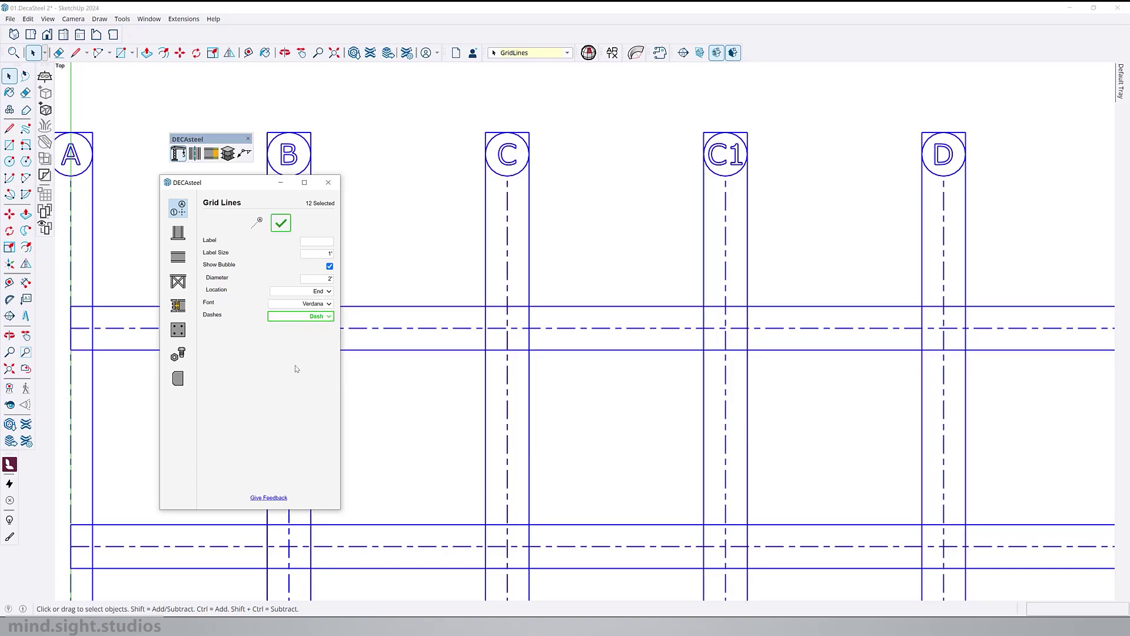
pyautogui.click(319, 319)
pyautogui.click(318, 340)
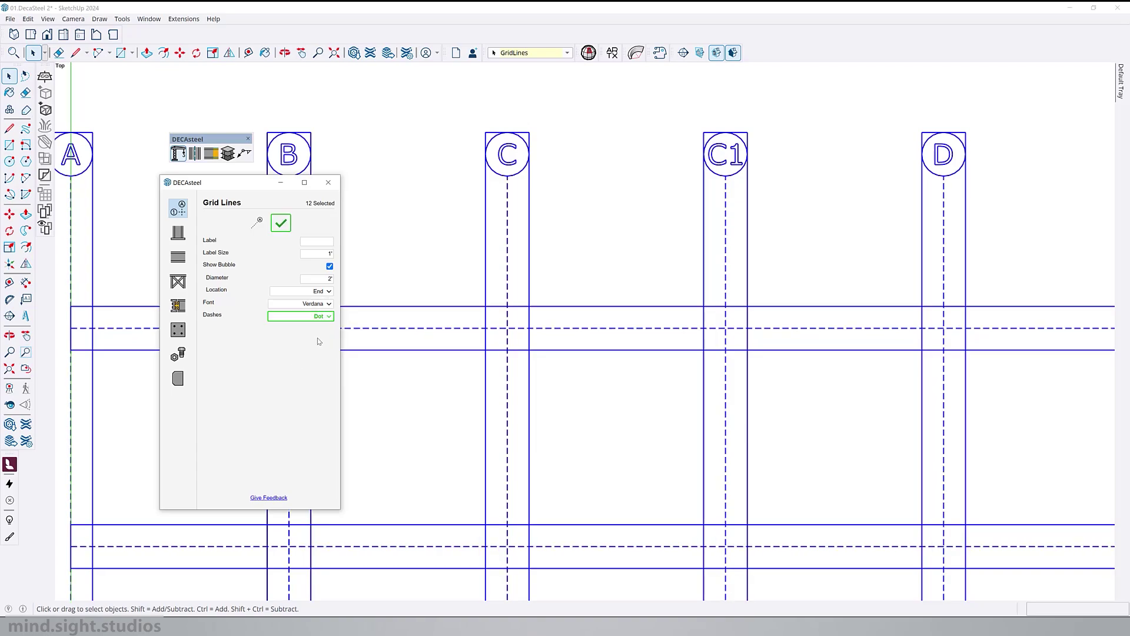
pyautogui.click(307, 319)
pyautogui.click(331, 349)
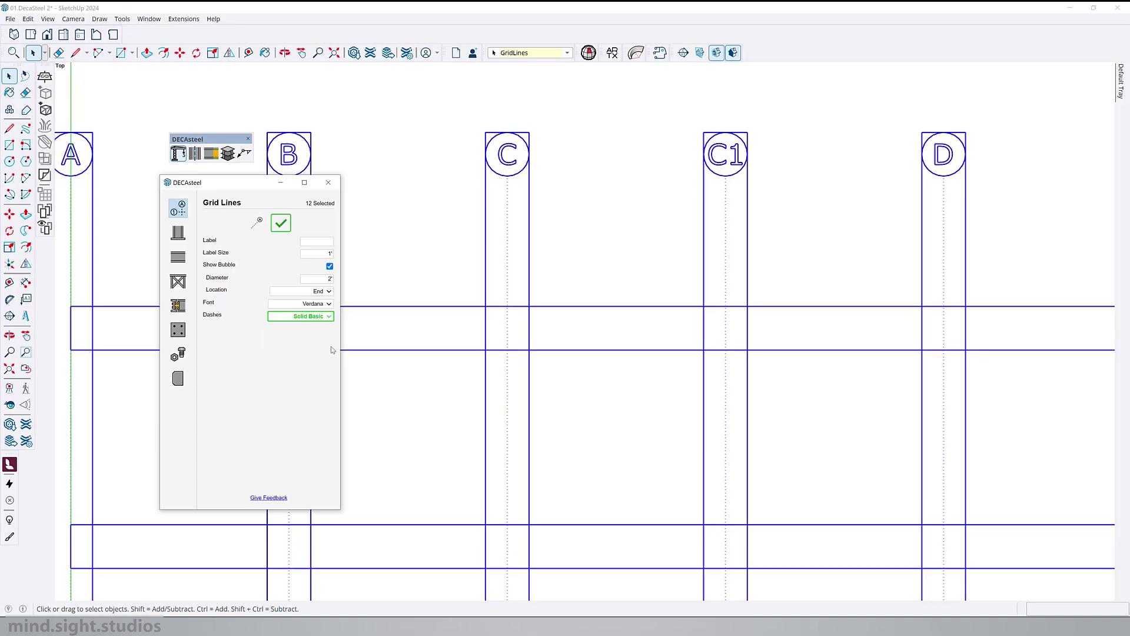
pyautogui.scroll(-6, 680, 313)
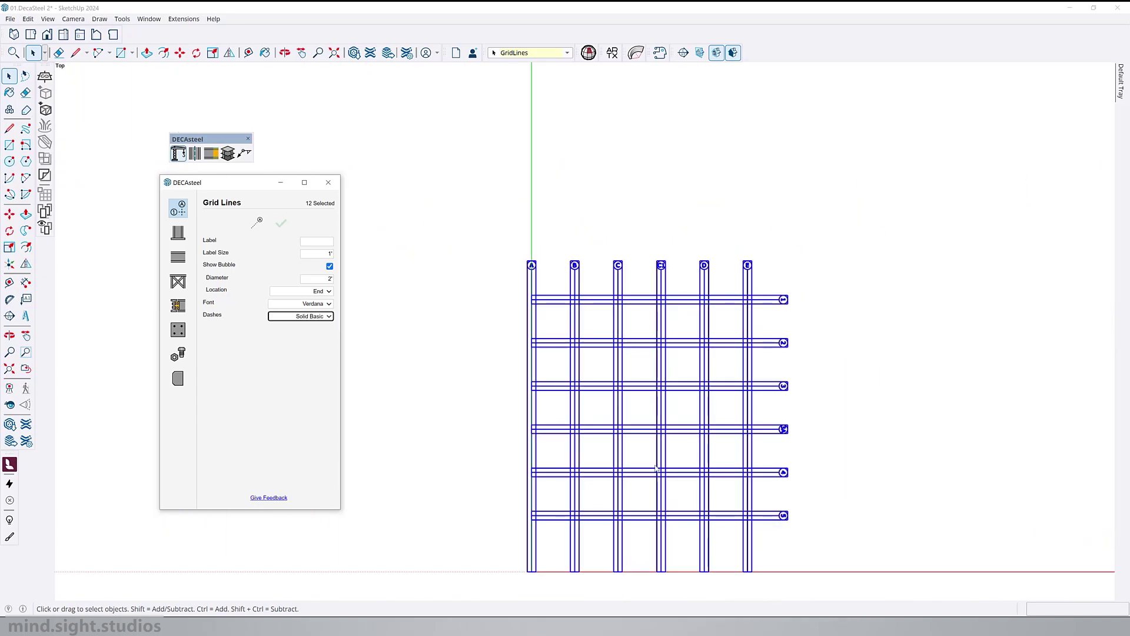
pyautogui.scroll(3, 456, 260)
pyautogui.click(321, 322)
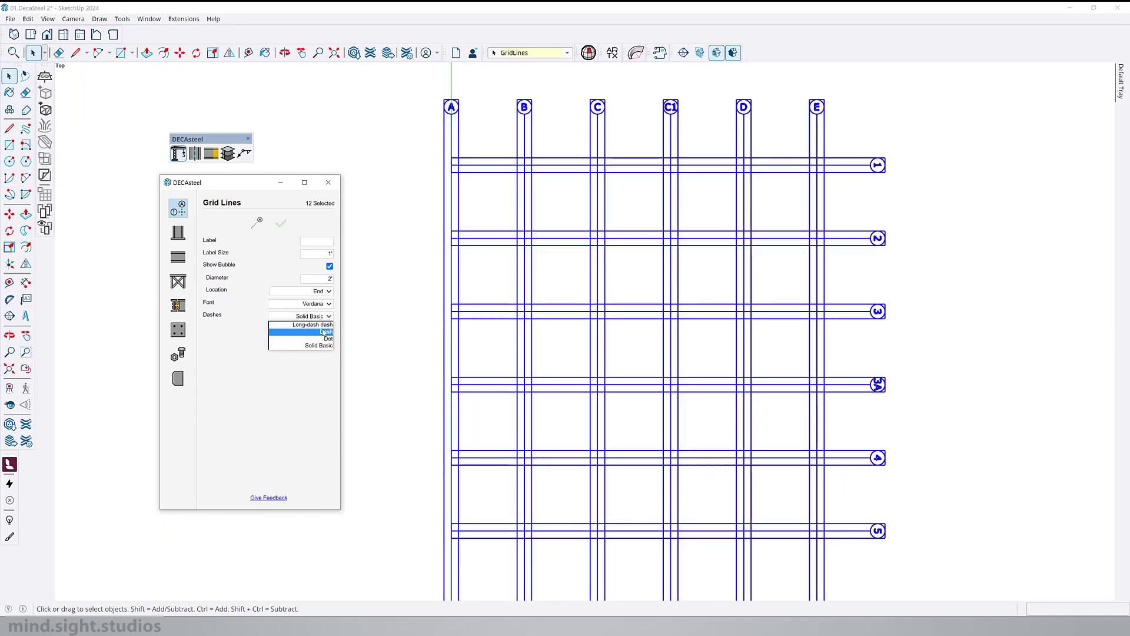
pyautogui.click(325, 330)
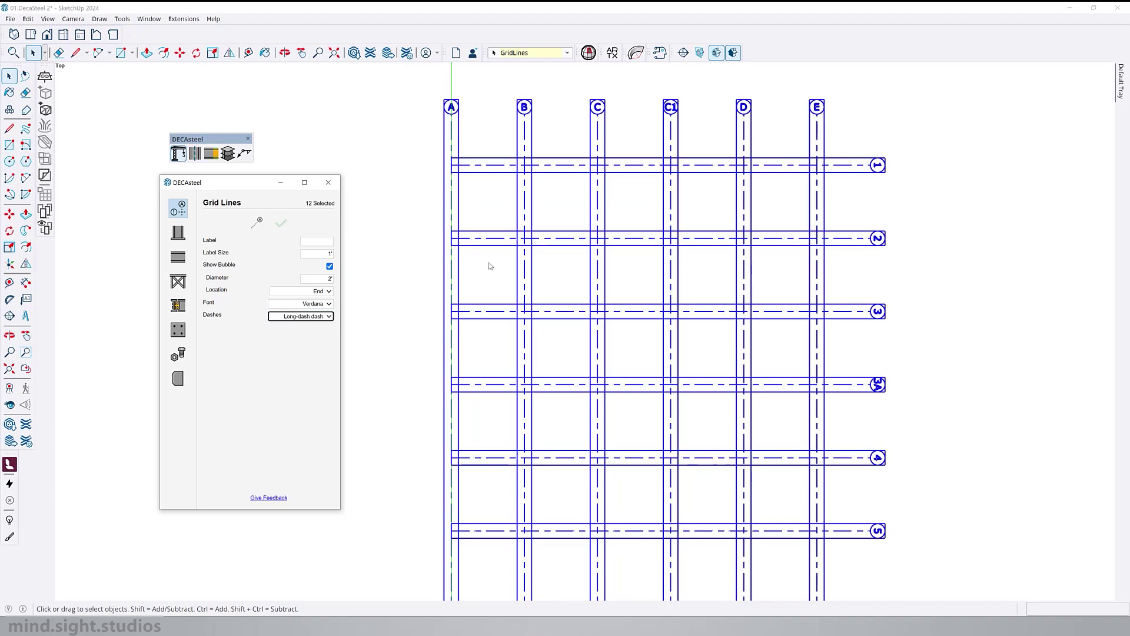
# Step: Set the bubble location of grid lines C1 and 3A to Beginning
pyautogui.click(750, 122)
pyautogui.click(671, 129)
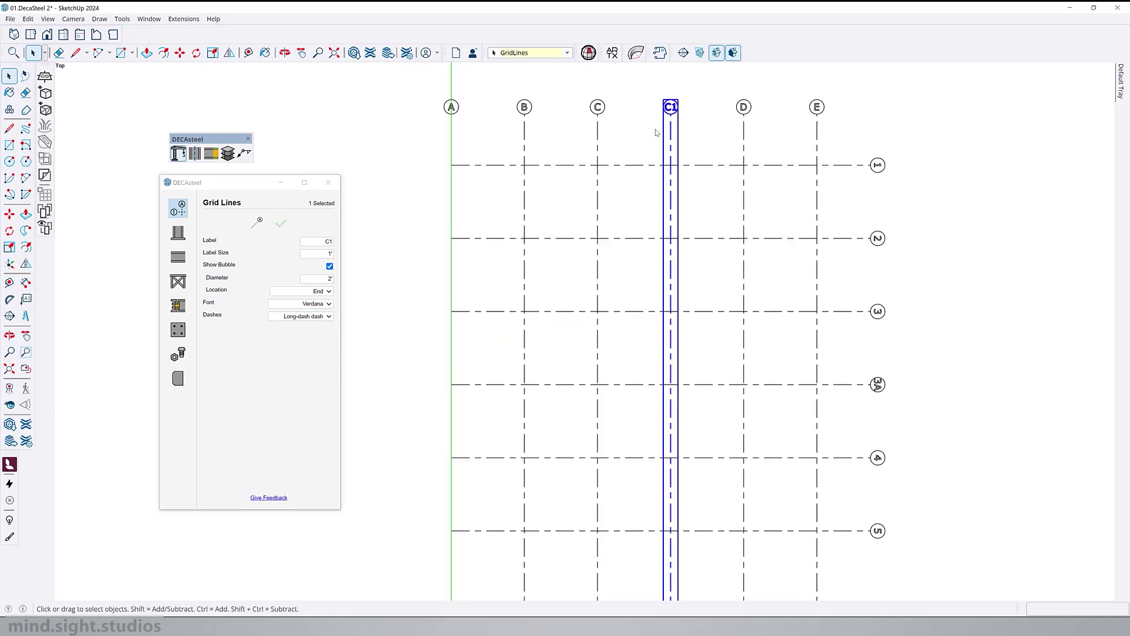
pyautogui.scroll(-1, 541, 232)
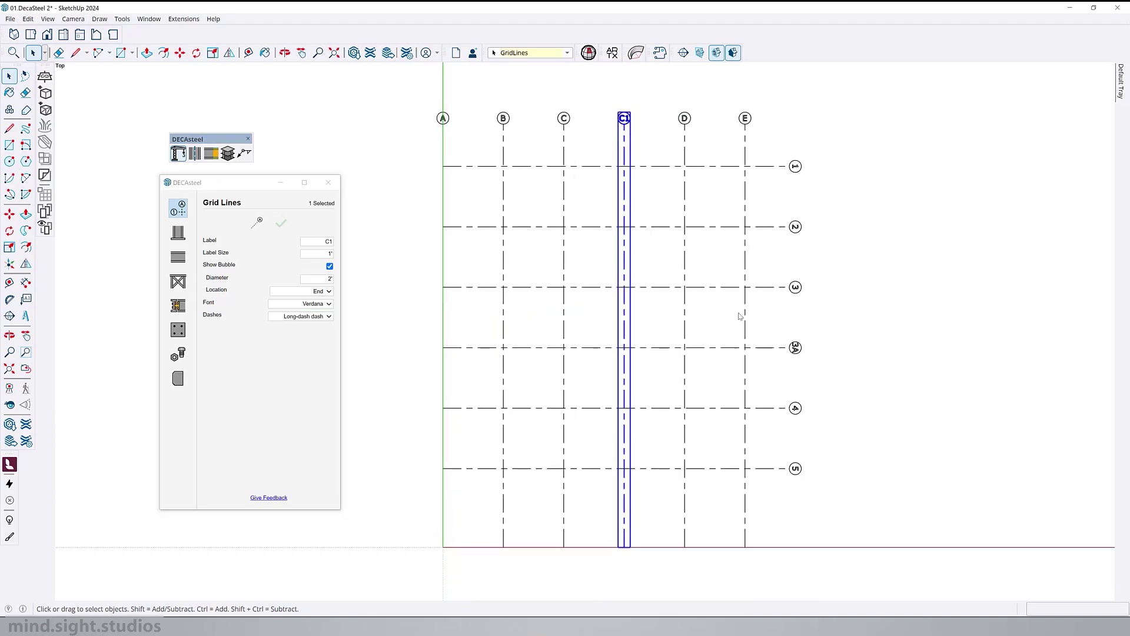
pyautogui.scroll(1, 795, 348)
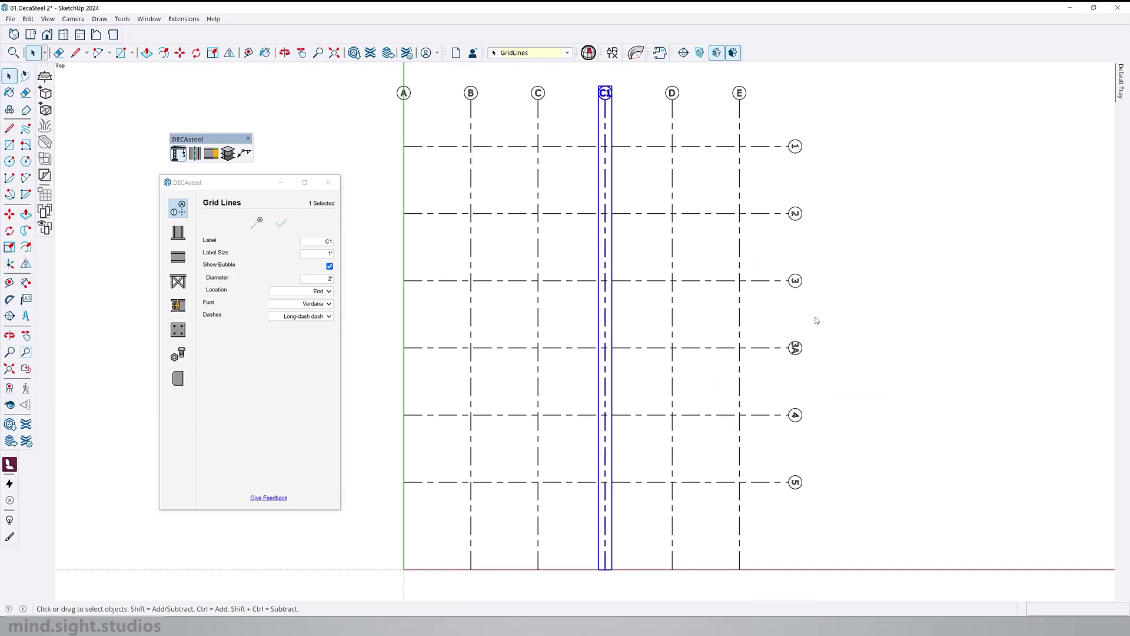
pyautogui.keyDown('shift'); pyautogui.click(787, 355); pyautogui.keyUp('shift')
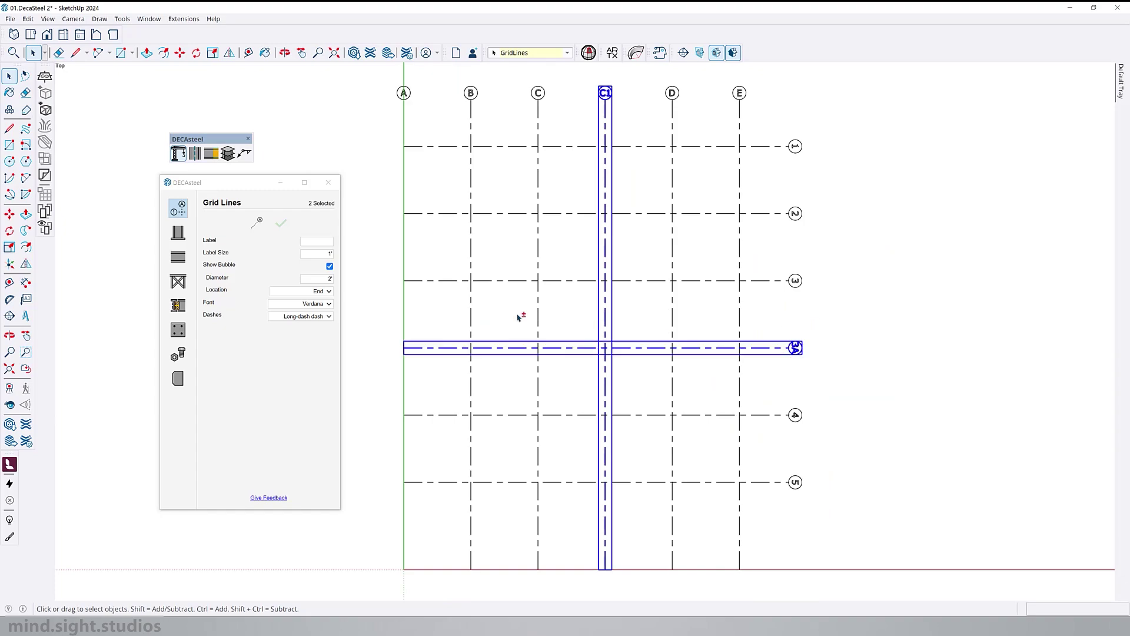
pyautogui.click(322, 292)
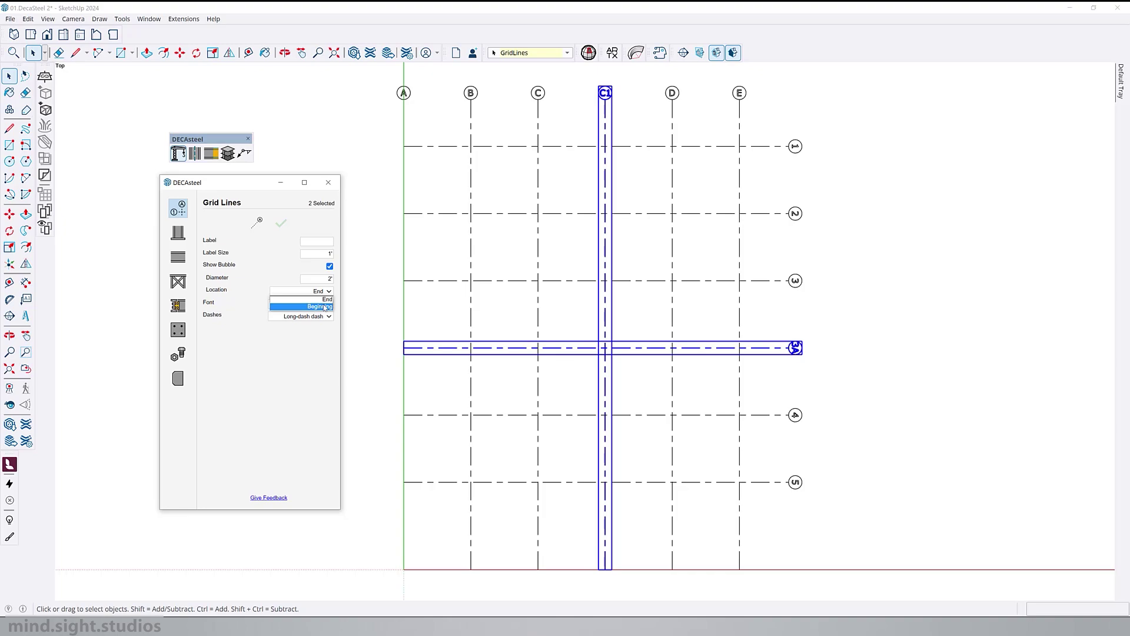
pyautogui.click(323, 307)
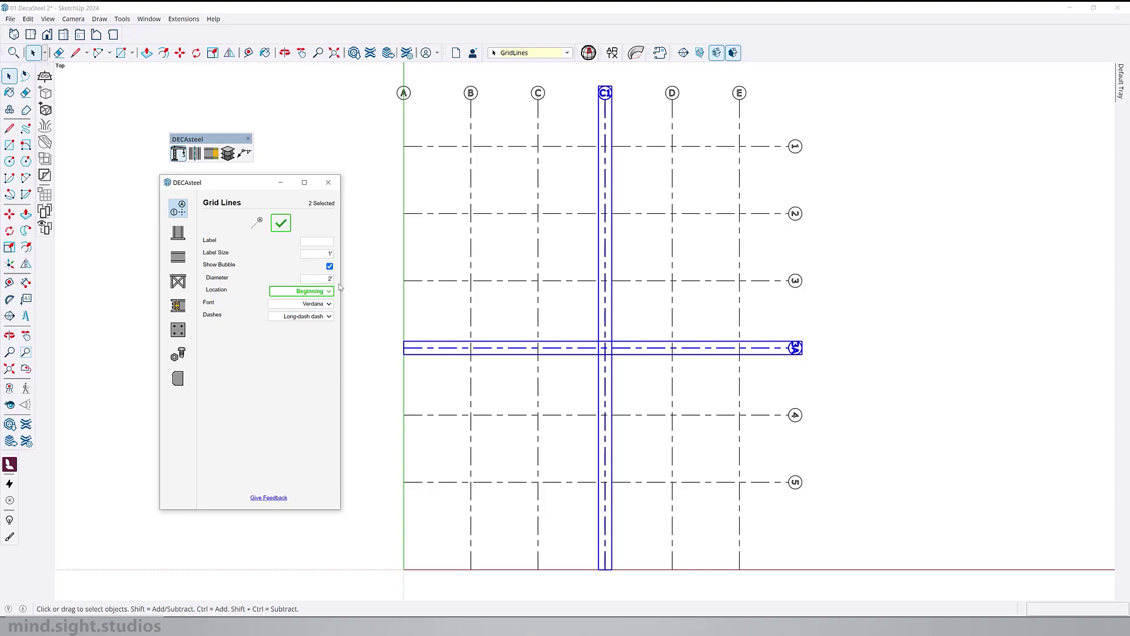
pyautogui.press('Return')
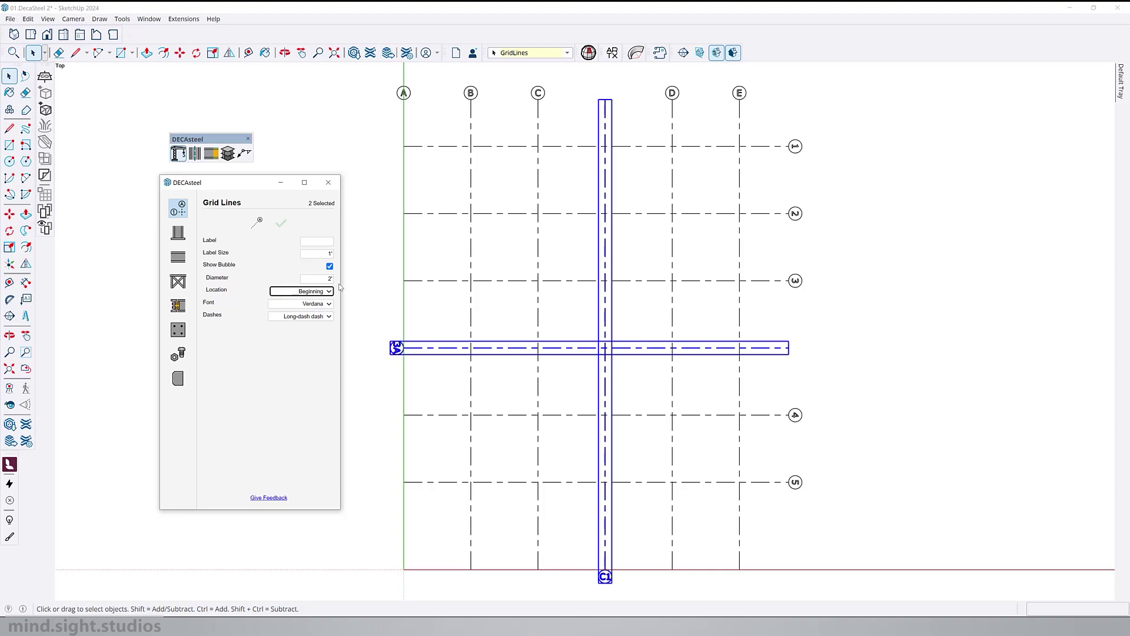
pyautogui.click(859, 334)
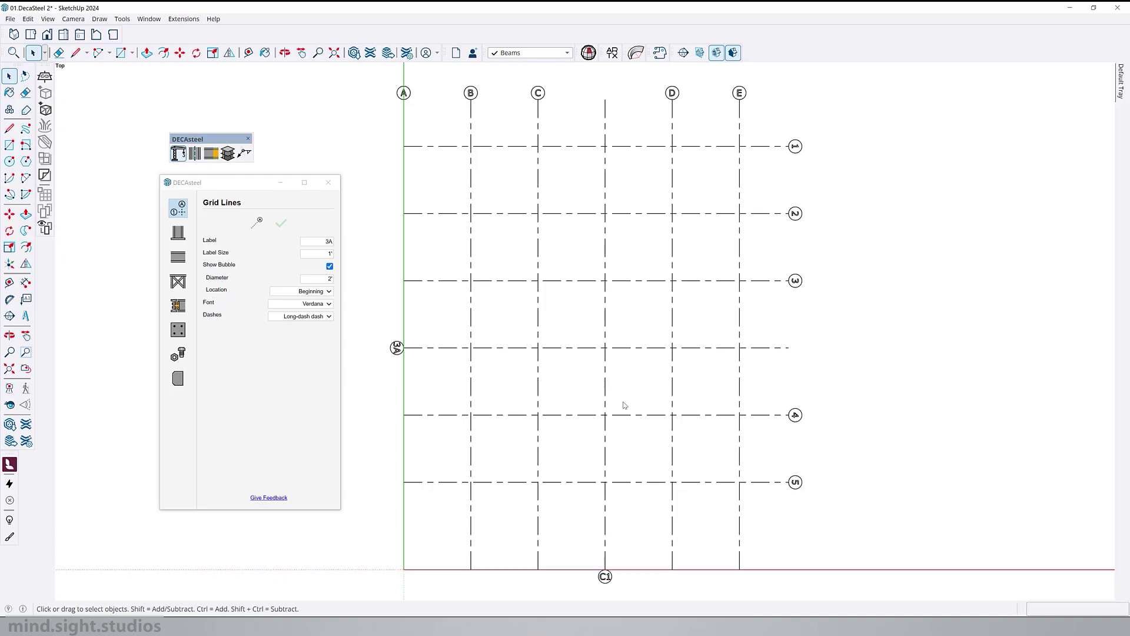
# Step: Shorten grid line C1 with the Extend tool by about 43' 5", ending its bubble-free end between lines 3A and 4
pyautogui.click(605, 400)
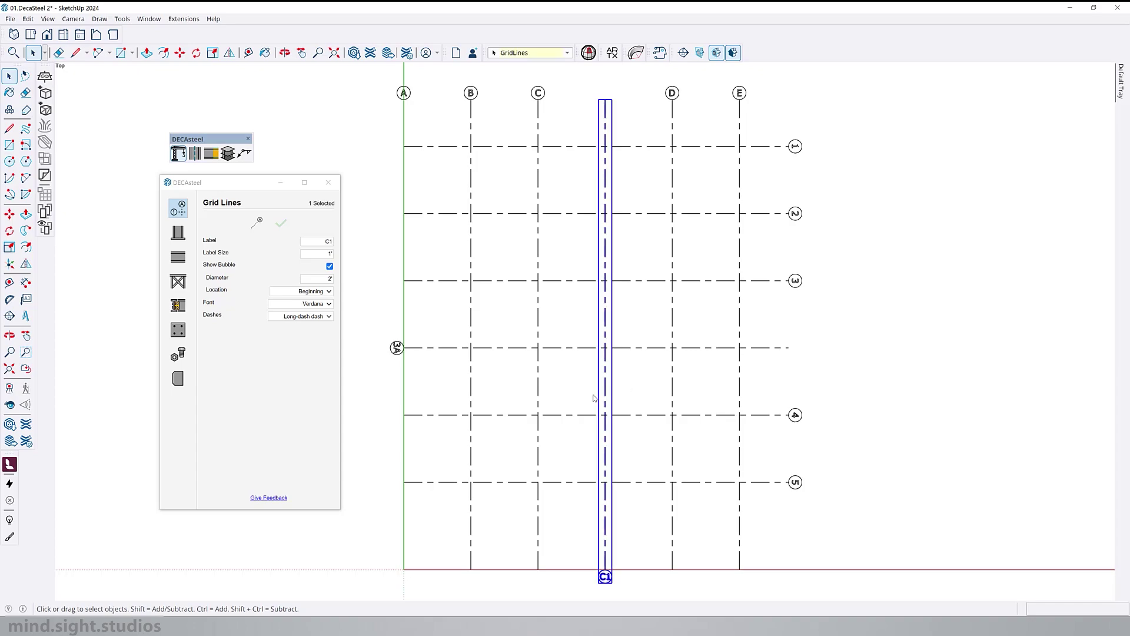
pyautogui.click(215, 157)
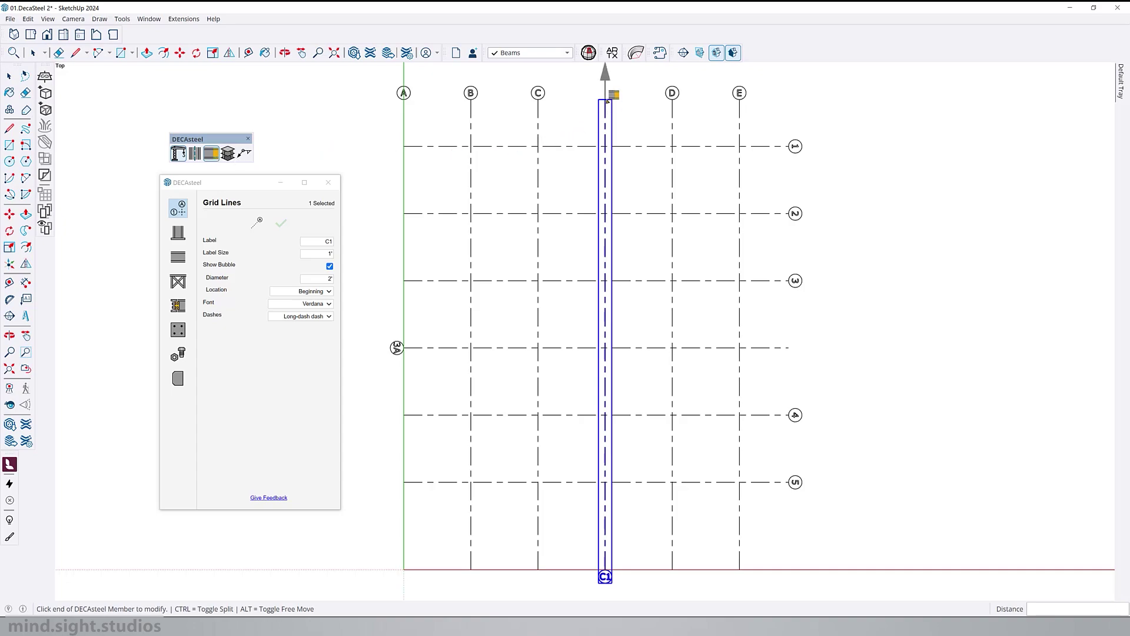
pyautogui.click(608, 102)
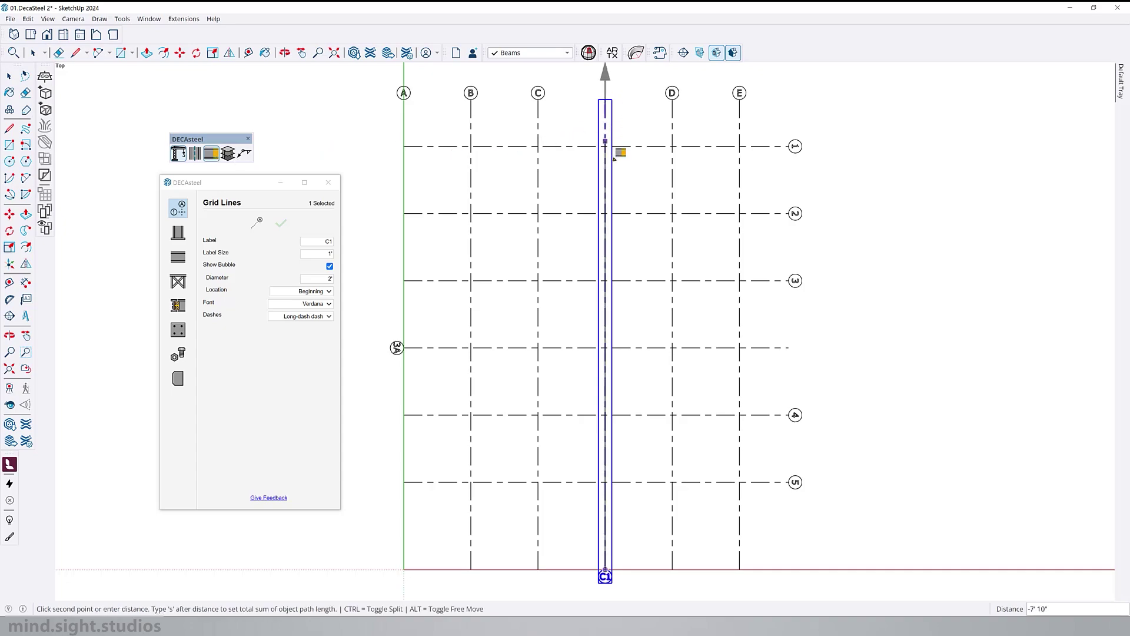
pyautogui.click(605, 390)
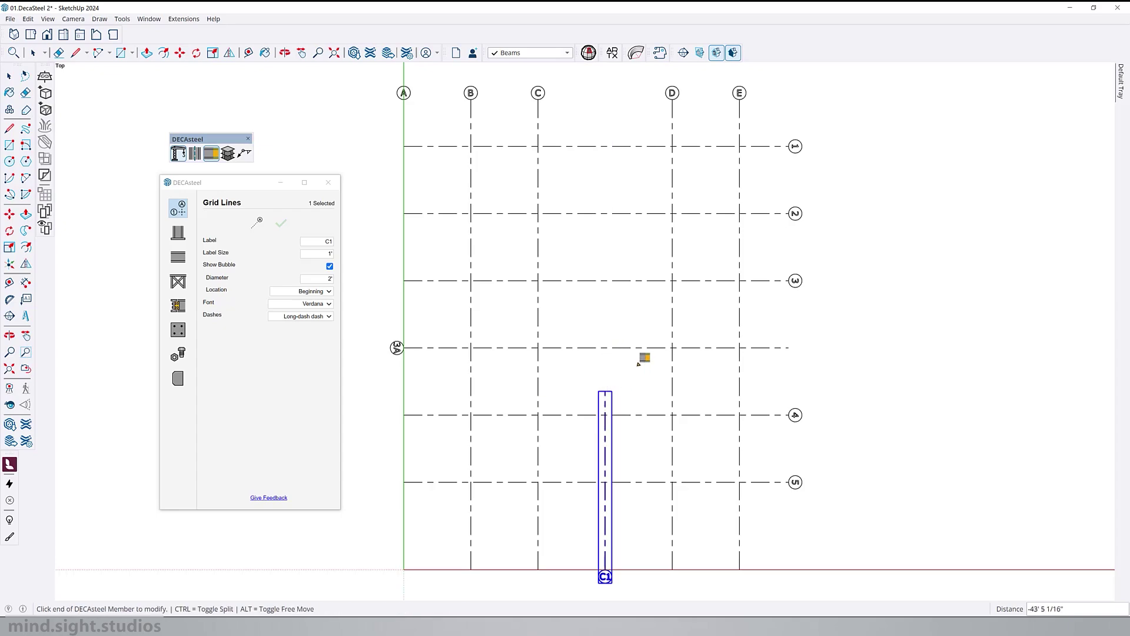
# Step: Shorten grid line 3A with the Extend tool so its bubble-free end stops just past line C
pyautogui.click(788, 347)
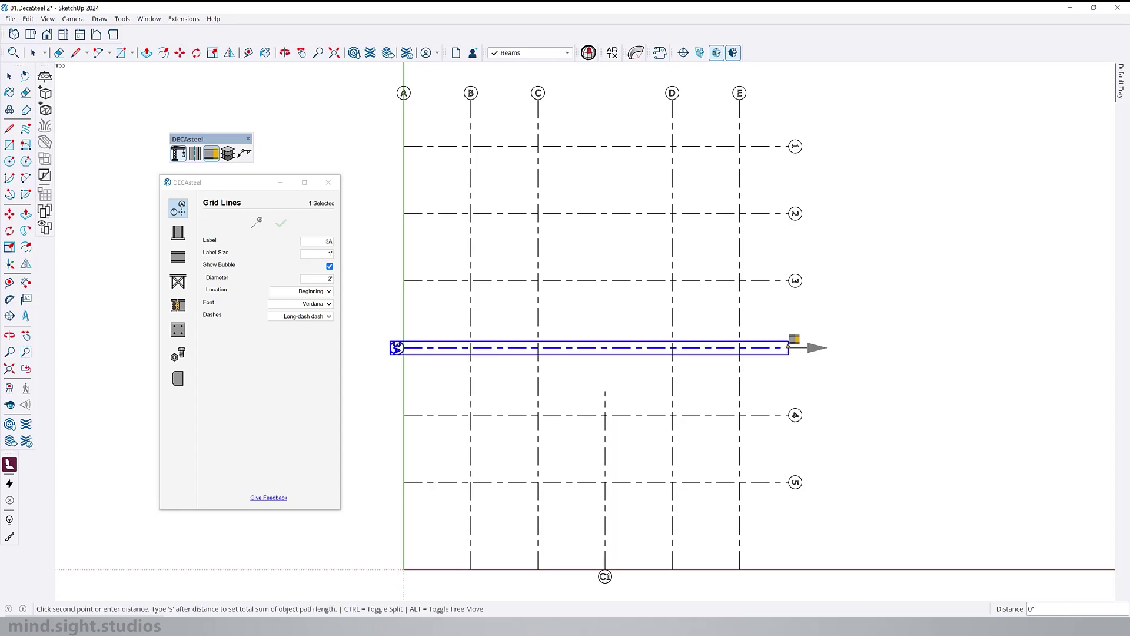
pyautogui.click(558, 347)
pyautogui.press('space')
pyautogui.click(615, 343)
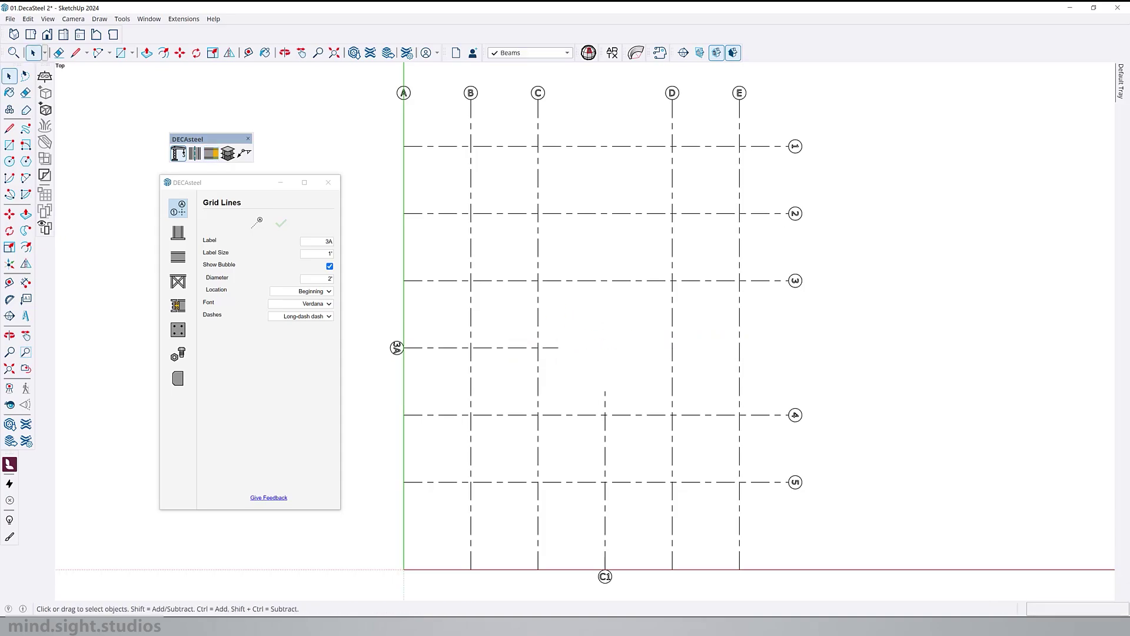
# Step: Use the Extend tool to shorten the bubble-free ends of line B to between 3 and 3A and line C to between 4 and 5
pyautogui.click(210, 153)
pyautogui.click(472, 565)
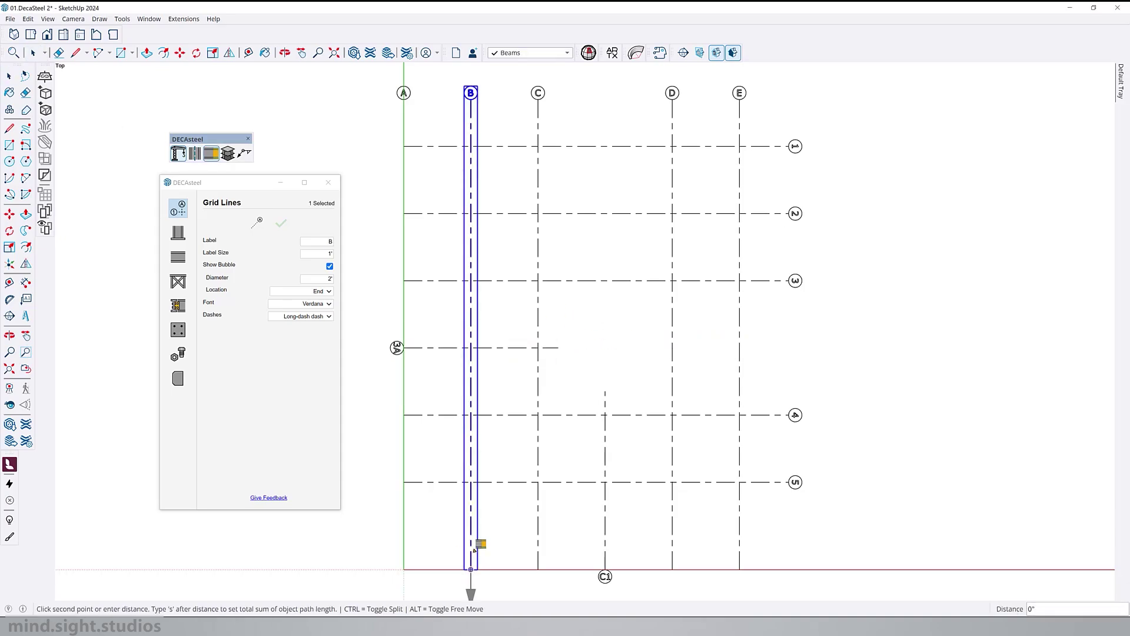
pyautogui.click(476, 307)
pyautogui.scroll(2, 568, 392)
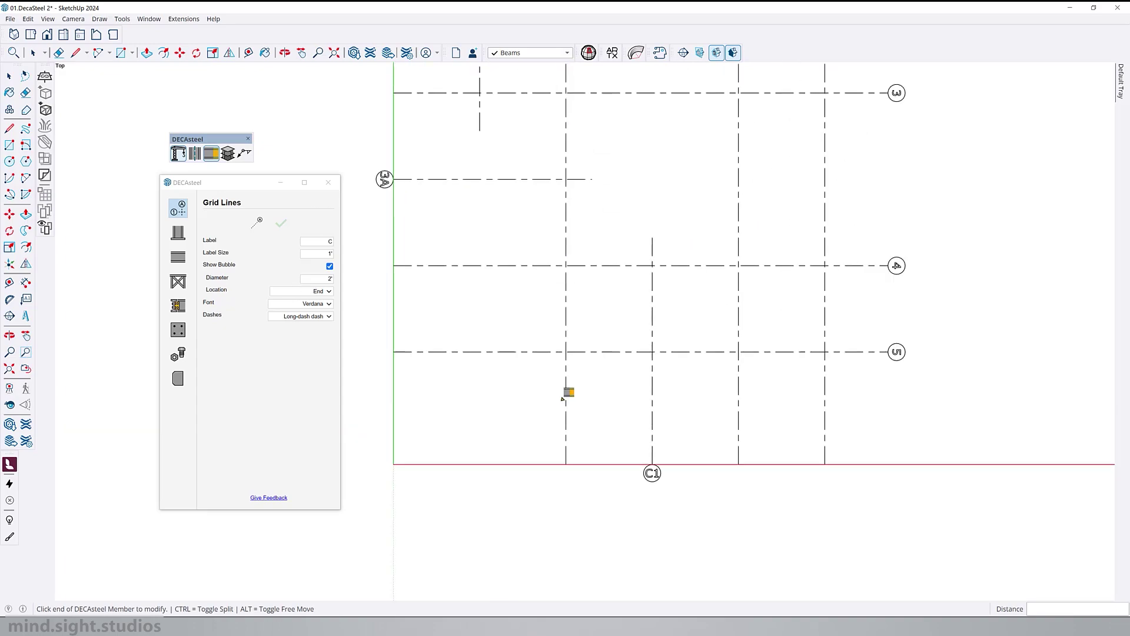
pyautogui.click(569, 457)
pyautogui.click(574, 290)
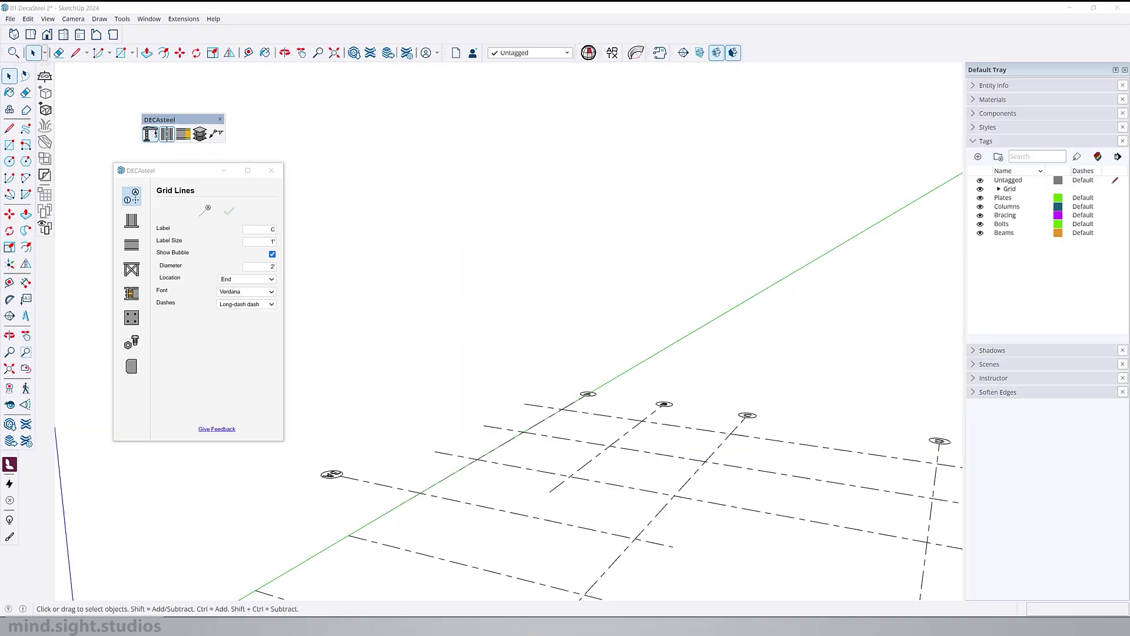
# Step: Open the DECAsteel column settings and choose the S250x38 profile for new columns
pyautogui.click(131, 220)
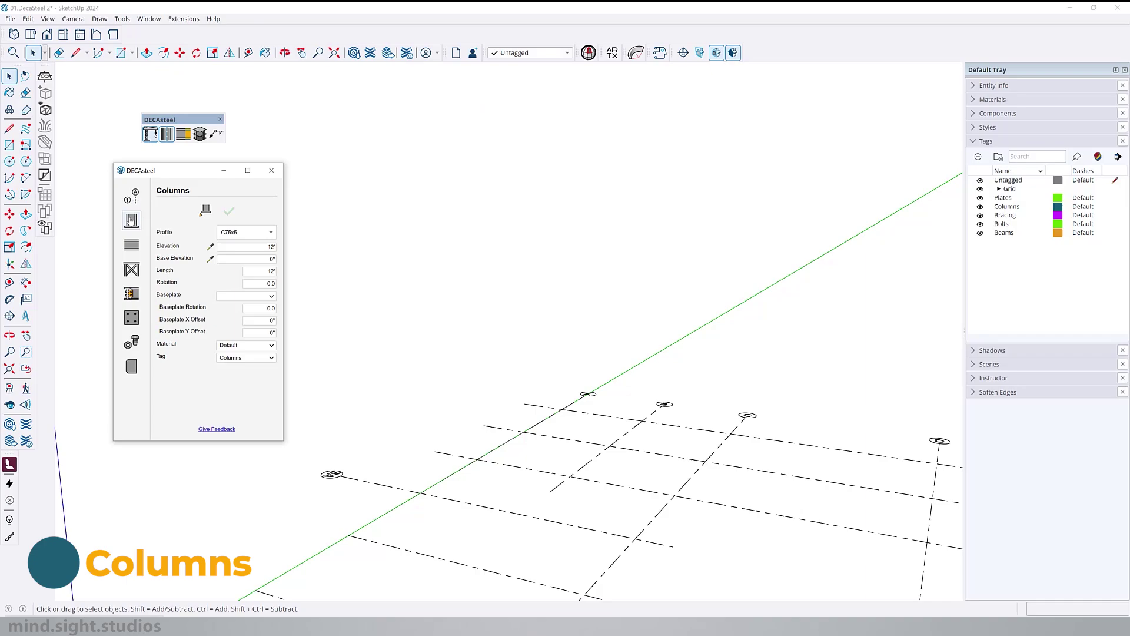
pyautogui.click(268, 233)
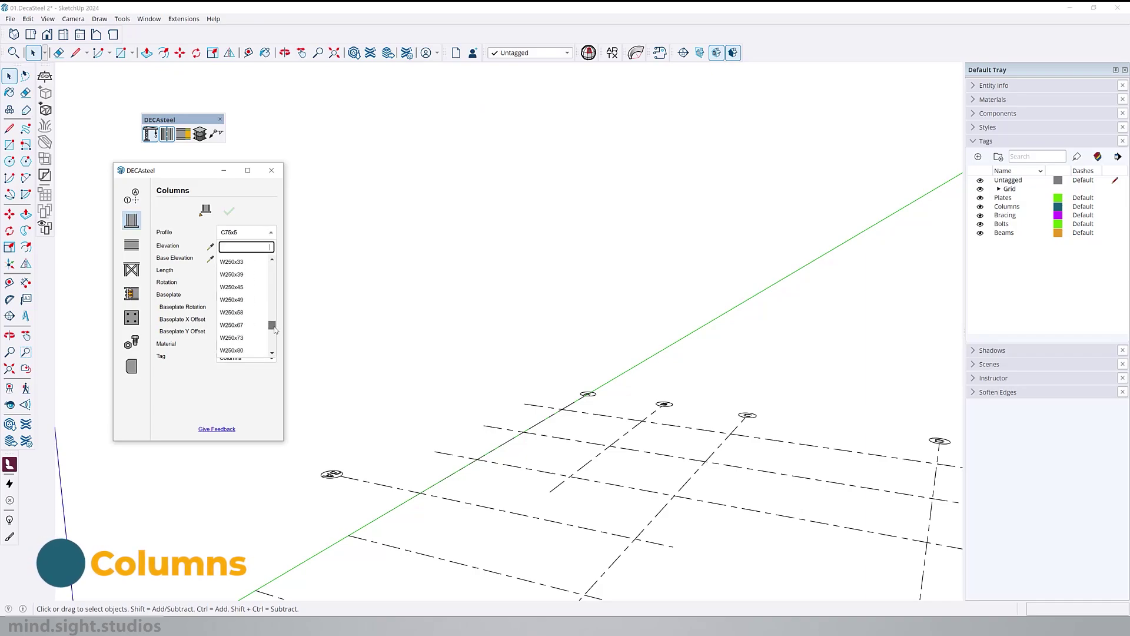
pyautogui.write('s250')
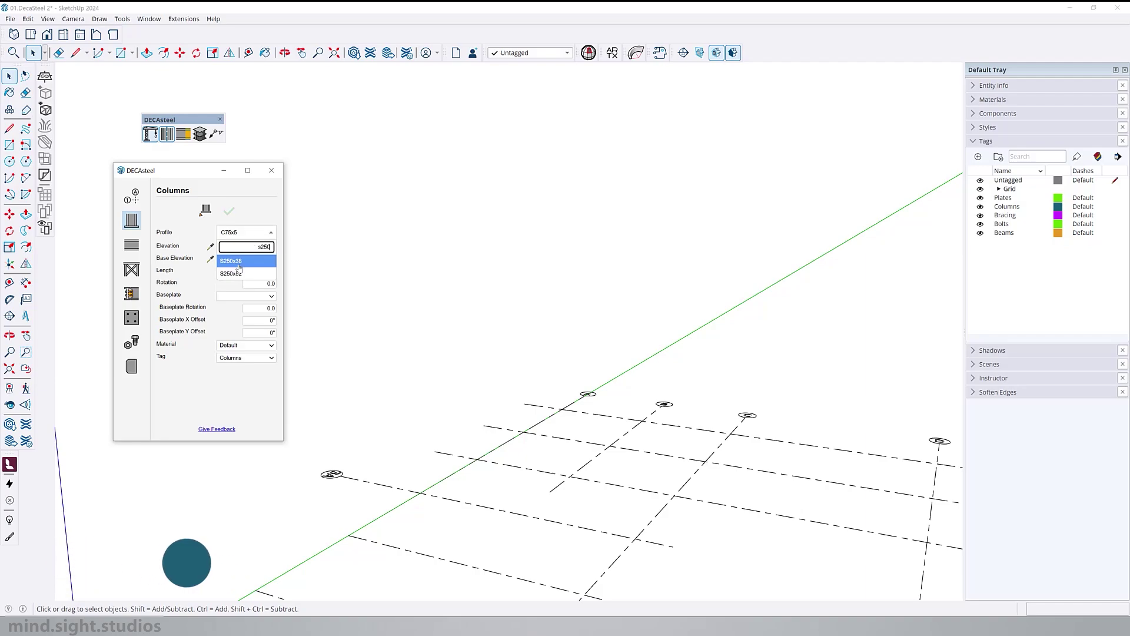
pyautogui.click(238, 262)
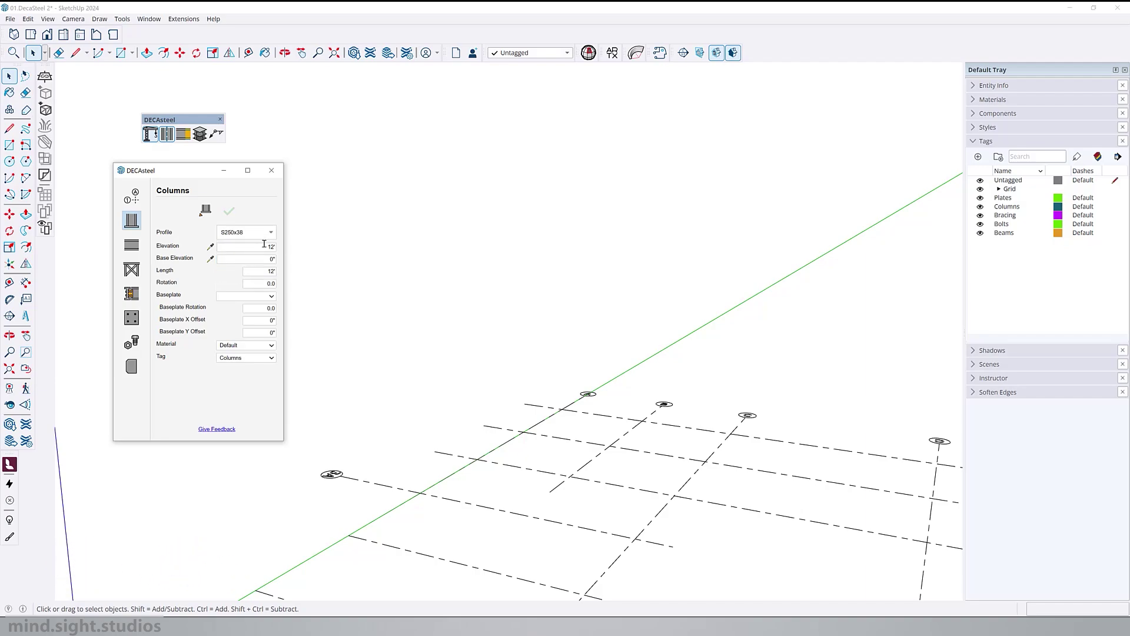
# Step: Set the elevation for new columns to 24' and place columns where lines A, B and C meet the first crossing grid line
pyautogui.click(264, 246)
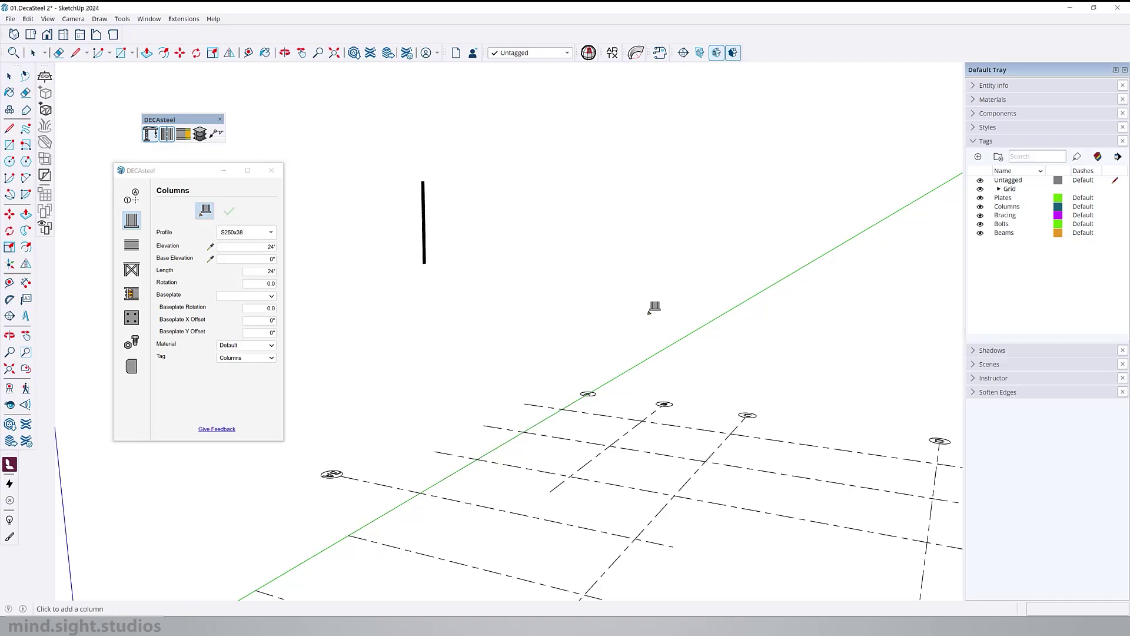
pyautogui.moveTo(618, 434); pyautogui.dragTo(571, 563, button='middle')
pyautogui.scroll(6, 658, 401)
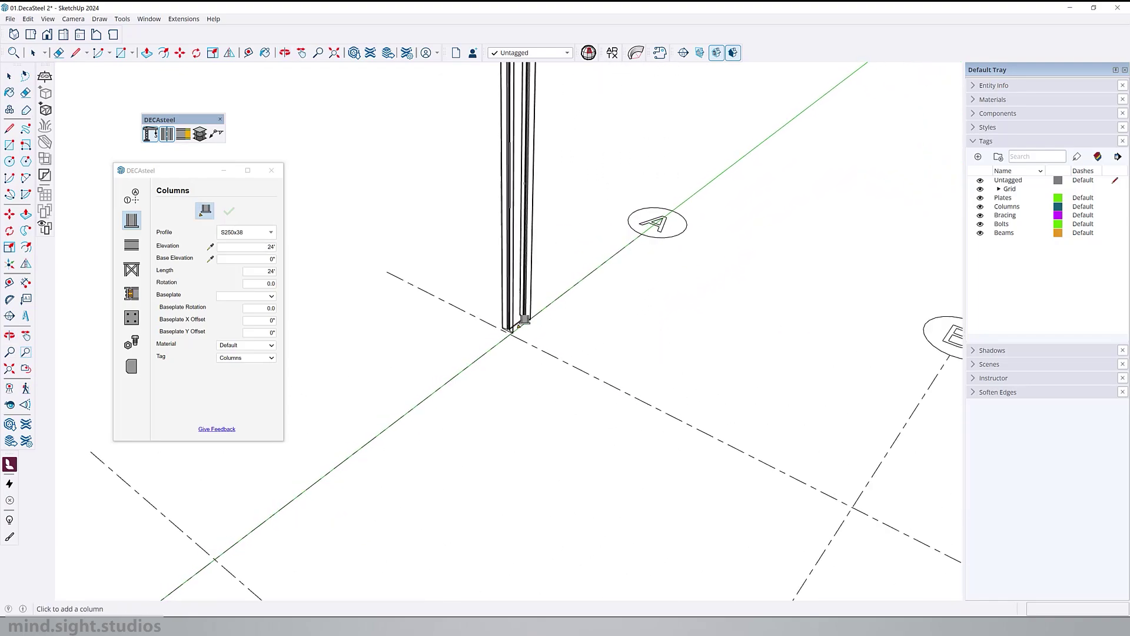
pyautogui.click(501, 335)
pyautogui.scroll(-2, 469, 287)
pyautogui.click(677, 406)
pyautogui.scroll(-2, 465, 223)
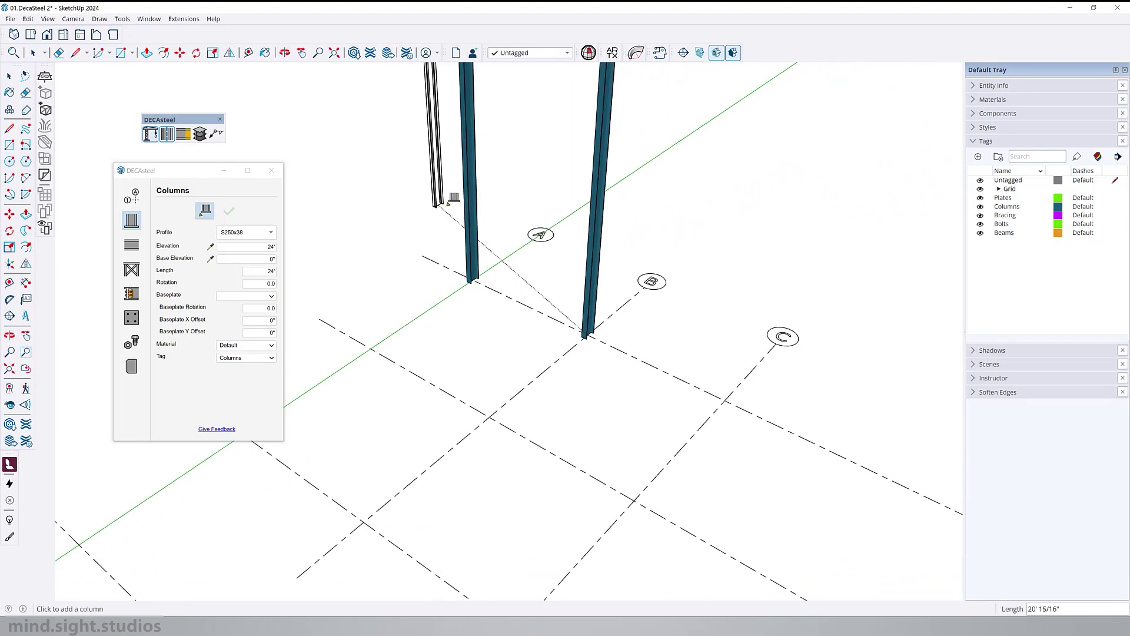
pyautogui.click(675, 362)
# Step: Place three more columns where lines C, B and A meet the second crossing grid line, and end column placement
pyautogui.click(602, 436)
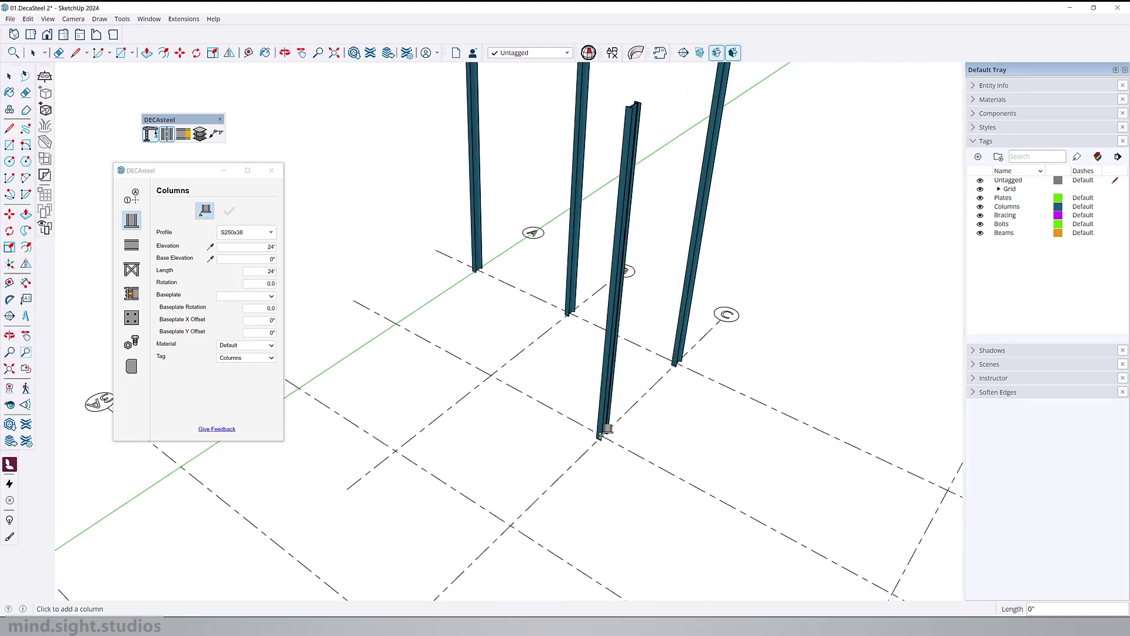
pyautogui.click(489, 374)
pyautogui.click(393, 325)
pyautogui.press('space')
pyautogui.scroll(-2, 443, 398)
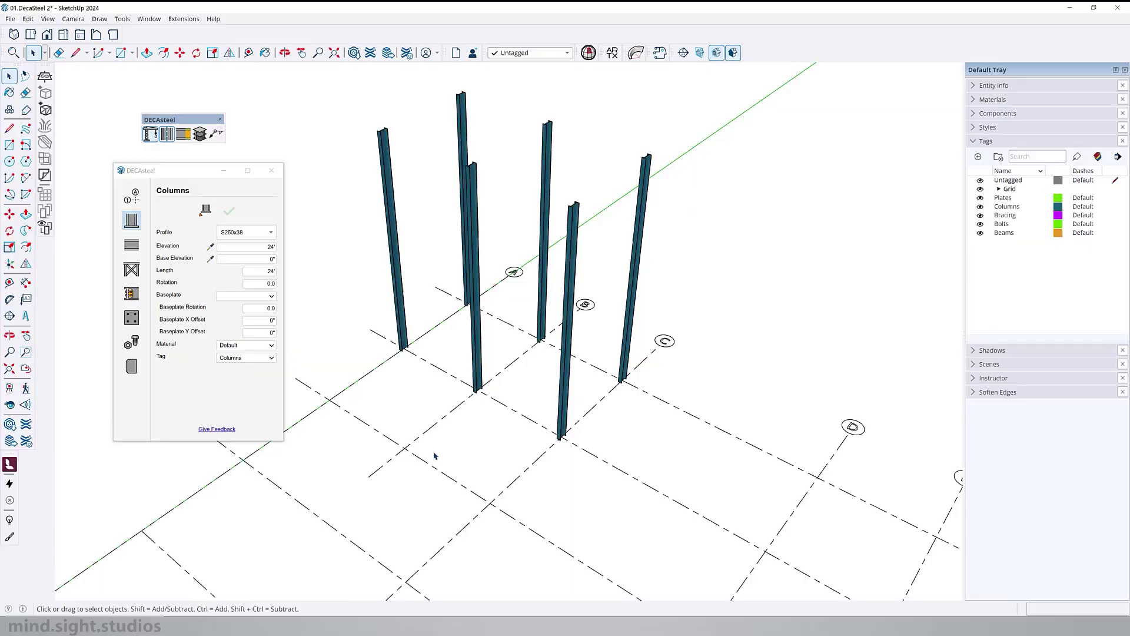
# Step: Select the column where line B meets the second crossing grid line and set its base elevation to 5'
pyautogui.moveTo(434, 457); pyautogui.dragTo(513, 49, button='middle')
pyautogui.scroll(3, 442, 429)
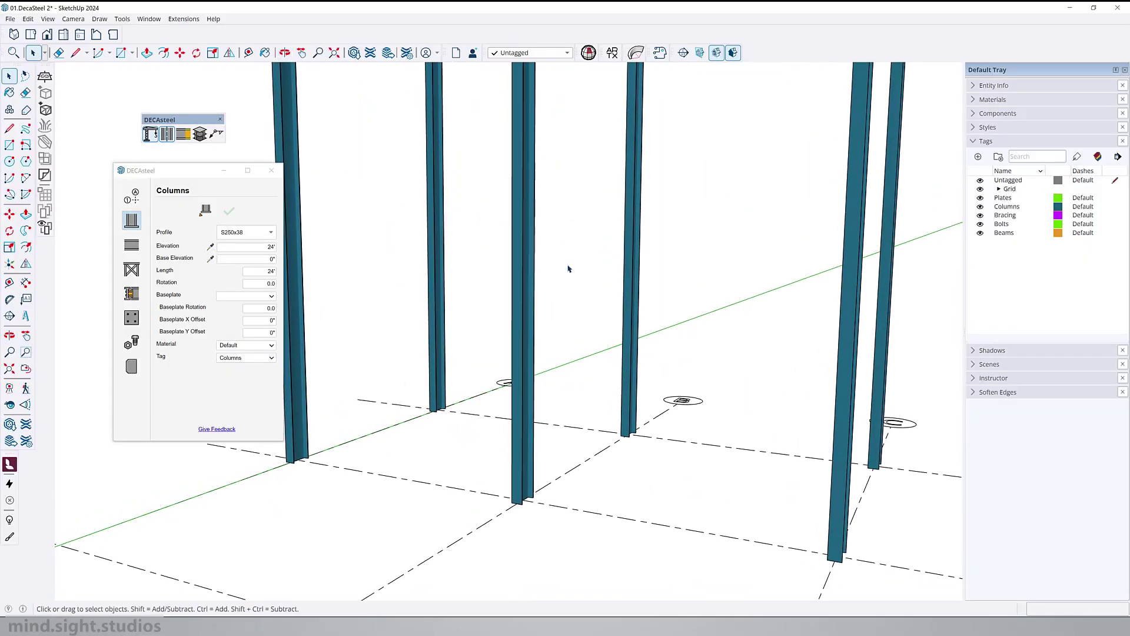
pyautogui.scroll(-3, 533, 494)
pyautogui.moveTo(570, 381); pyautogui.dragTo(548, 447, button='middle')
pyautogui.scroll(2, 548, 448)
pyautogui.moveTo(578, 198); pyautogui.dragTo(511, 253)
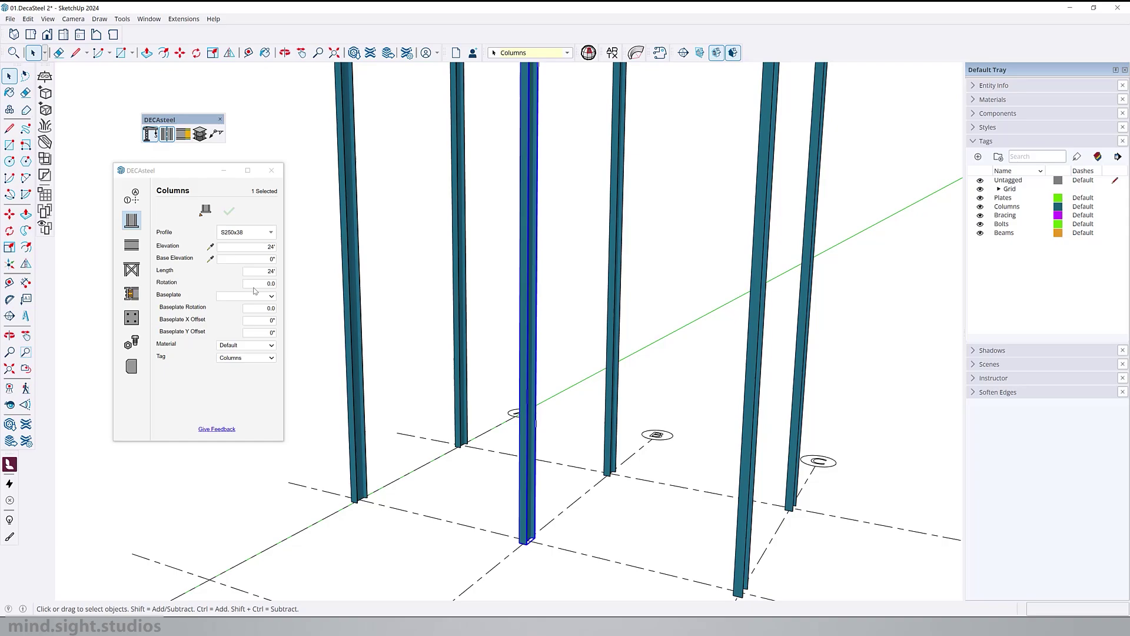
pyautogui.scroll(4, 500, 454)
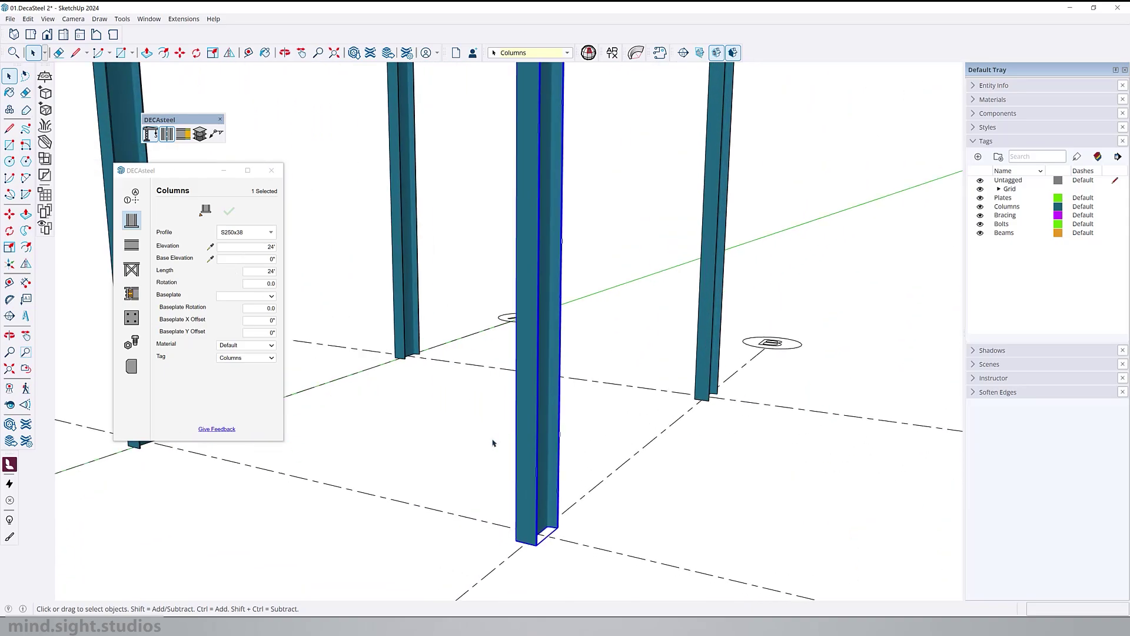
pyautogui.click(263, 259)
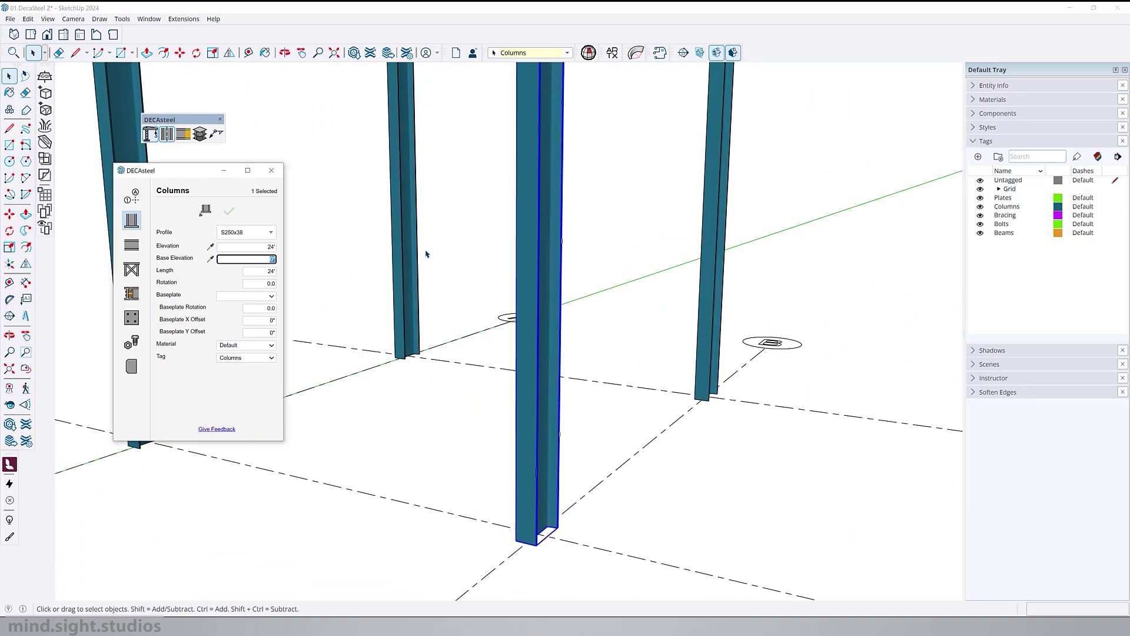
pyautogui.press('Return')
pyautogui.press('Return')
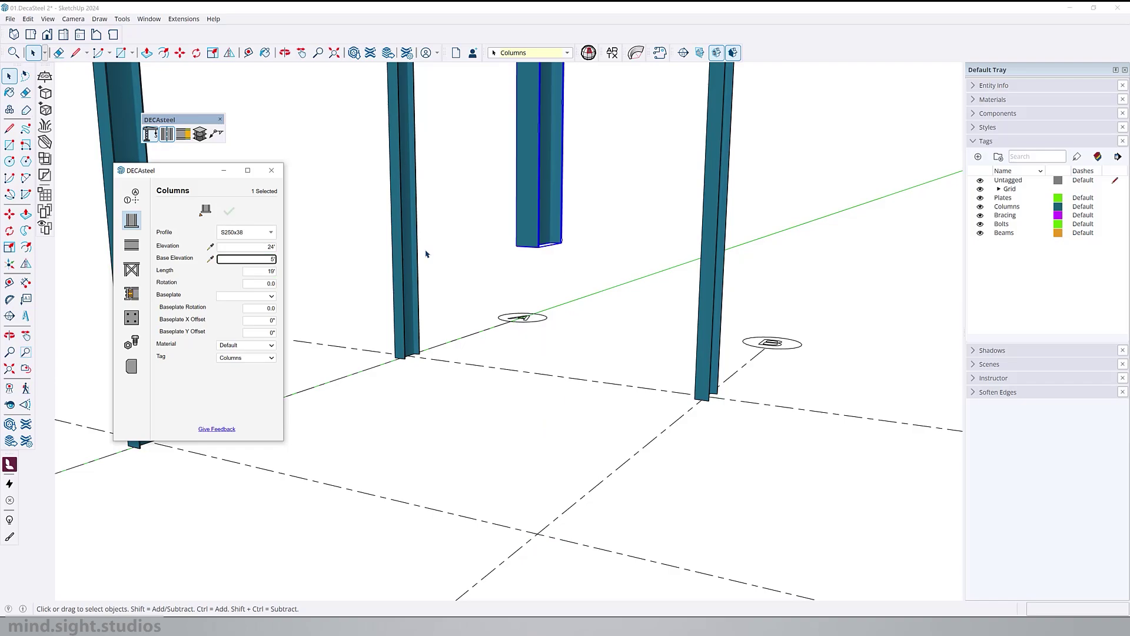
# Step: Set the rotation of the column at line B and the second crossing grid line to 90 degrees
pyautogui.moveTo(556, 243); pyautogui.dragTo(577, 183, button='middle')
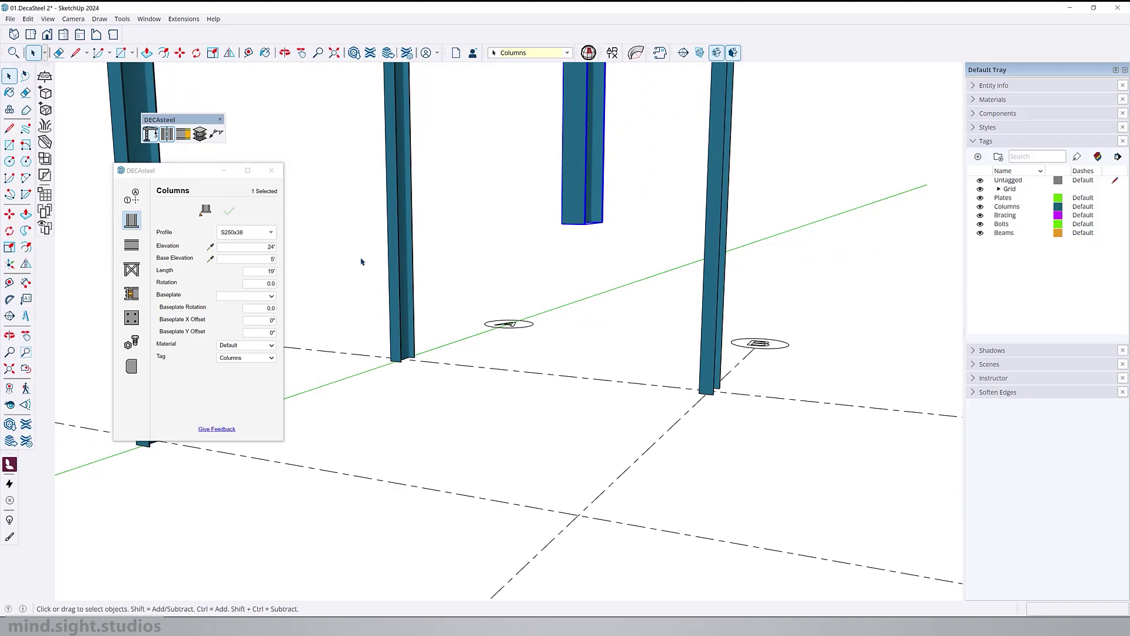
pyautogui.click(271, 283)
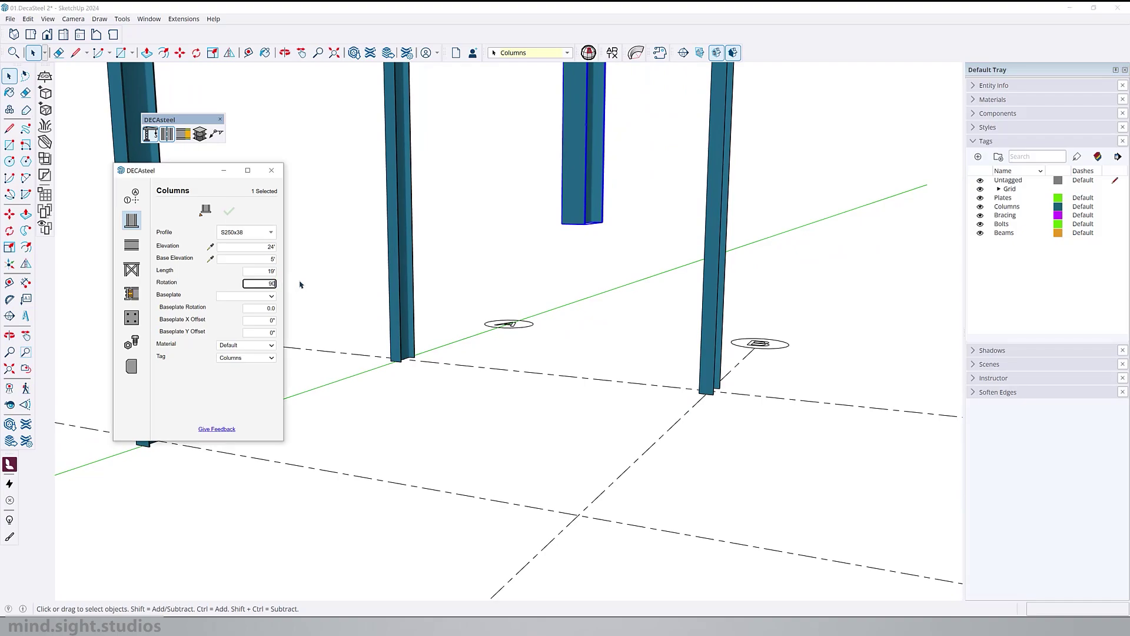
pyautogui.write('90')
pyautogui.press('Return')
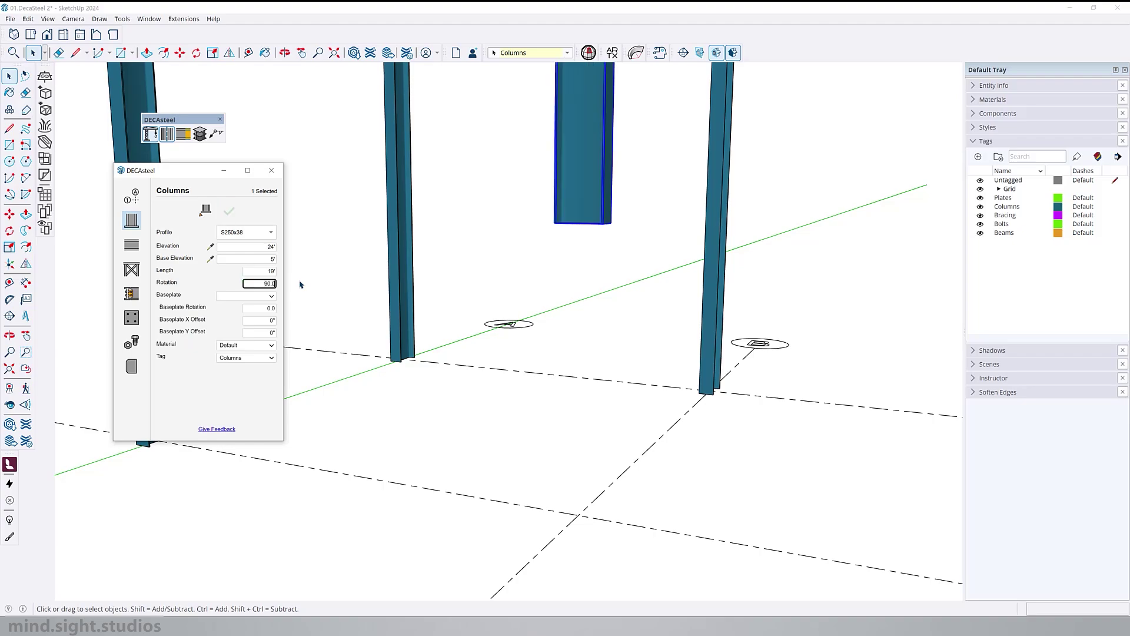
# Step: Set the base elevation of the rotated column on line B to 0
pyautogui.moveTo(573, 176); pyautogui.dragTo(504, 252, button='middle')
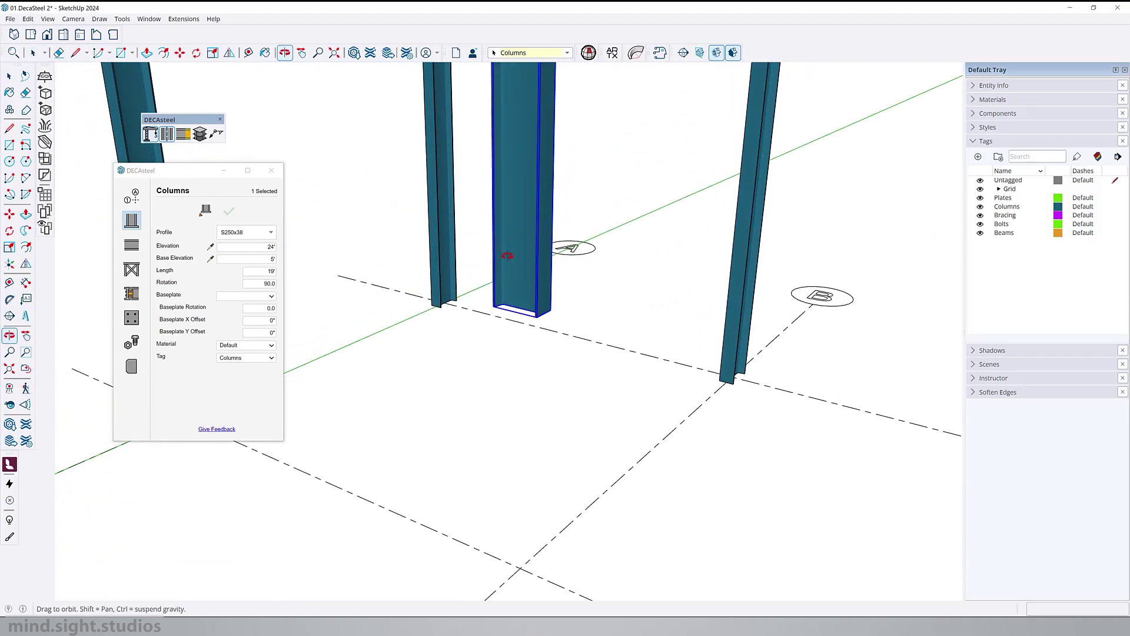
pyautogui.click(273, 259)
pyautogui.write('0')
pyautogui.press('Return')
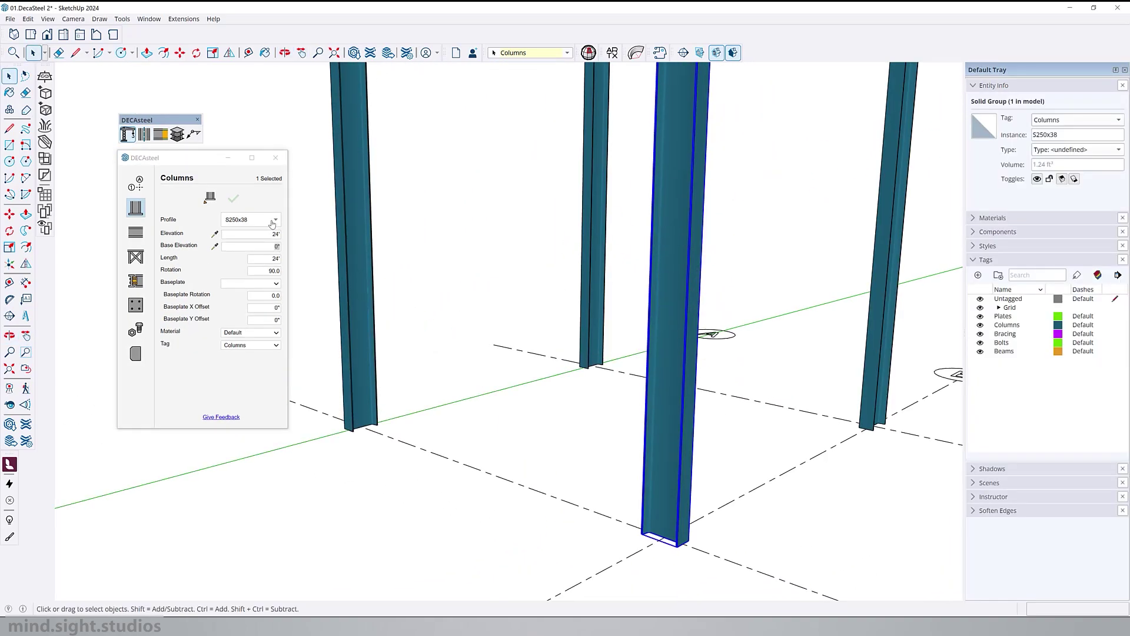
# Step: Change the rotated column's profile to S380x74 and its base elevation to 5", and apply the changes
pyautogui.click(272, 219)
pyautogui.scroll(-1, 259, 294)
pyautogui.click(252, 314)
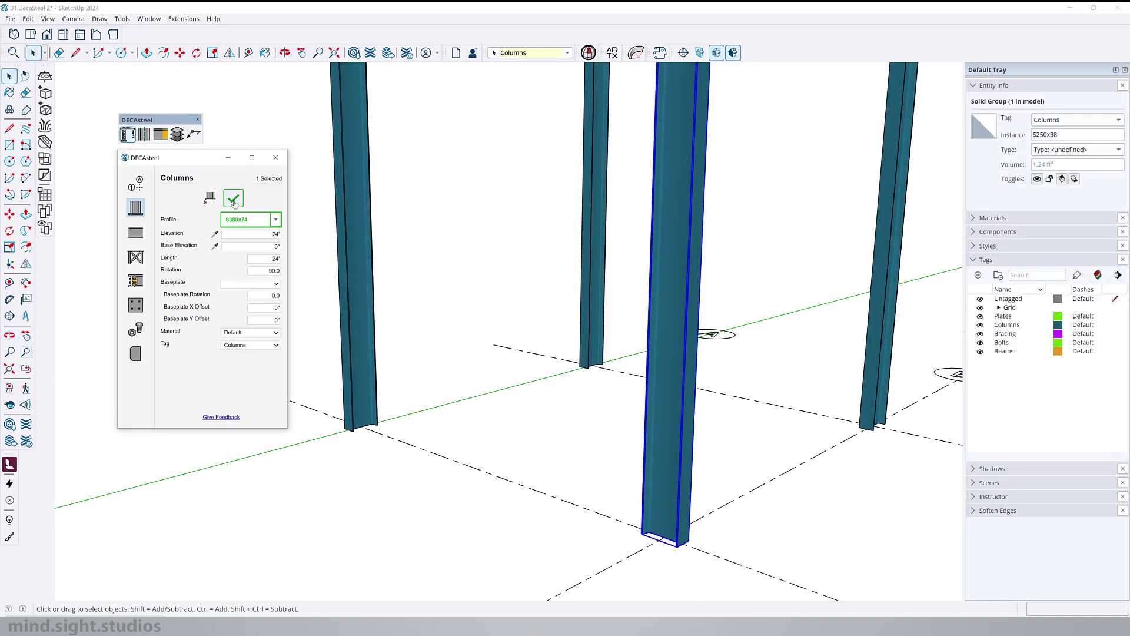
pyautogui.click(276, 247)
pyautogui.click(232, 198)
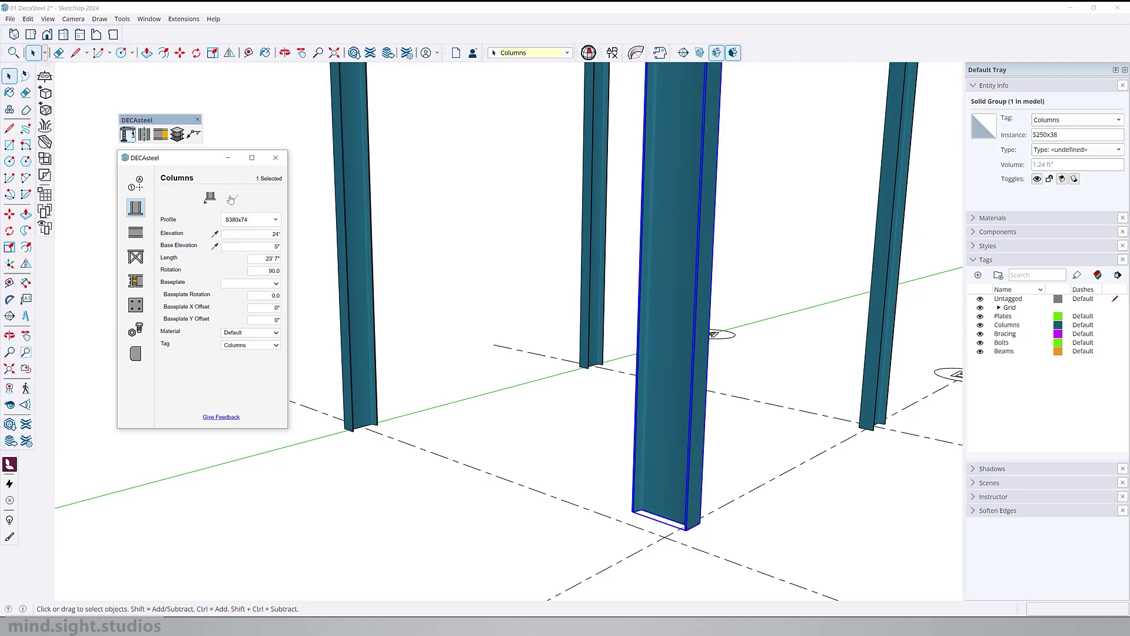
# Step: Copy the DECAsteel properties of the S380x74 column and paste them onto the three neighbouring S250x38 columns
pyautogui.rightClick(662, 229)
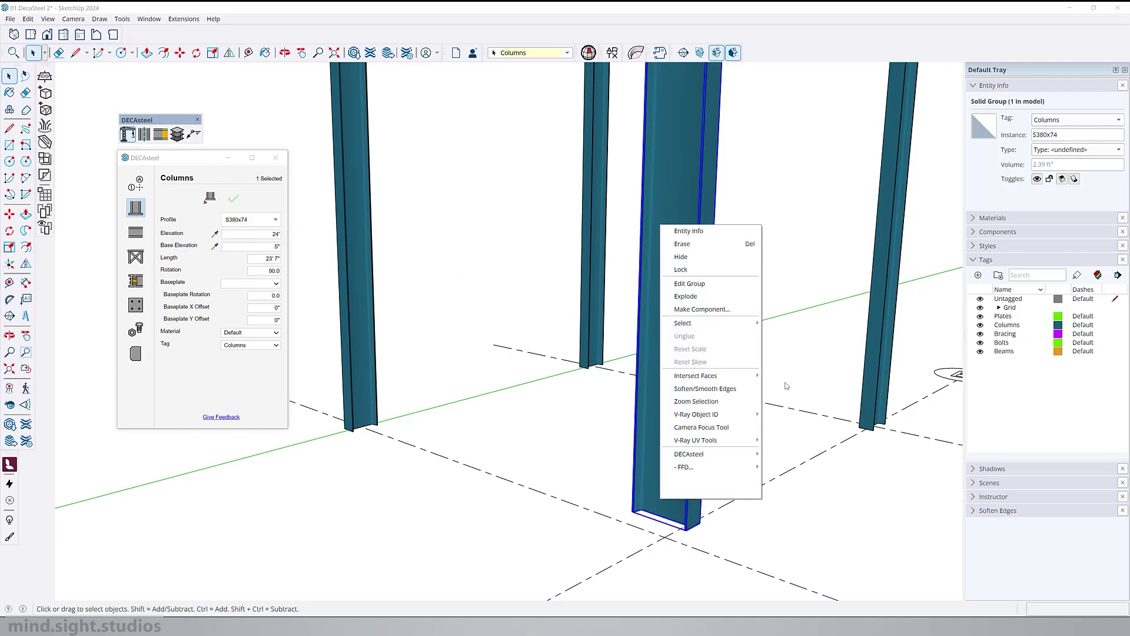
pyautogui.moveTo(735, 454)
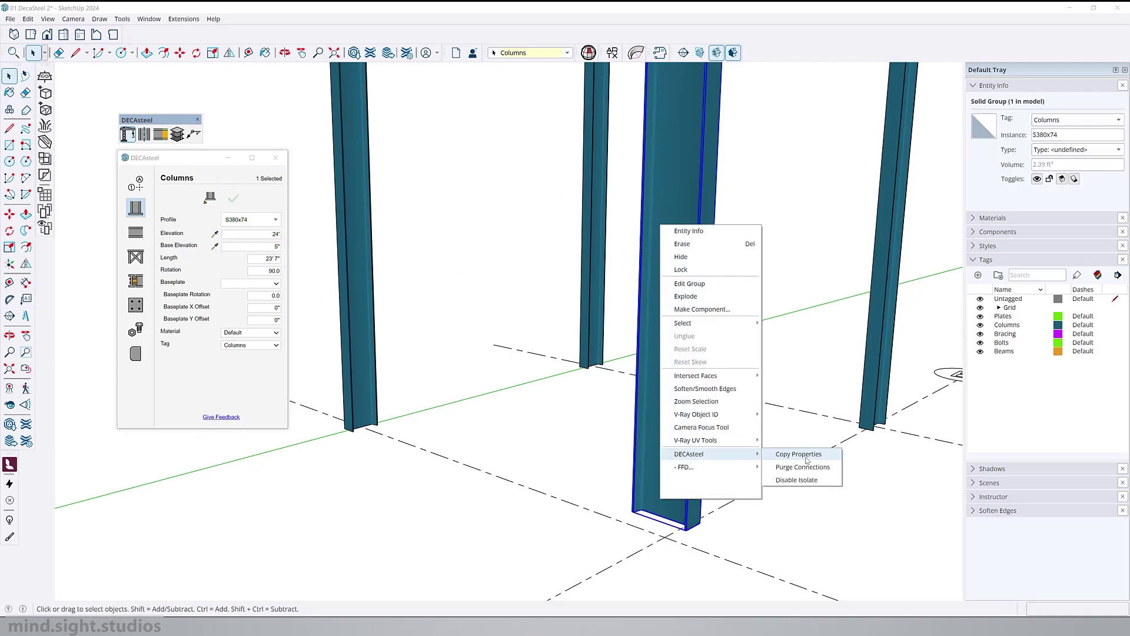
pyautogui.click(798, 454)
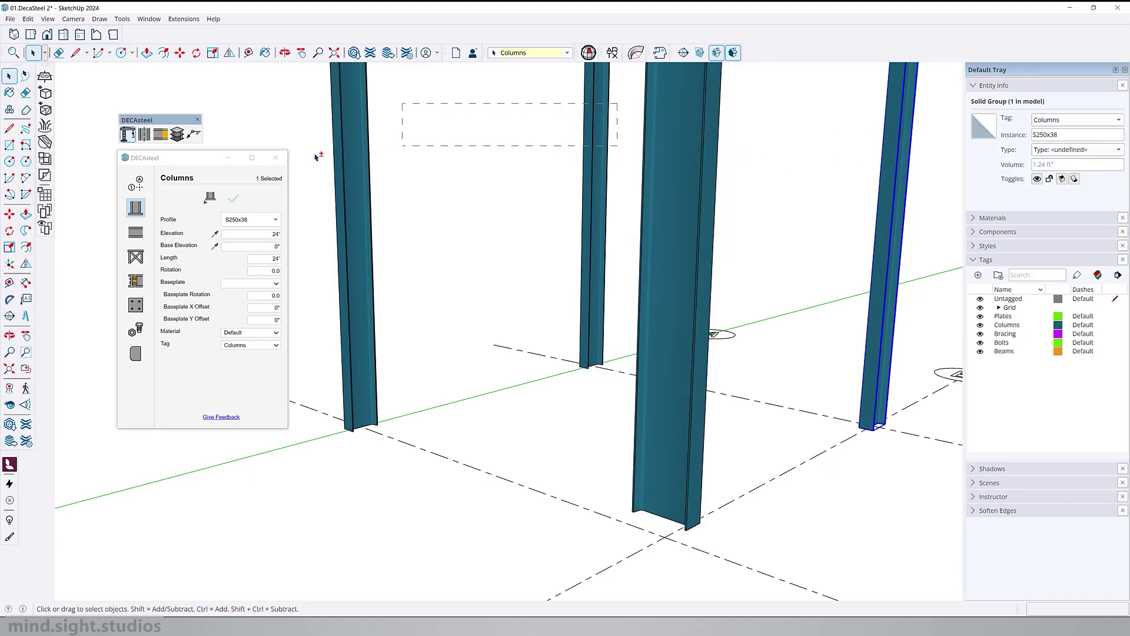
pyautogui.keyDown('shift'); pyautogui.click(344, 155); pyautogui.keyUp('shift')
pyautogui.rightClick(355, 149)
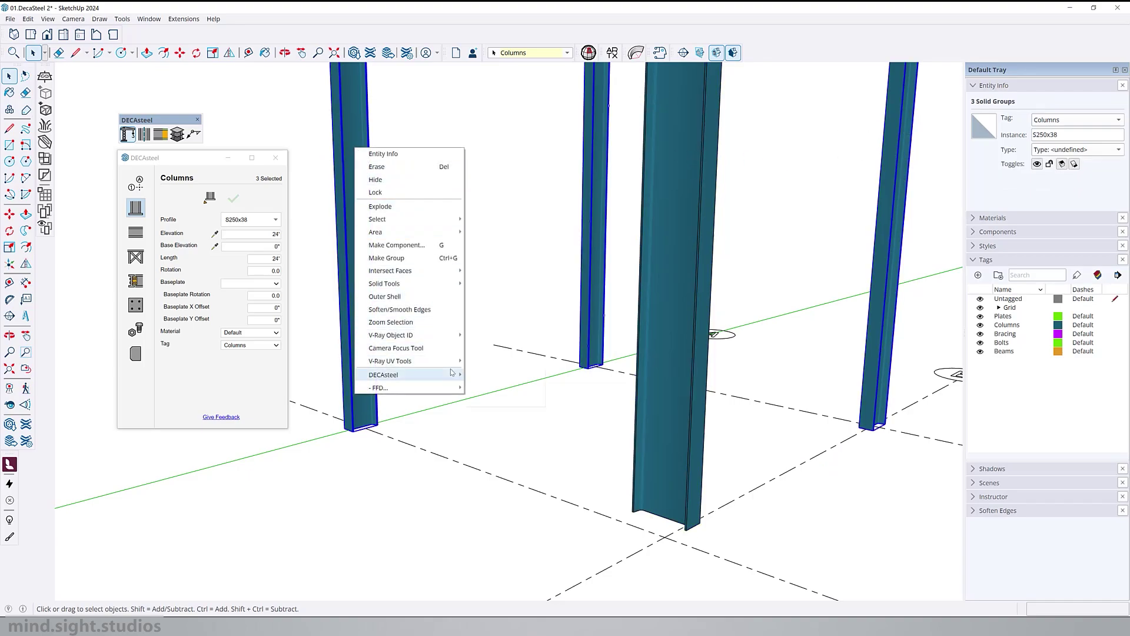
pyautogui.moveTo(452, 372)
pyautogui.click(502, 374)
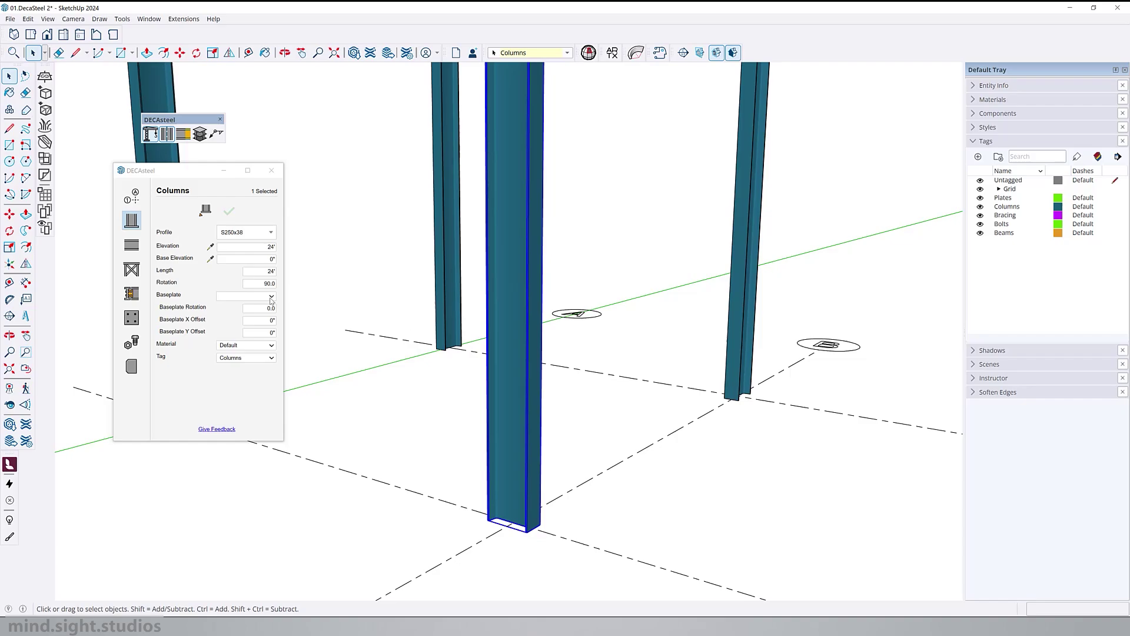
# Step: Select all six columns and apply the BP-4 baseplate to them
pyautogui.scroll(-5, 472, 321)
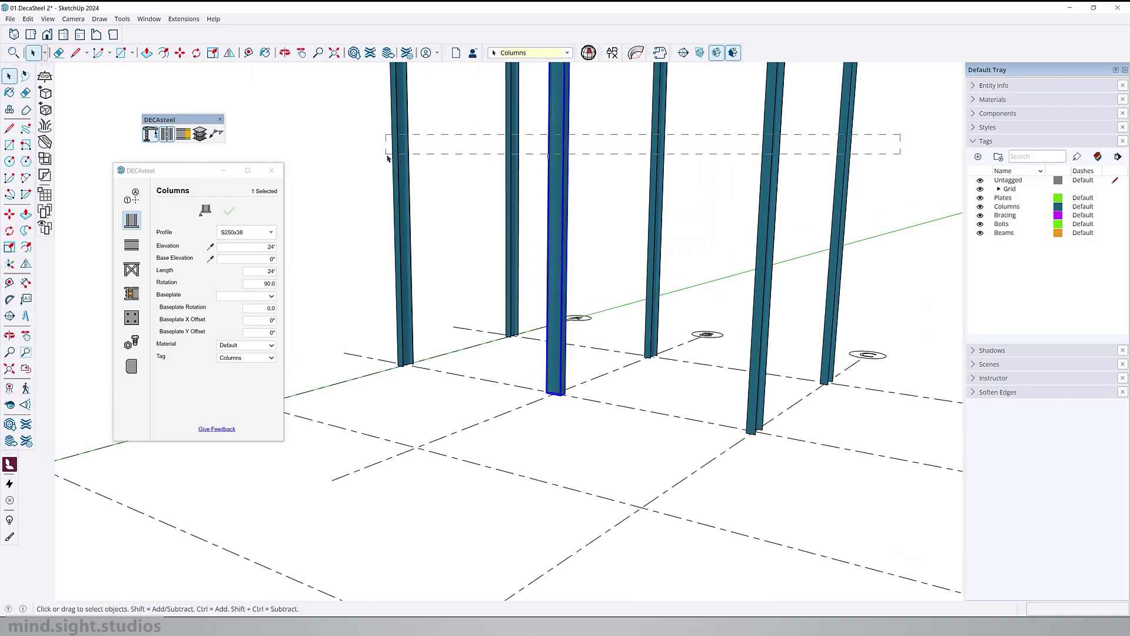
pyautogui.moveTo(388, 158); pyautogui.dragTo(388, 158)
pyautogui.scroll(6, 549, 451)
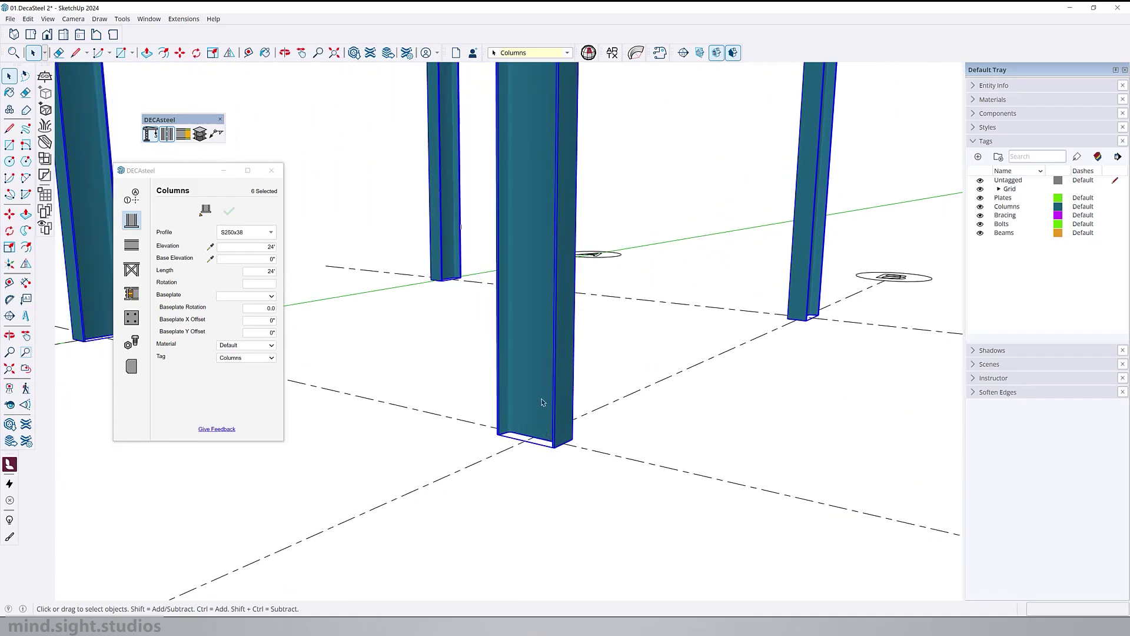
pyautogui.click(270, 297)
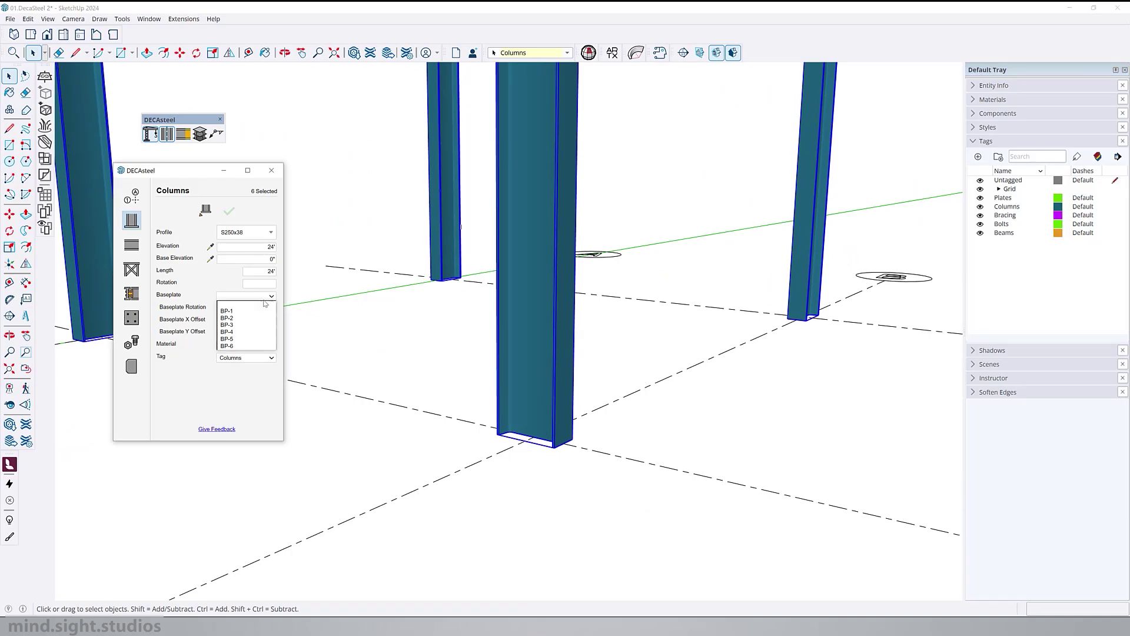
pyautogui.click(246, 333)
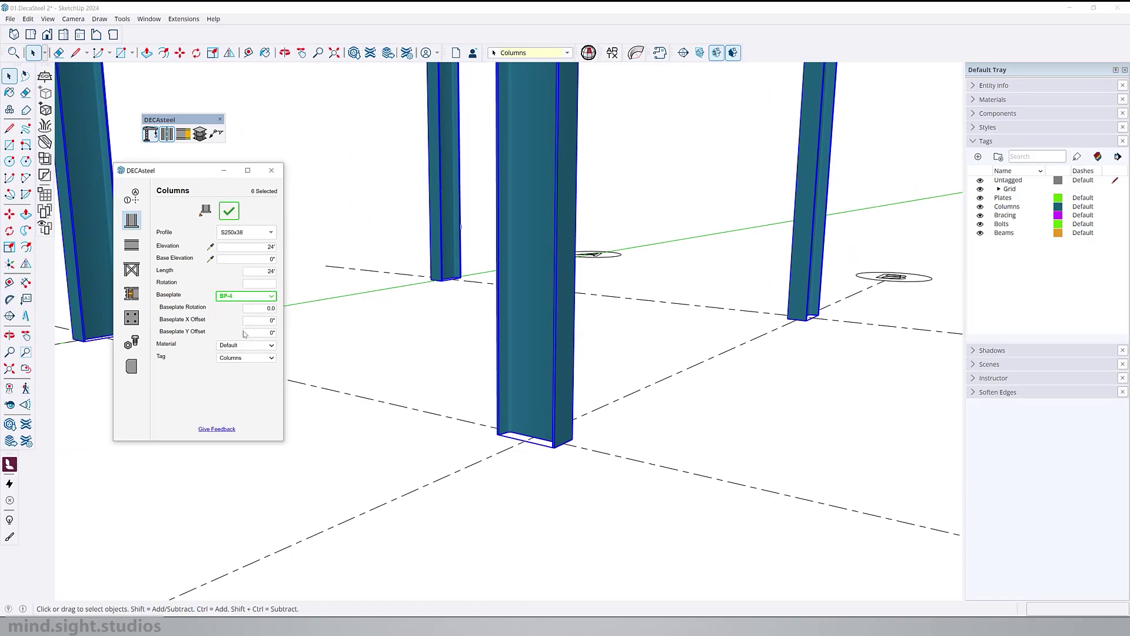
pyautogui.click(231, 213)
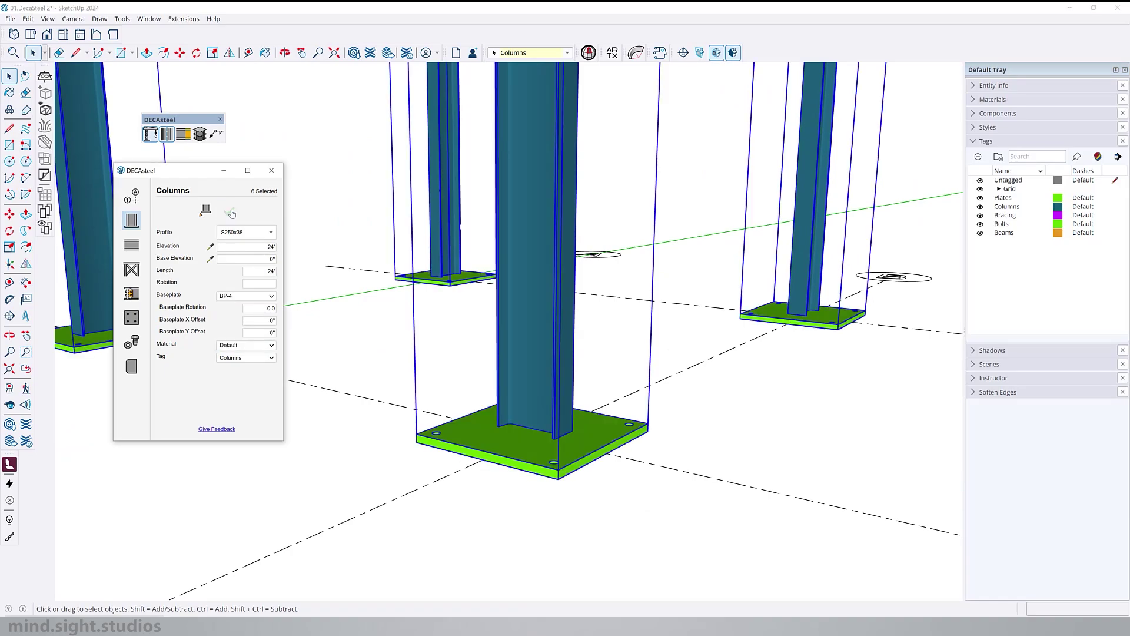
# Step: Set the baseplate rotation of the six selected columns to 45 degrees
pyautogui.scroll(-5, 483, 333)
pyautogui.scroll(5, 450, 361)
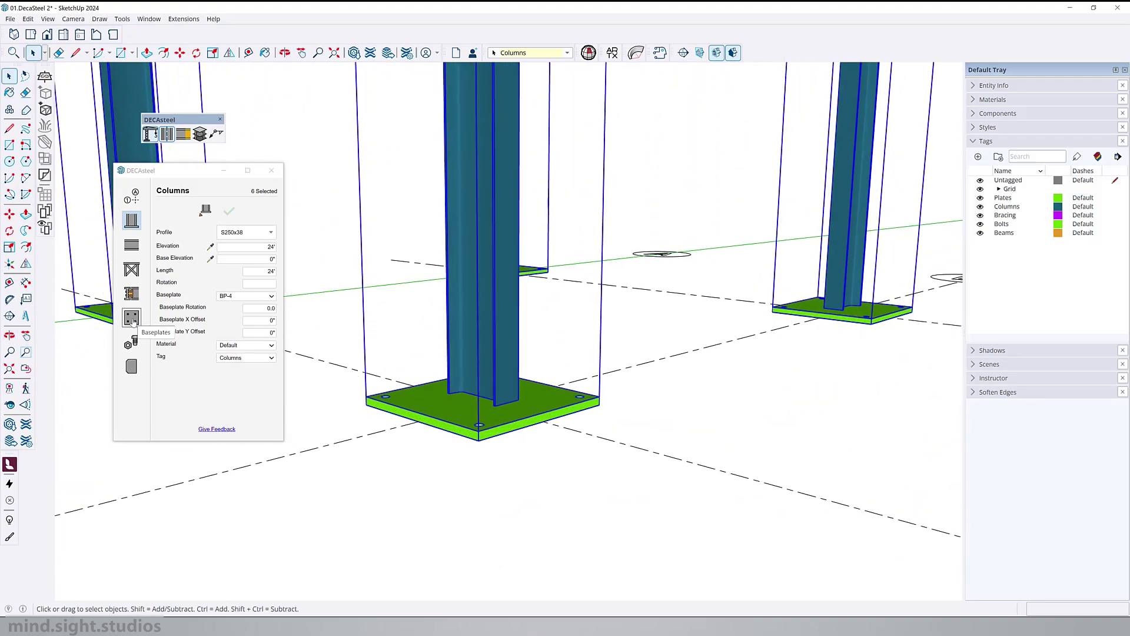
pyautogui.doubleClick(266, 307)
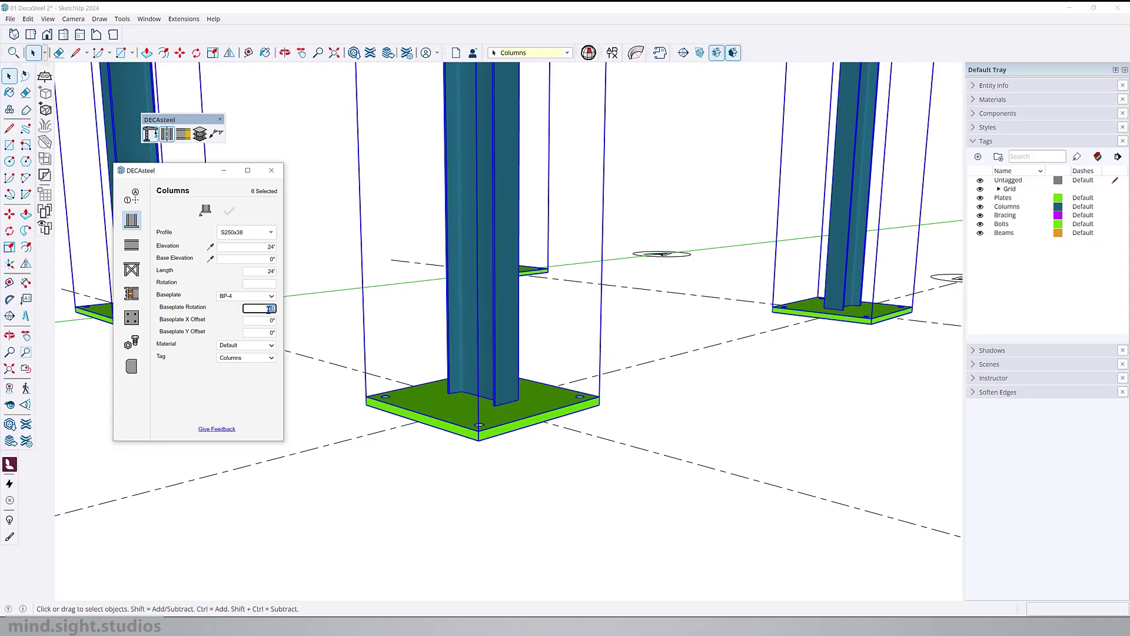
pyautogui.press('Return')
pyautogui.press('Return')
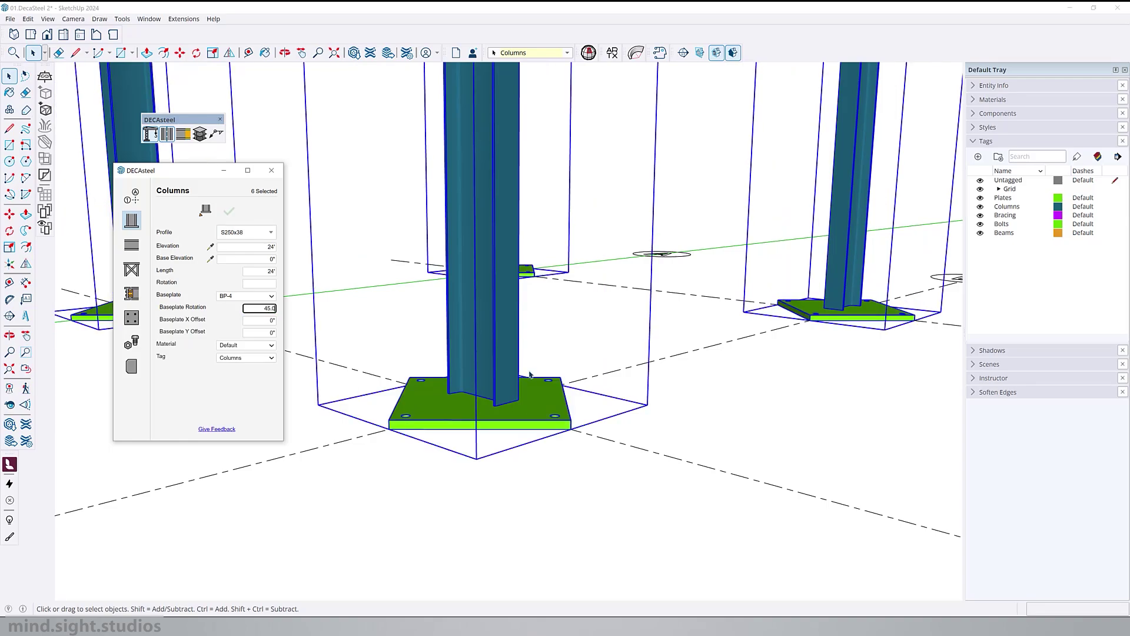
pyautogui.scroll(2, 469, 404)
pyautogui.moveTo(469, 404); pyautogui.dragTo(564, 497, button='middle')
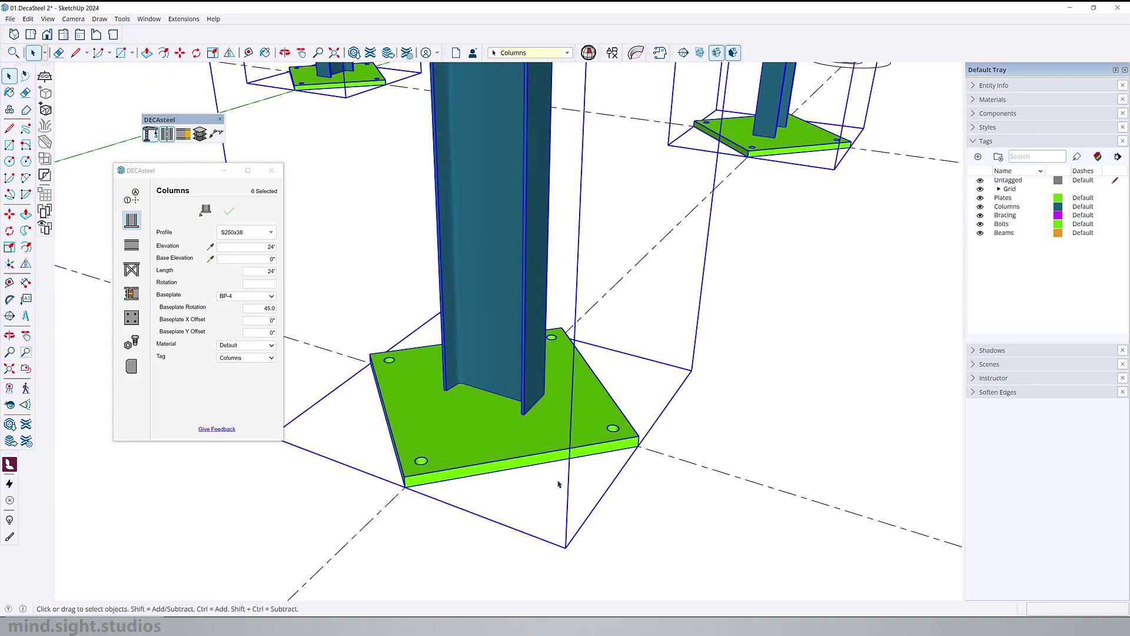
# Step: Undo the baseplate rotation, and set the six columns' baseplate rotation to 0 and baseplate X offset to 6
pyautogui.hotkey('ctrl', 'z')
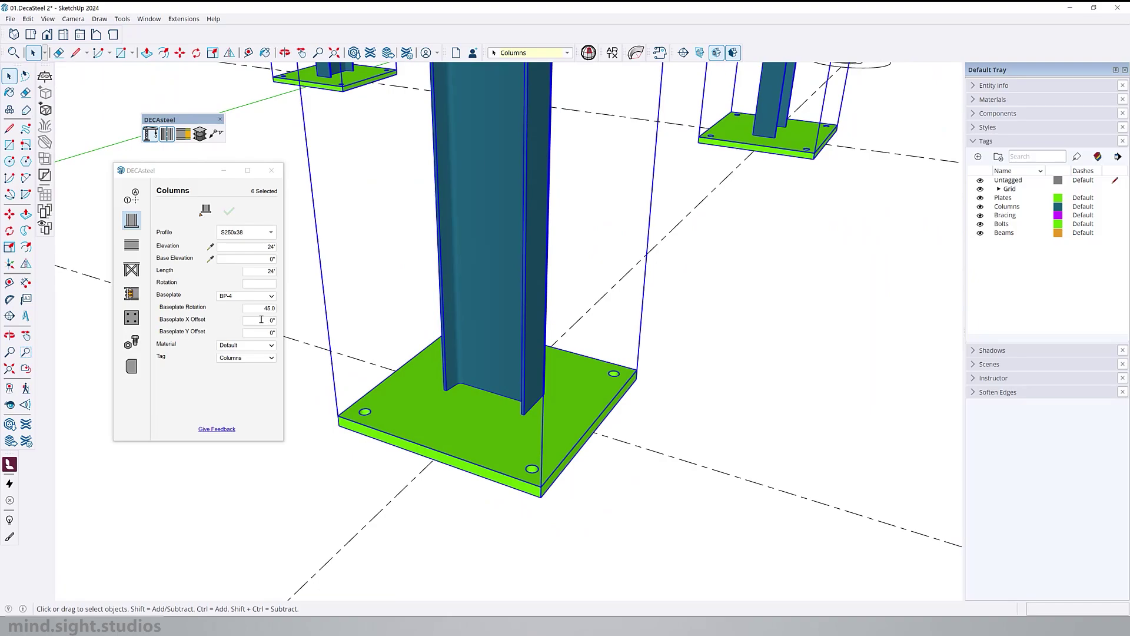
pyautogui.click(263, 308)
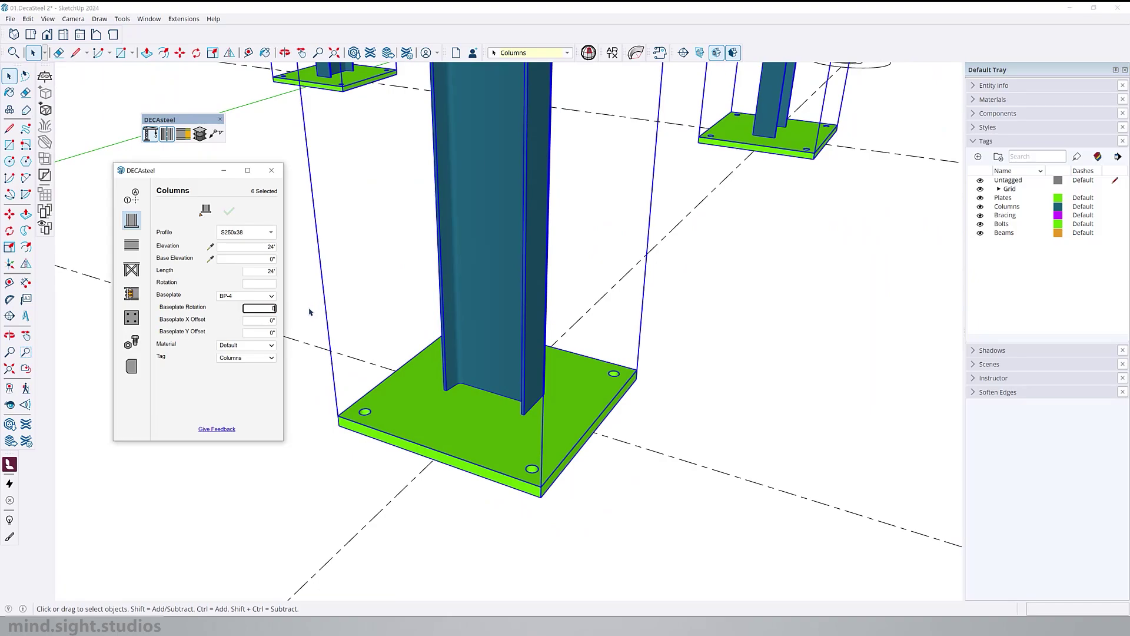
pyautogui.press('Tab')
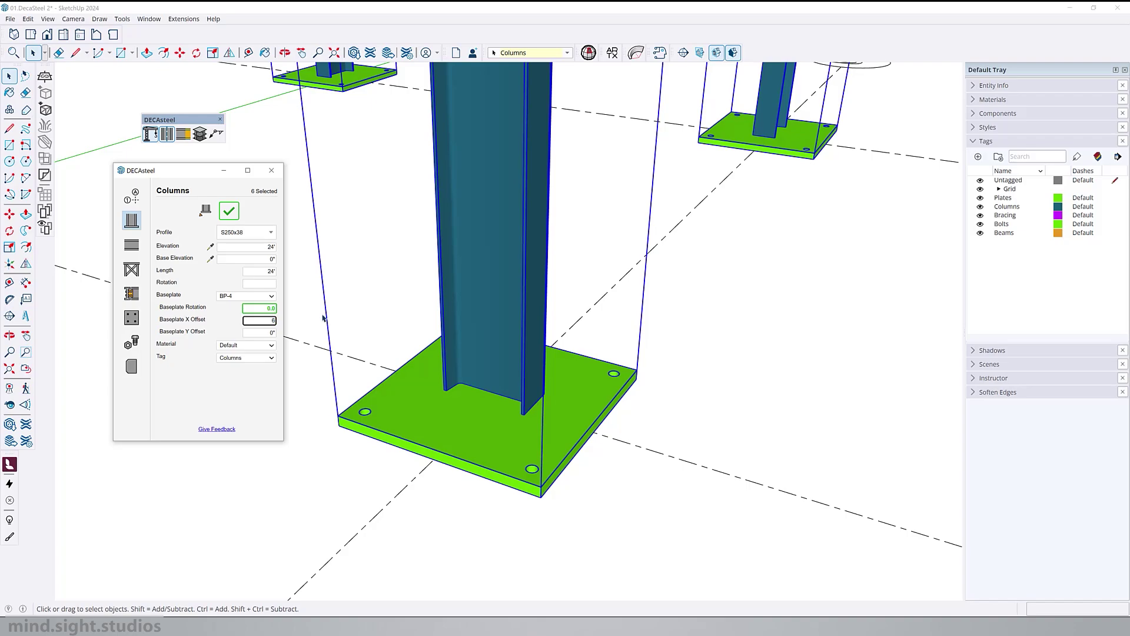
pyautogui.press('Return')
pyautogui.press('Return')
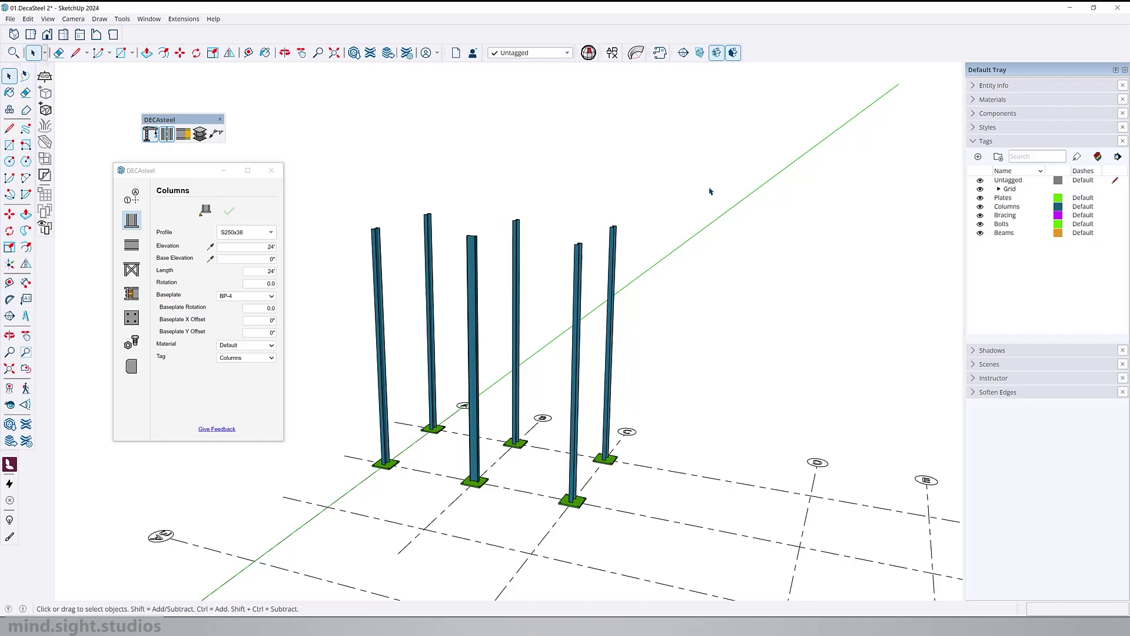
# Step: Select all six columns and use the Extend Tool to shorten them by 9' from their top ends
pyautogui.moveTo(362, 259); pyautogui.dragTo(364, 259)
pyautogui.scroll(5, 376, 262)
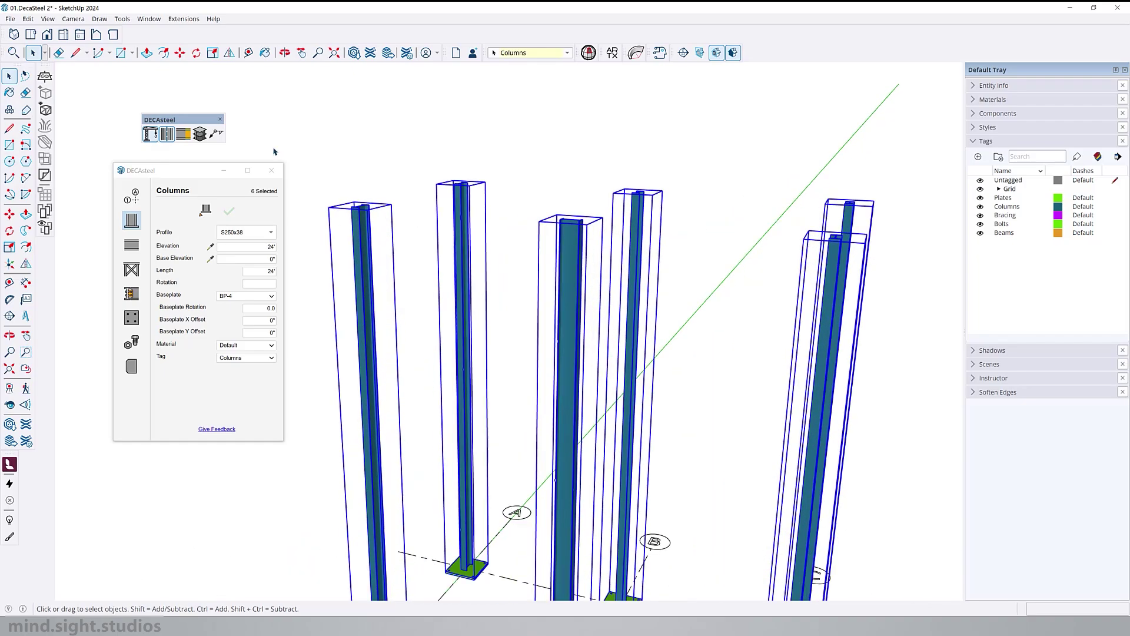
pyautogui.click(185, 134)
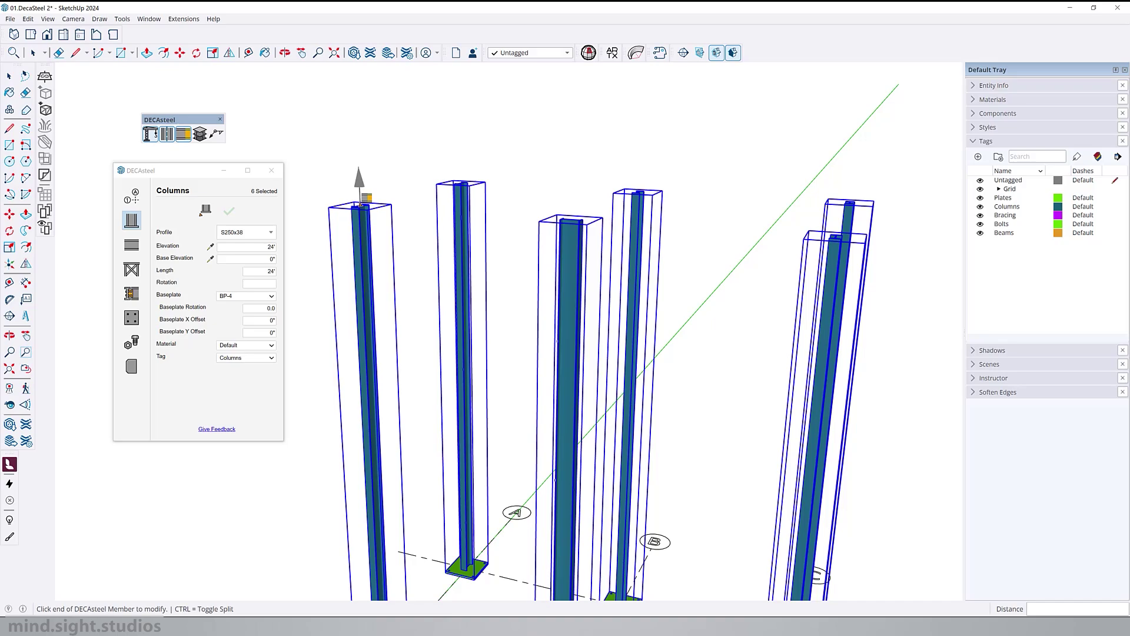
pyautogui.click(360, 204)
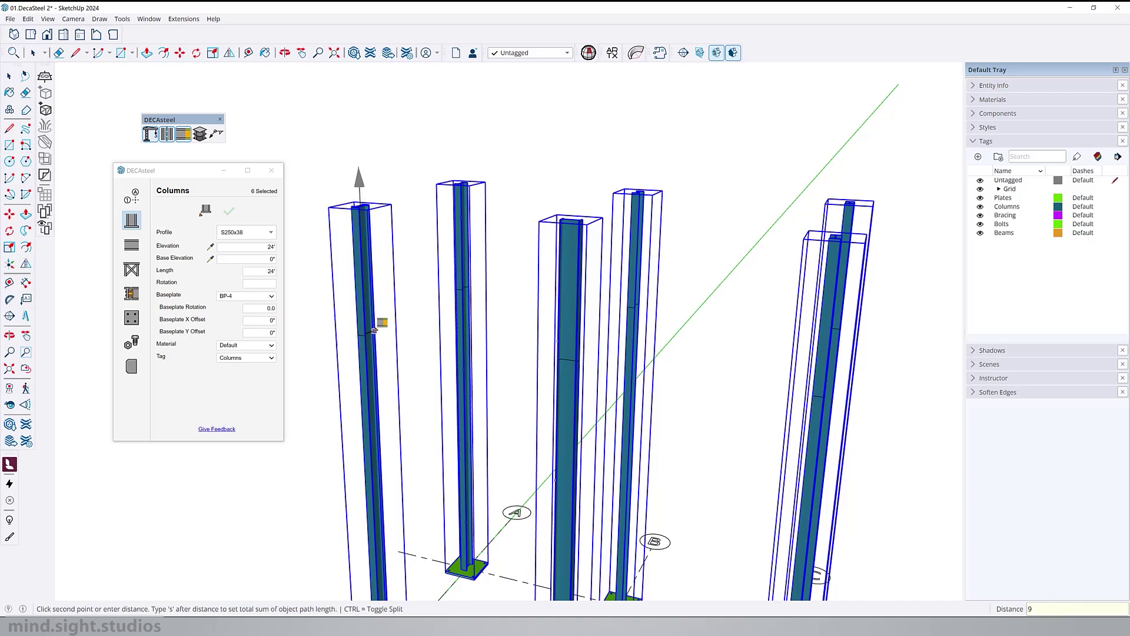
pyautogui.write('9')
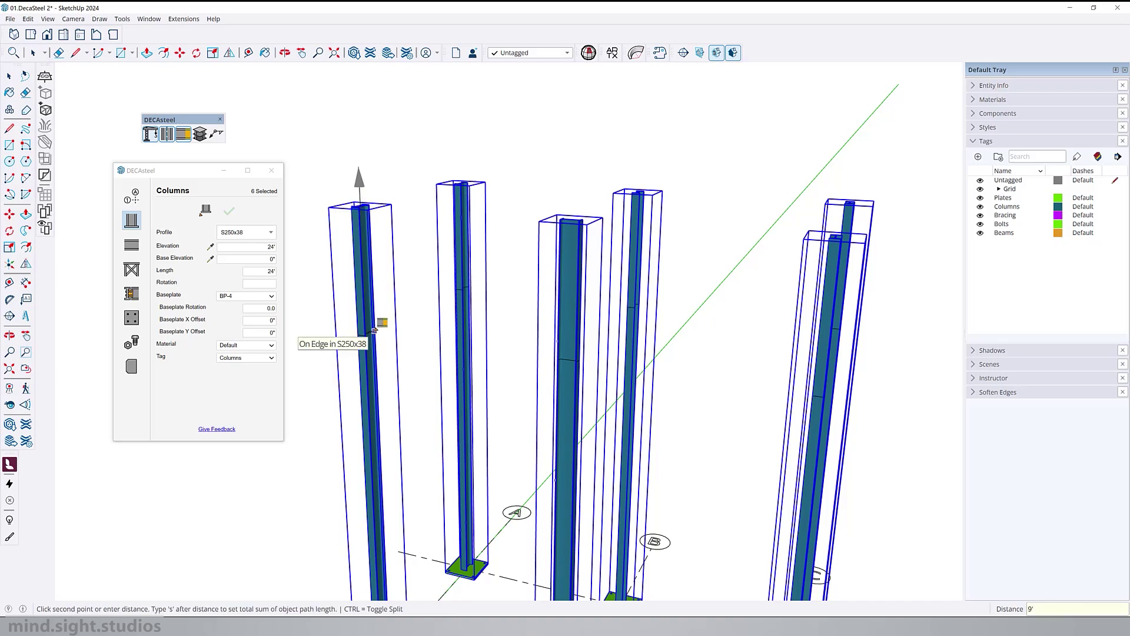
pyautogui.press('Return')
pyautogui.moveTo(468, 474); pyautogui.dragTo(447, 309, button='middle')
pyautogui.press('space')
pyautogui.click(554, 294)
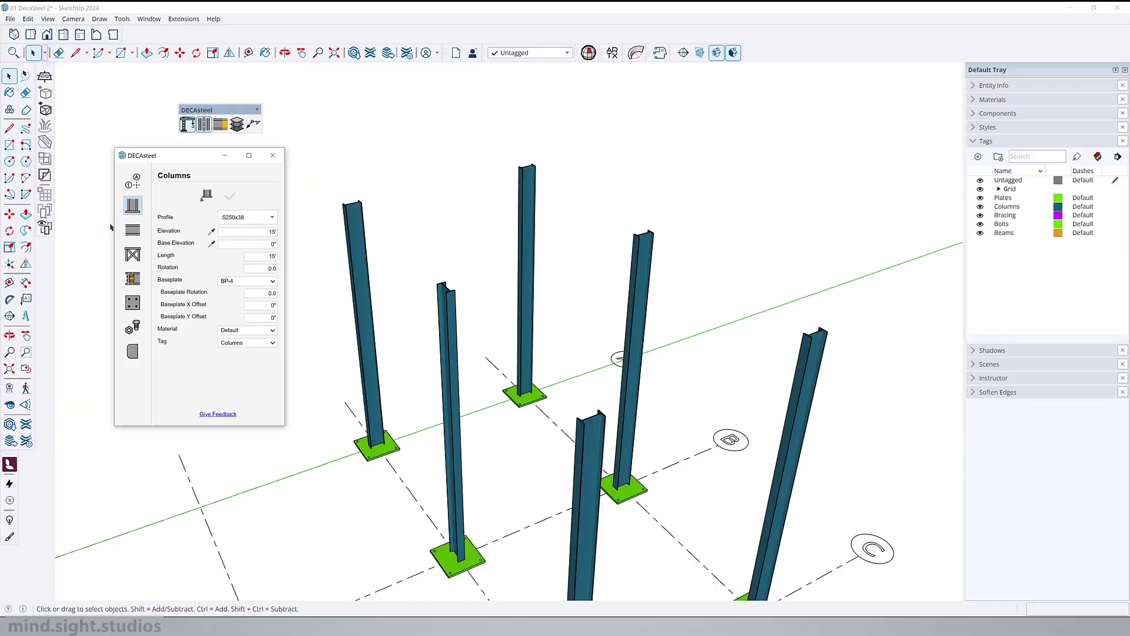
# Step: Set up a new beam with the W200x59 profile and start placing it
pyautogui.click(138, 233)
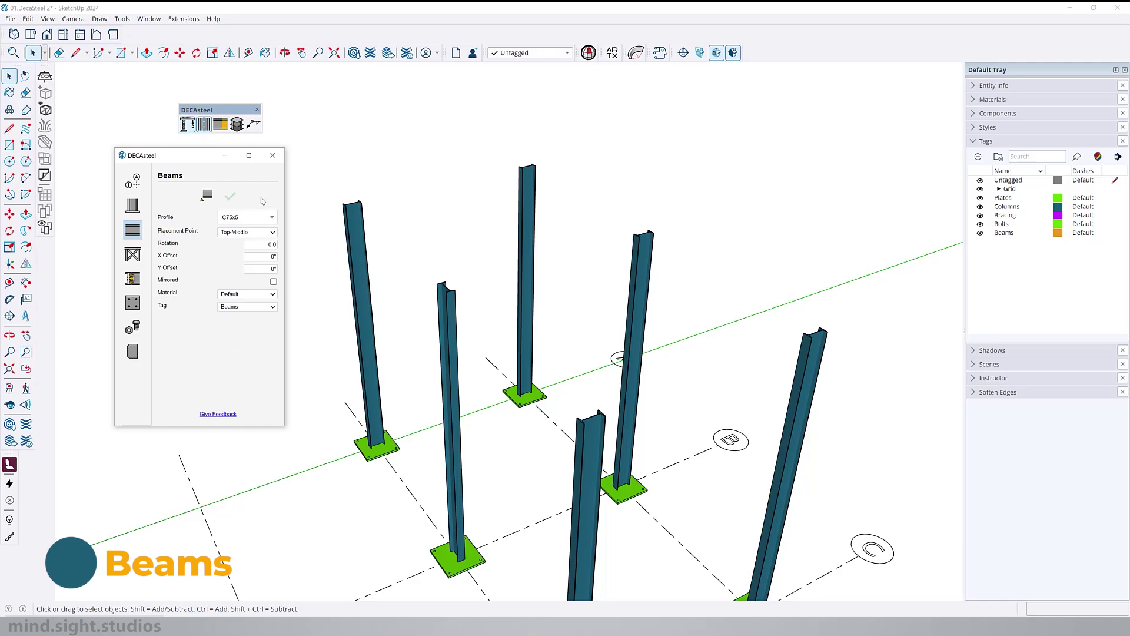
pyautogui.click(272, 217)
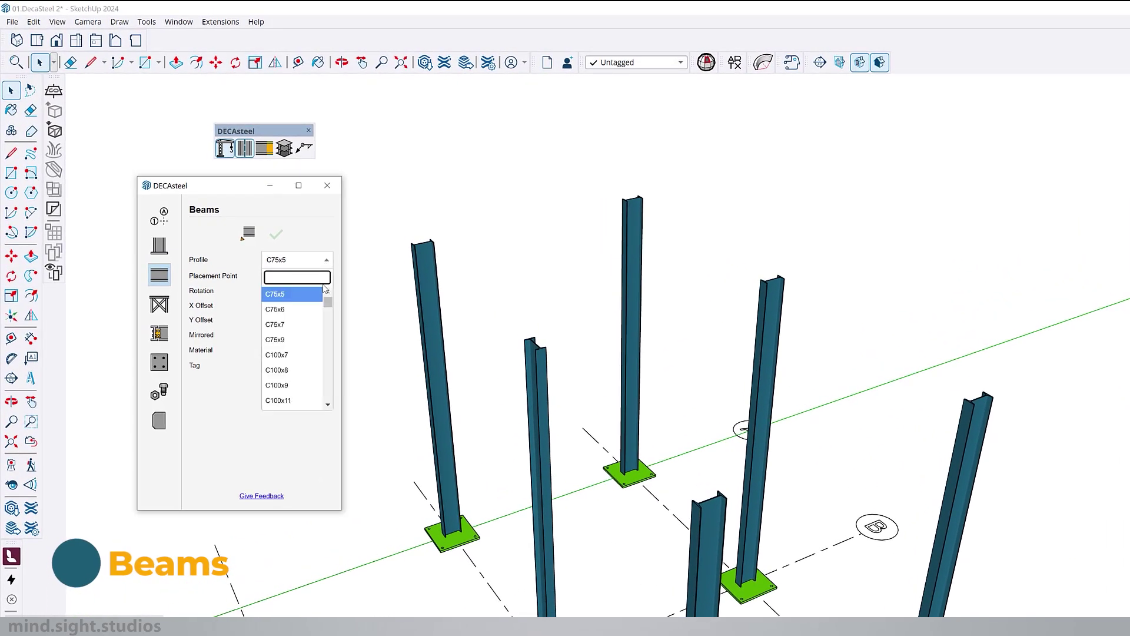
pyautogui.write('w200')
pyautogui.scroll(-3, 305, 371)
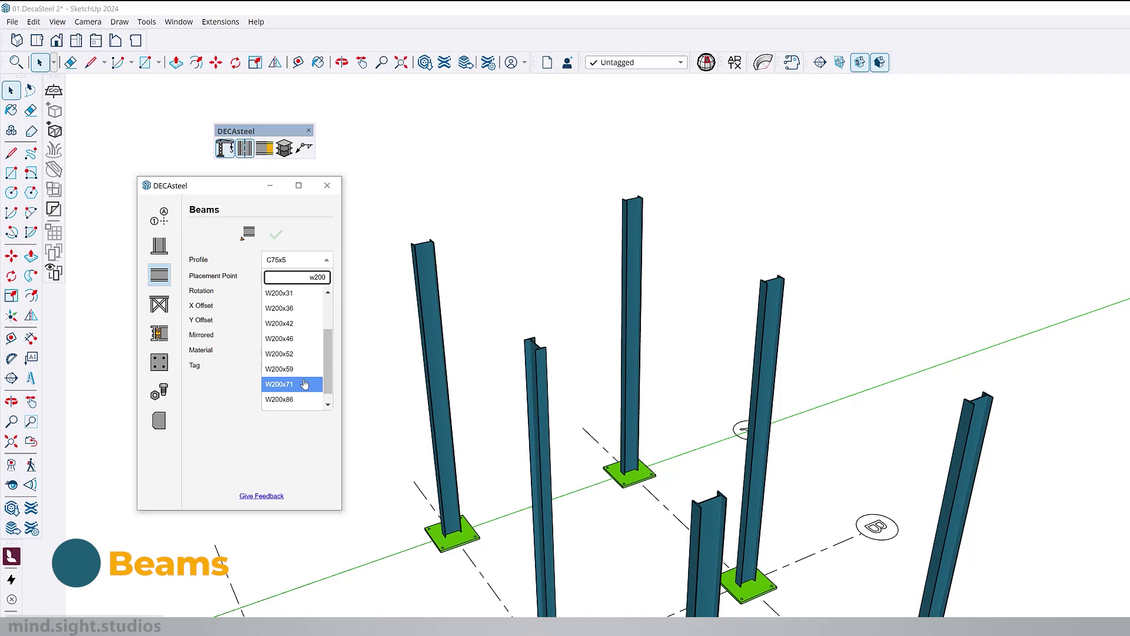
pyautogui.click(298, 371)
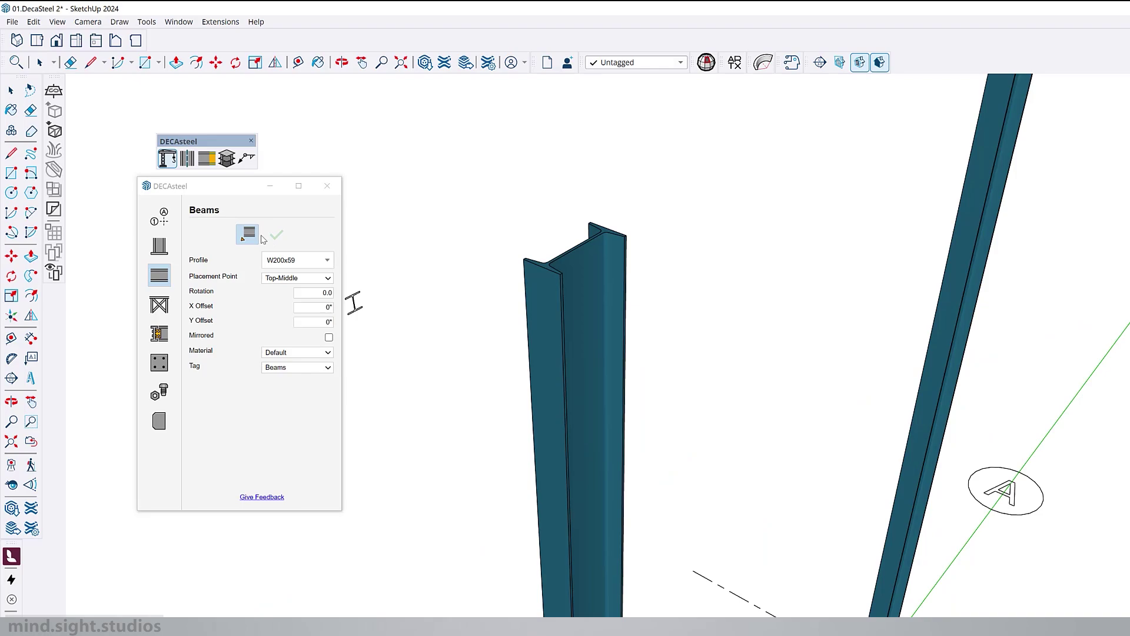
pyautogui.click(248, 233)
# Step: Preview the beam profile at the midpoints on top of the S250x38 column and cycle its axis lock, ending on the green axis
pyautogui.scroll(3, 605, 245)
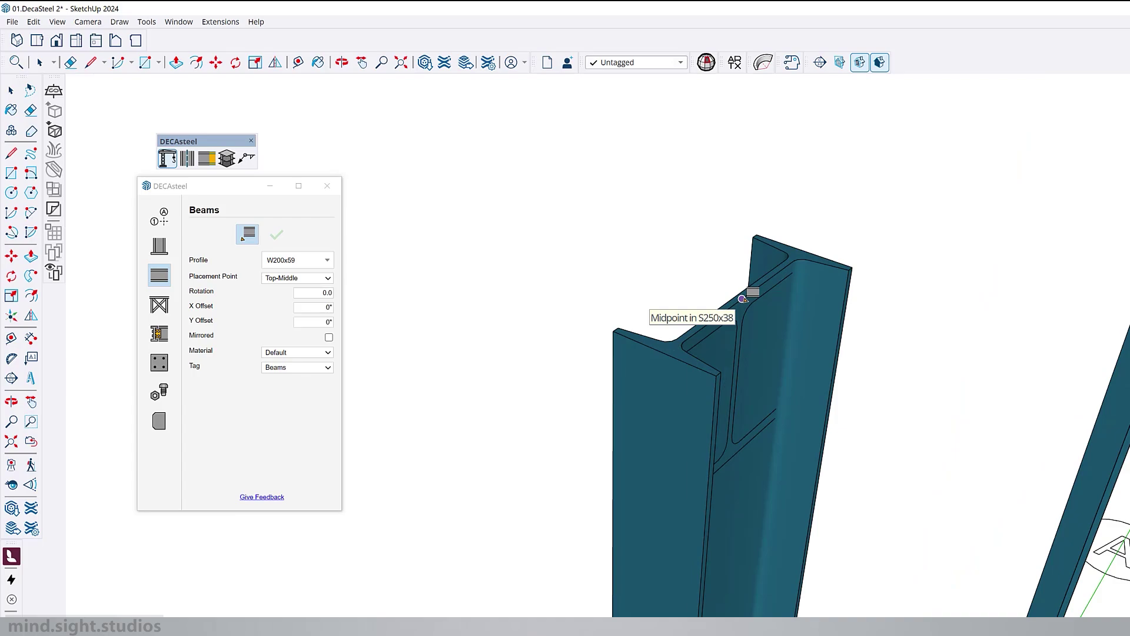
pyautogui.click(743, 299)
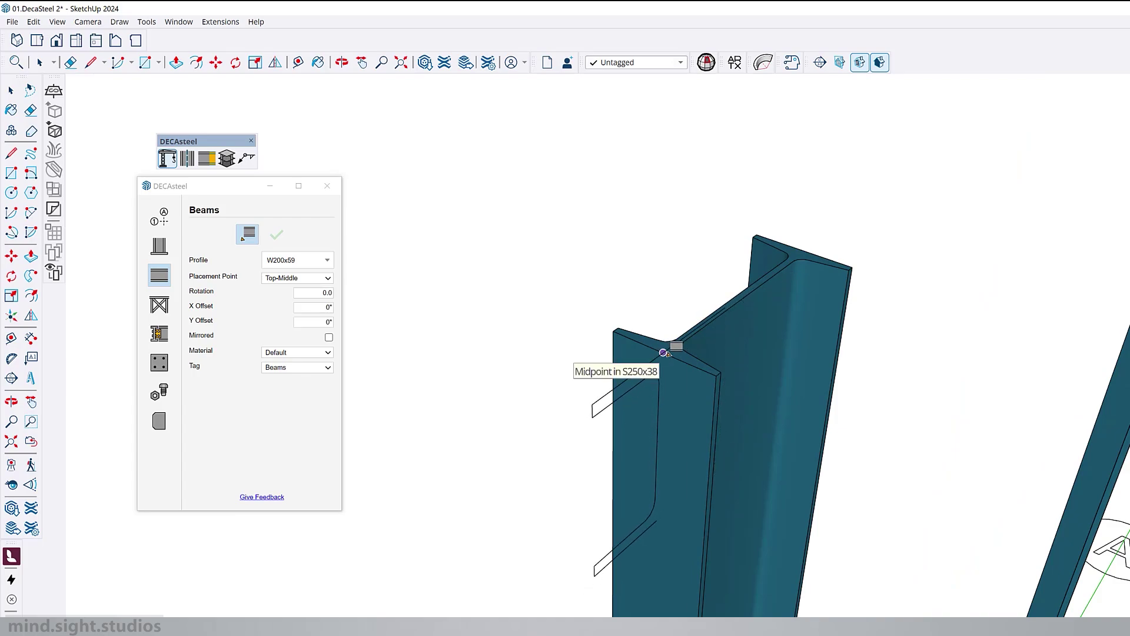
pyautogui.press('Up')
pyautogui.press('Right')
pyautogui.press('Left')
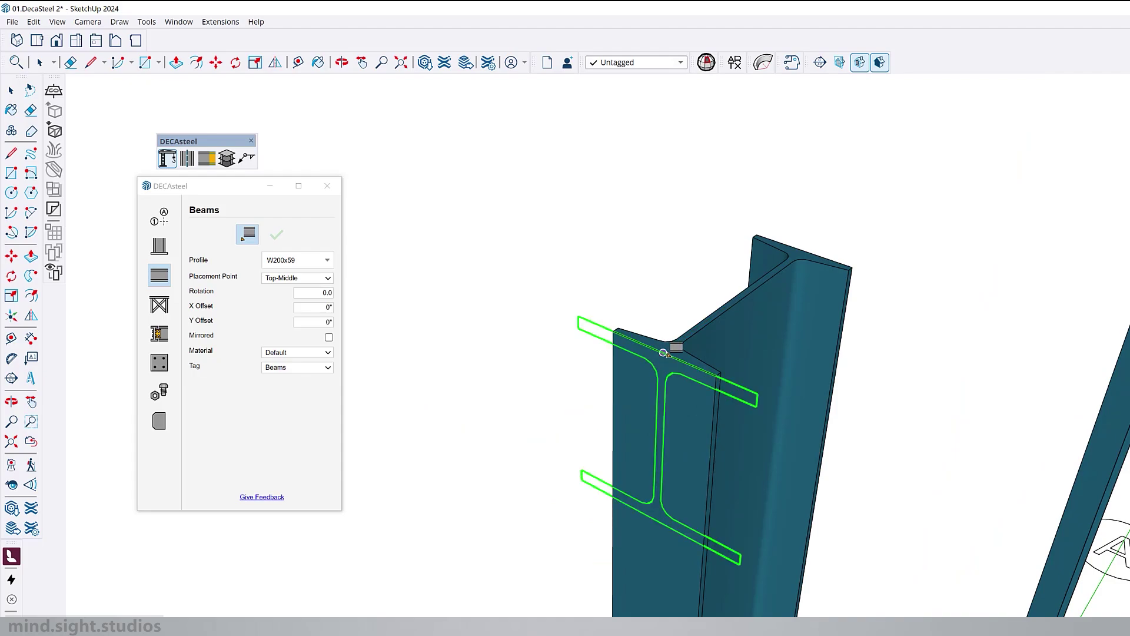
# Step: Try the beam's Top-Right, Center-Left and another placement point, and return it to Top-Middle
pyautogui.click(324, 279)
pyautogui.click(316, 307)
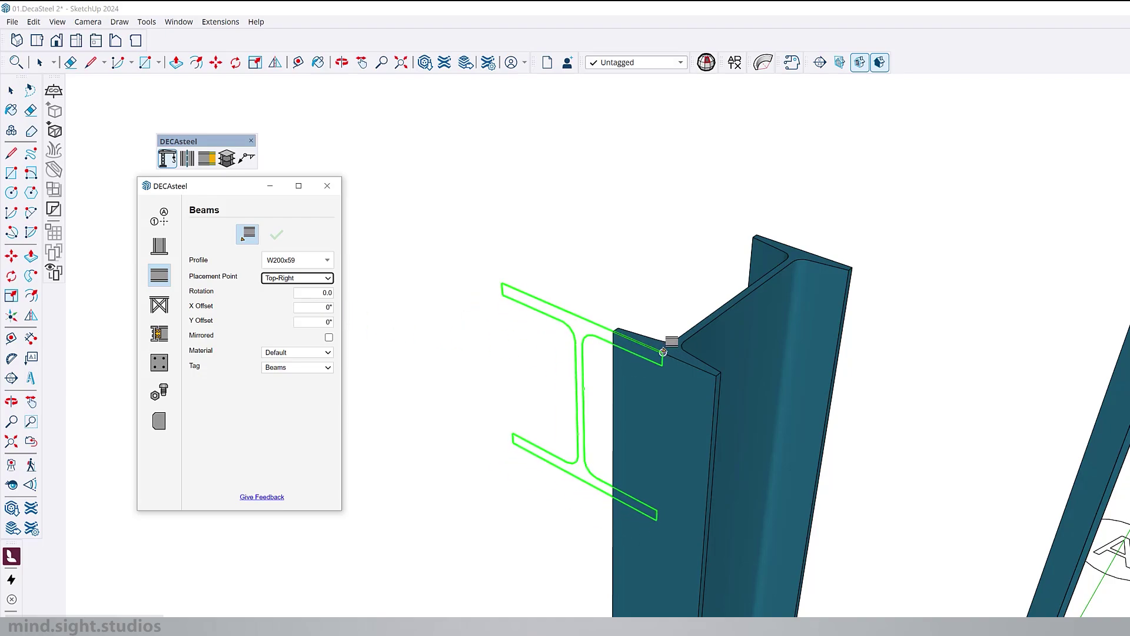
pyautogui.click(321, 282)
pyautogui.click(304, 314)
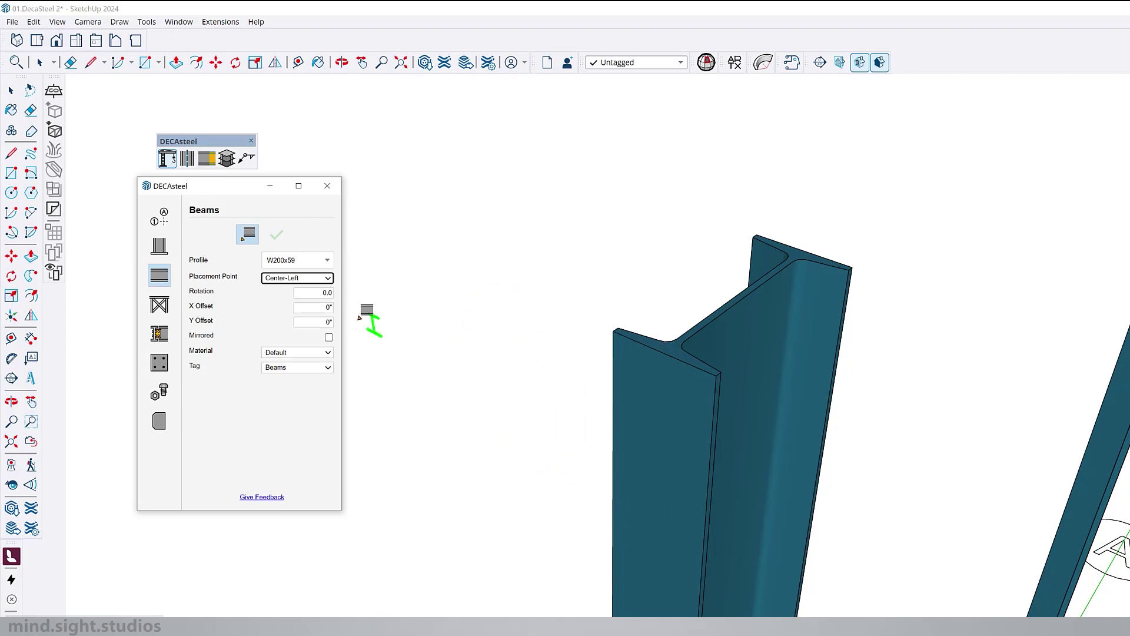
pyautogui.click(306, 278)
pyautogui.click(305, 321)
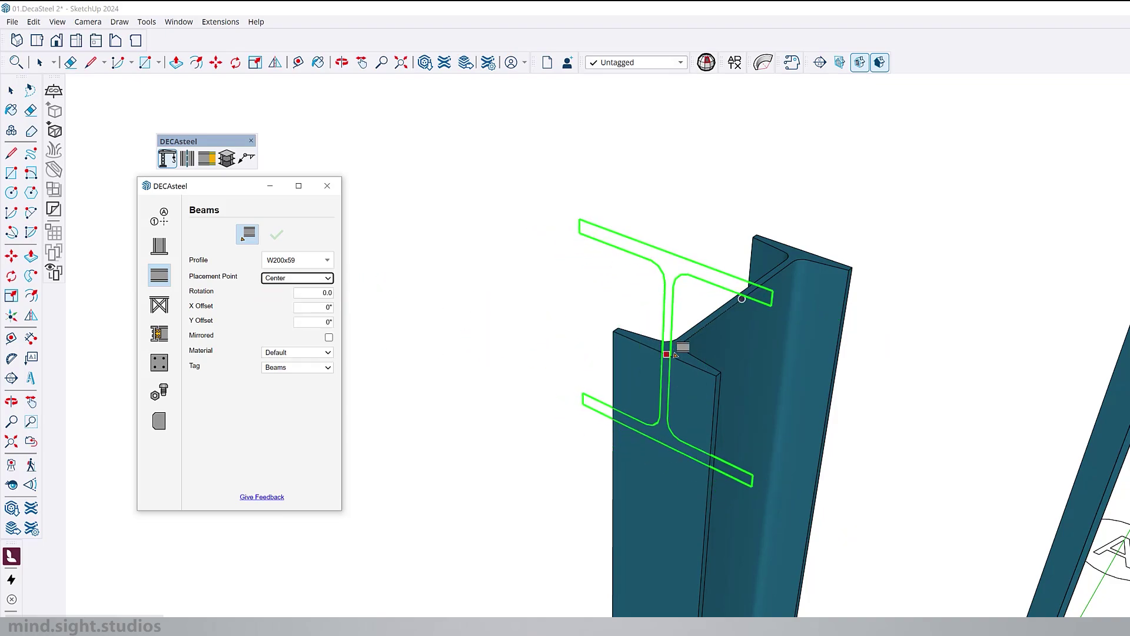
pyautogui.click(306, 278)
pyautogui.click(306, 299)
# Step: Try beam rotations of 45 and 90 degrees on the preview and reset the rotation to 0
pyautogui.click(326, 292)
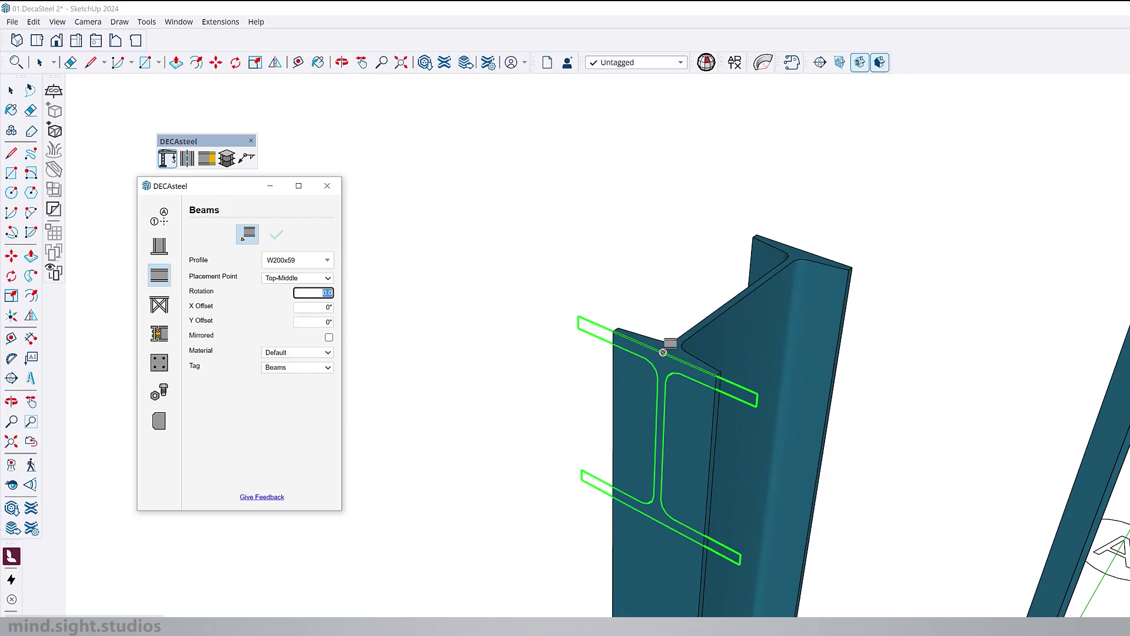
pyautogui.write('45')
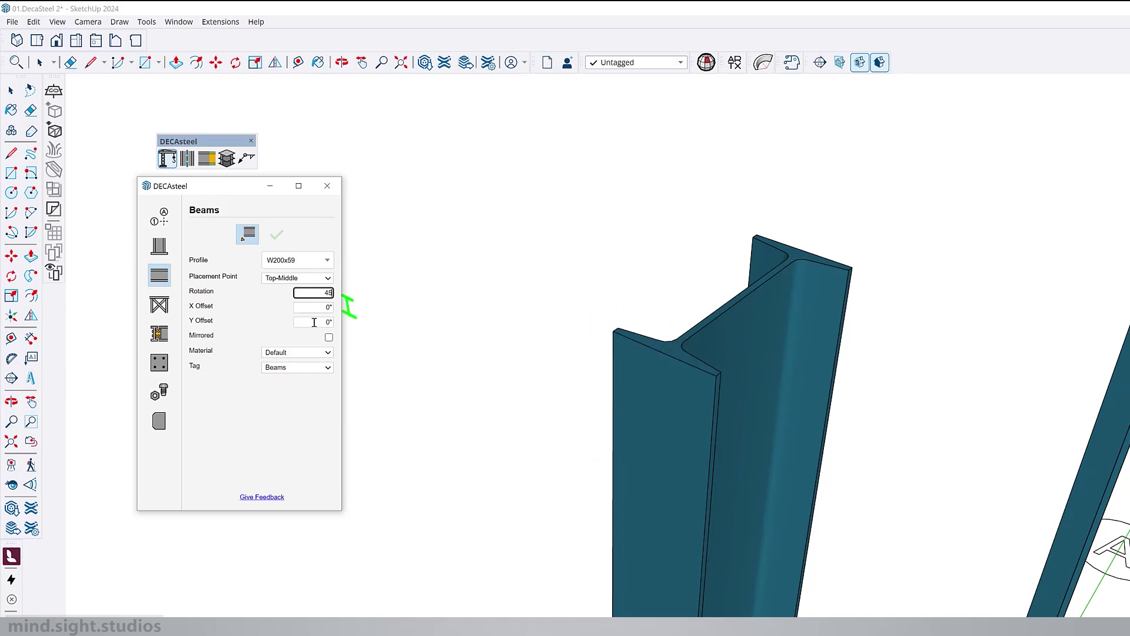
pyautogui.press('Tab')
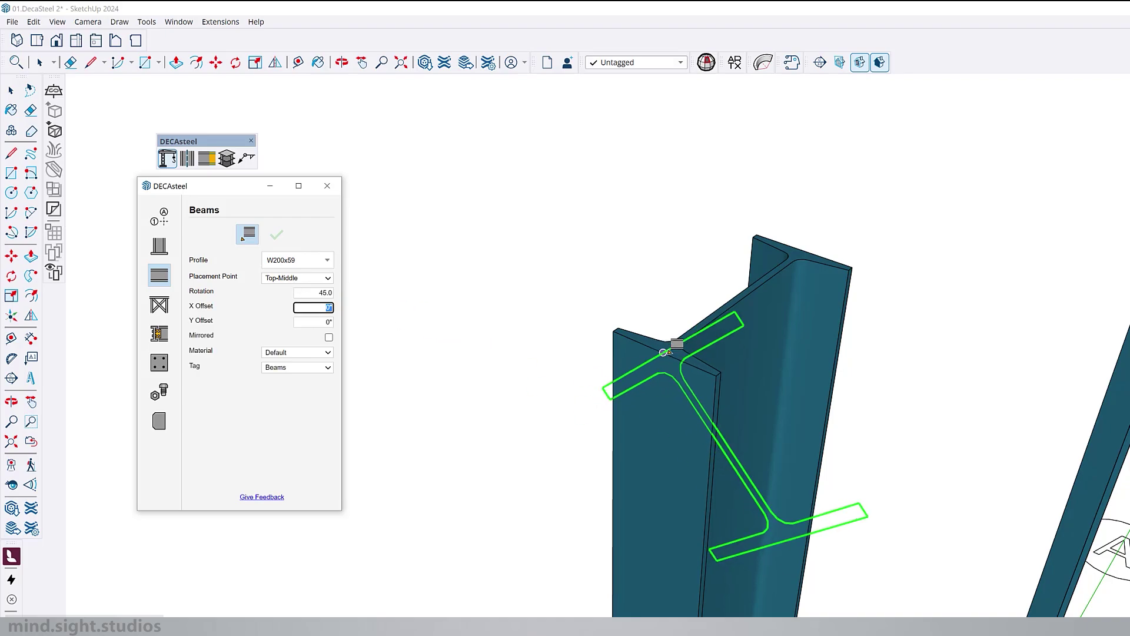
pyautogui.hotkey('shift', 'Tab')
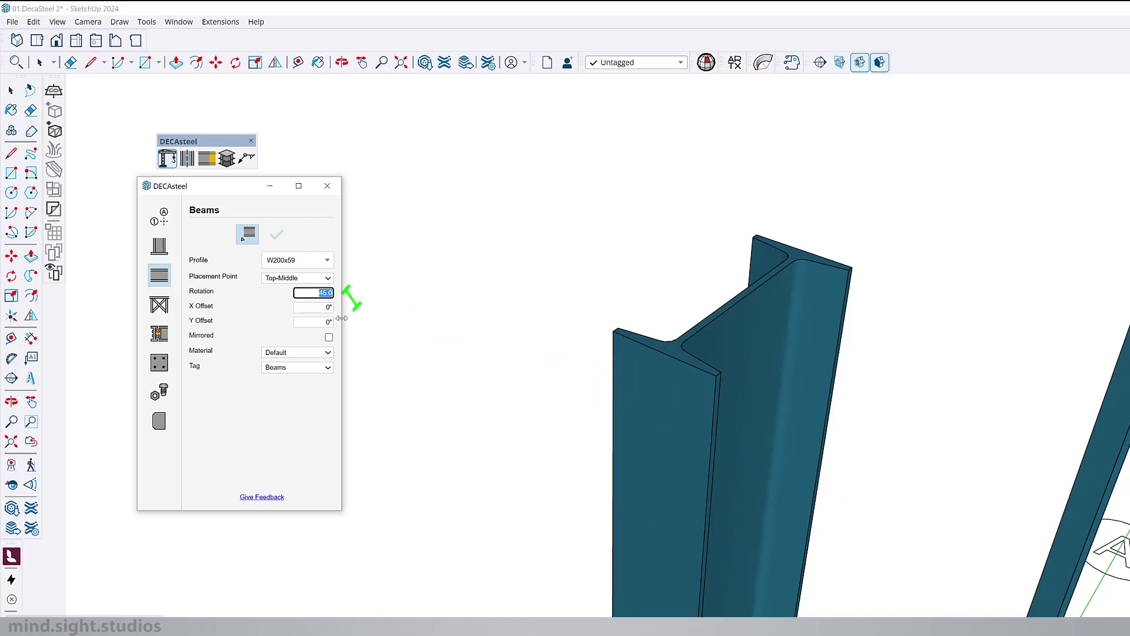
pyautogui.write('90')
pyautogui.press('Return')
pyautogui.moveTo(312, 292); pyautogui.dragTo(333, 292)
pyautogui.write('0')
pyautogui.press('Return')
# Step: Try a 2" X offset and a -6" Y offset on the beam preview, and reset both offsets to 0
pyautogui.doubleClick(325, 308)
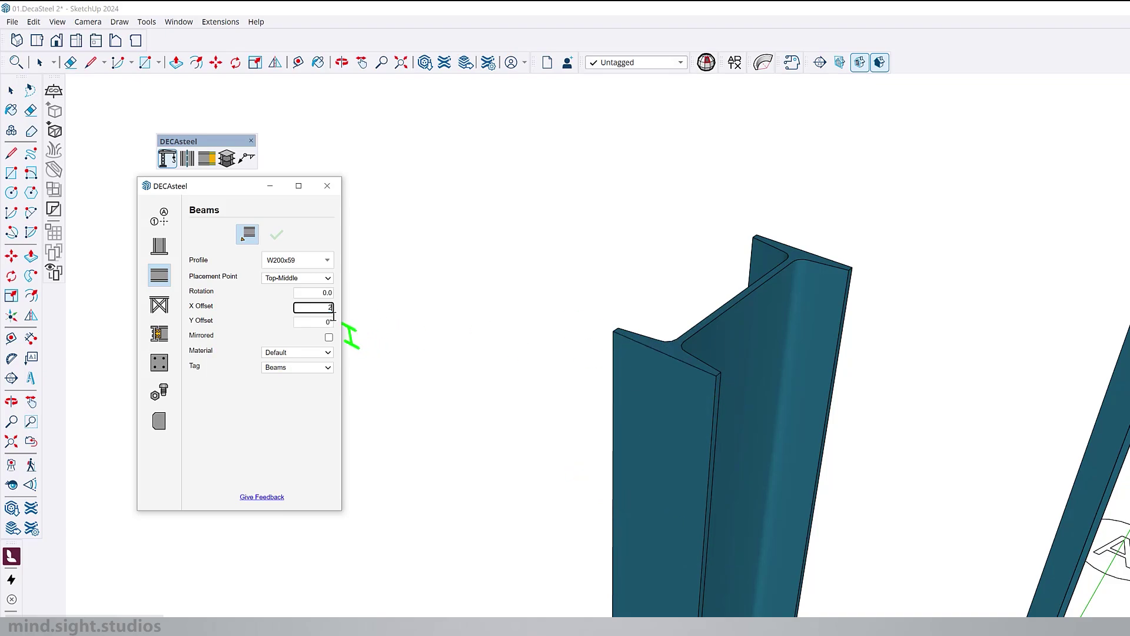
pyautogui.press('Return')
pyautogui.doubleClick(315, 322)
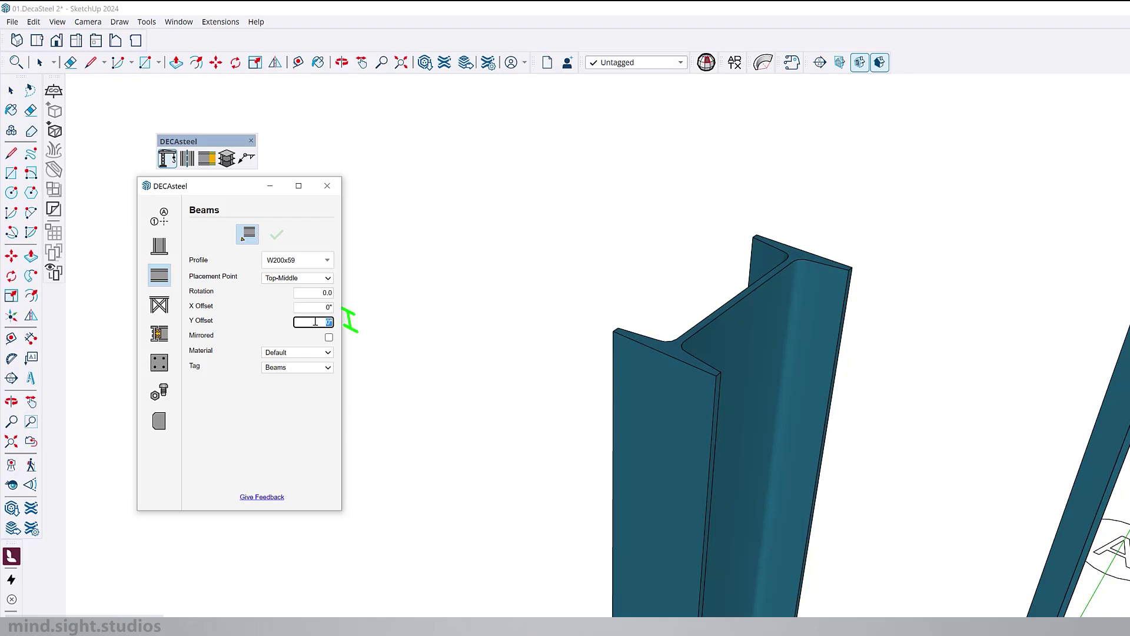
pyautogui.write('2')
pyautogui.press('BackSpace')
pyautogui.write('--6"')
pyautogui.moveTo(315, 323); pyautogui.dragTo(378, 319)
pyautogui.write('0"')
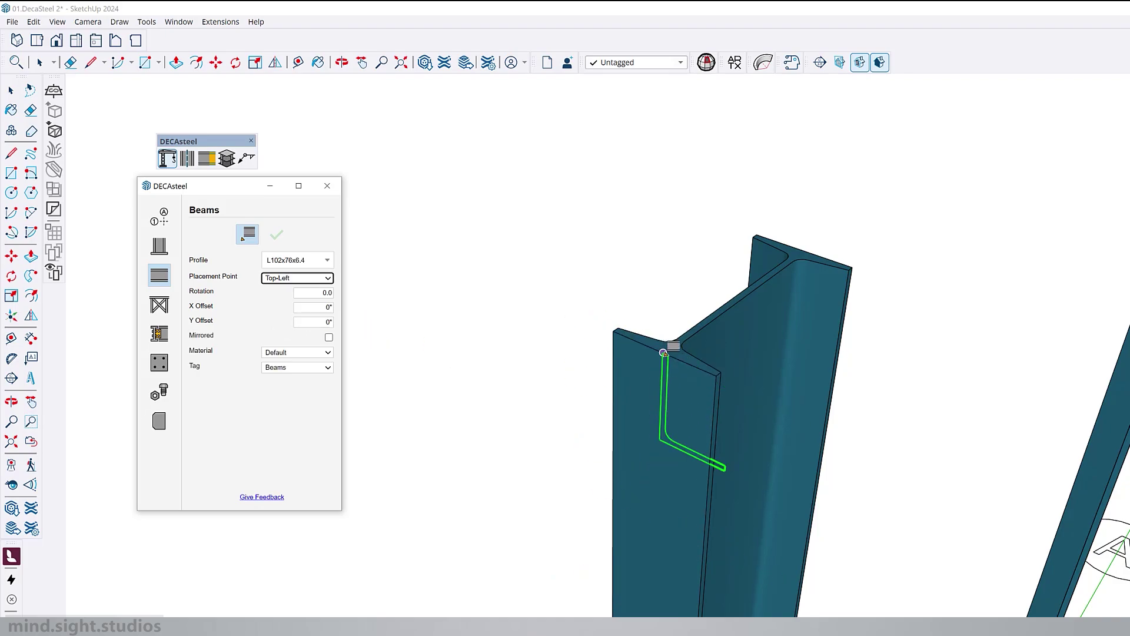
# Step: Mirror the preview of the L102x76x6.4 beam profile with its Top-Left placement point
pyautogui.click(329, 337)
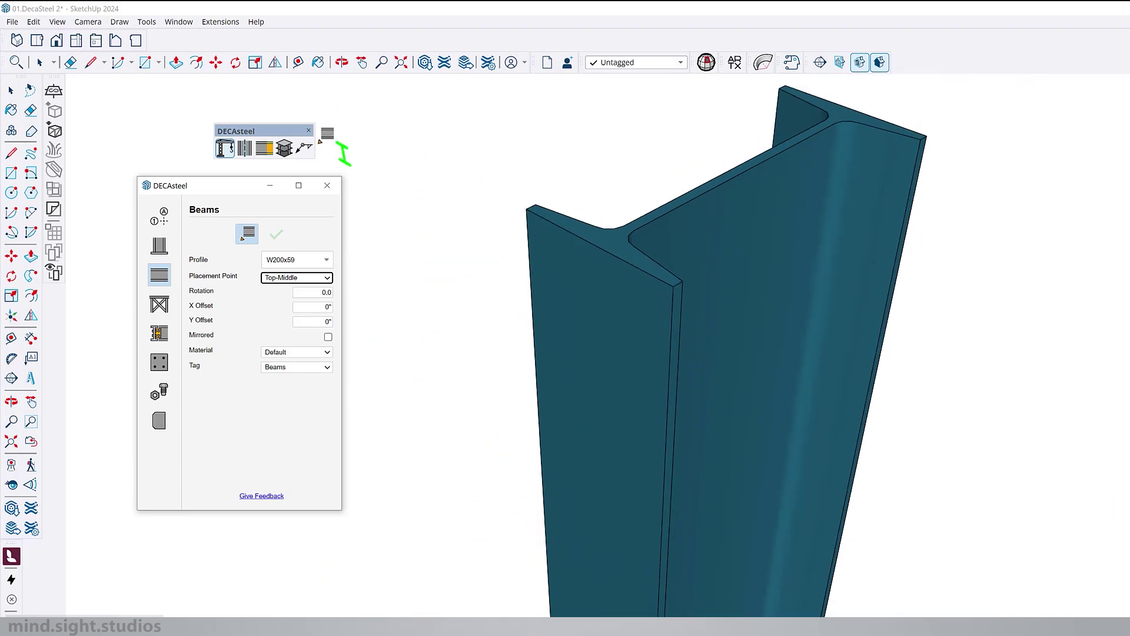
# Step: Enable path line snapping and draw a W200x59 beam between the tops of the back-row columns on grids A and B
pyautogui.click(245, 148)
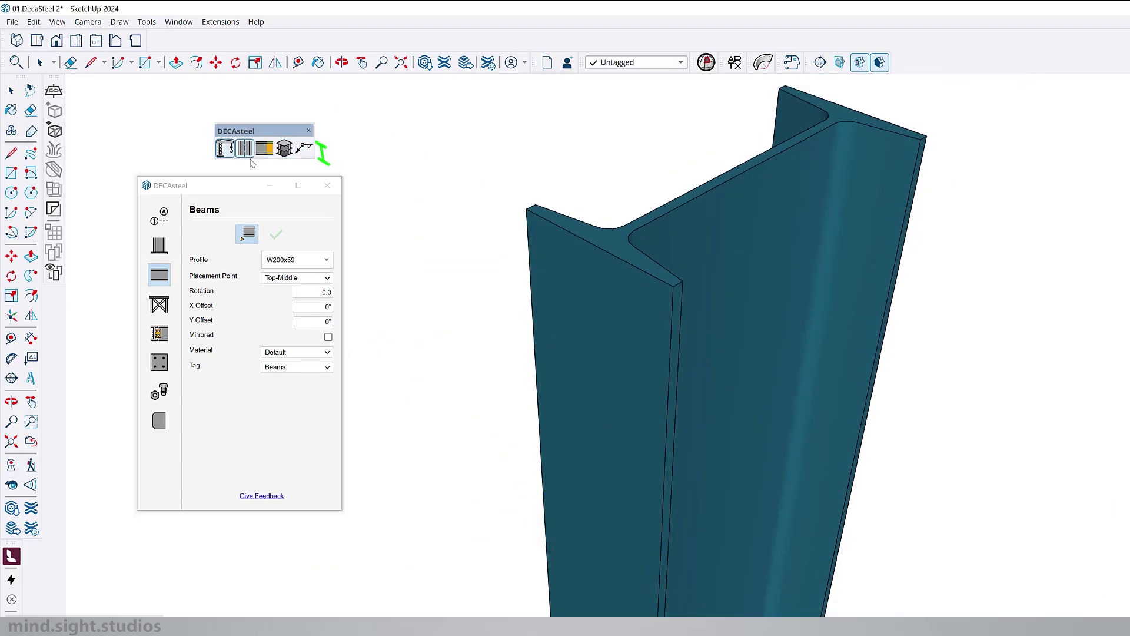
pyautogui.click(740, 171)
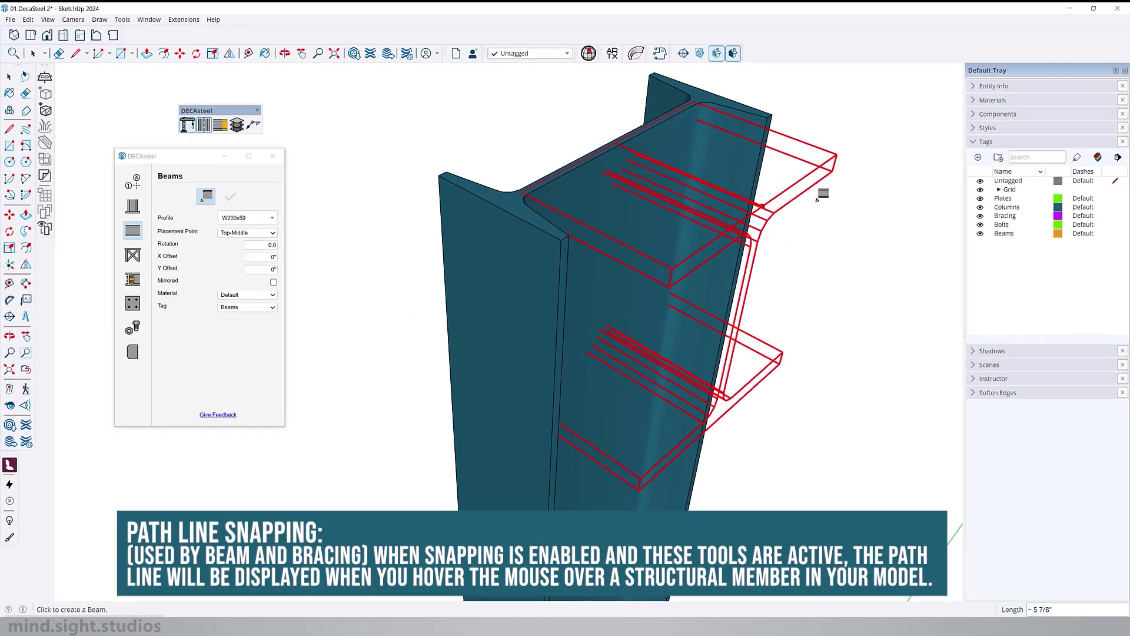
pyautogui.scroll(-6, 985, 232)
pyautogui.keyDown('shift'); pyautogui.moveTo(916, 261); pyautogui.dragTo(909, 263, button='middle'); pyautogui.keyUp('shift')
pyautogui.keyDown('shift'); pyautogui.moveTo(759, 219); pyautogui.dragTo(509, 225, button='middle'); pyautogui.keyUp('shift')
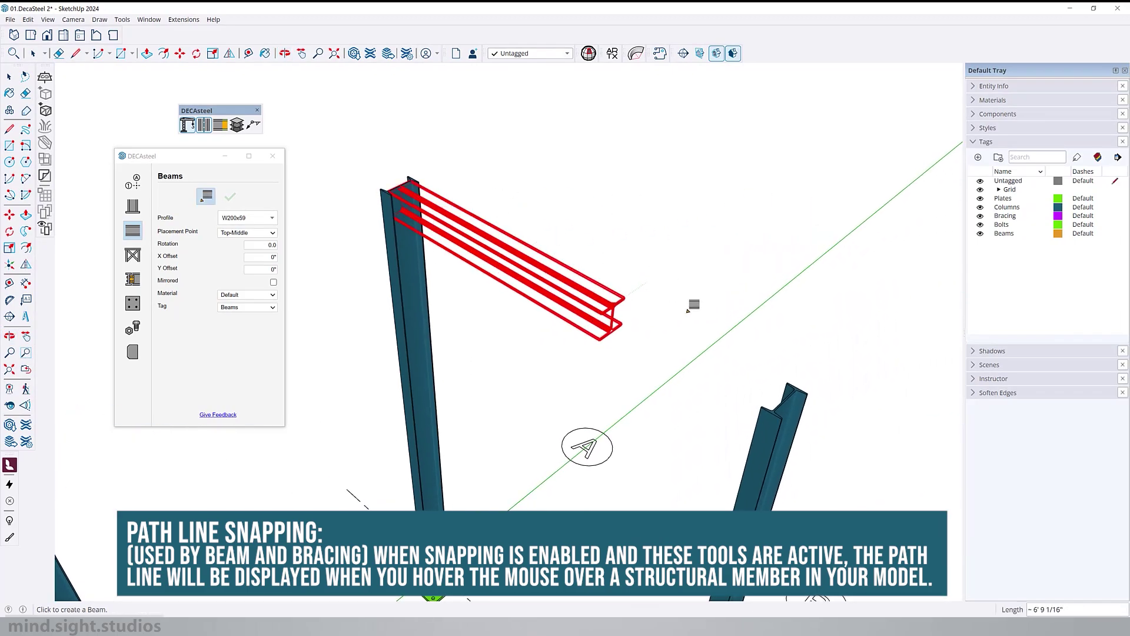
pyautogui.scroll(5, 775, 392)
pyautogui.click(824, 408)
pyautogui.scroll(-5, 618, 253)
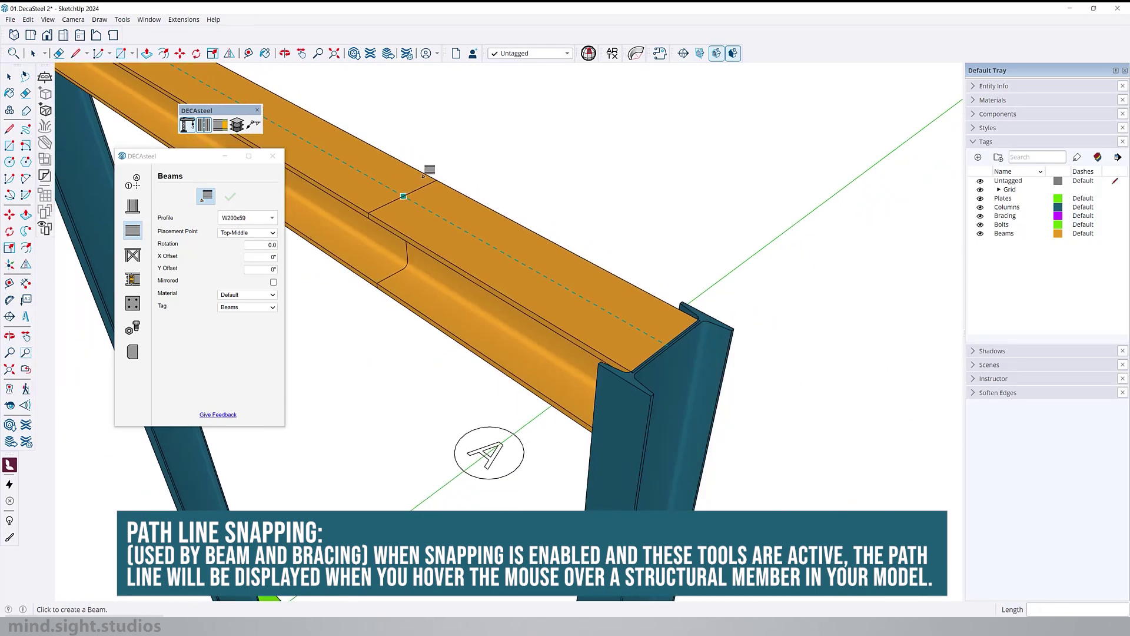
# Step: Draw a second W200x59 beam from the first beam's path-line end to the top of the back-row column on grid C
pyautogui.scroll(4, 586, 253)
pyautogui.scroll(2, 505, 183)
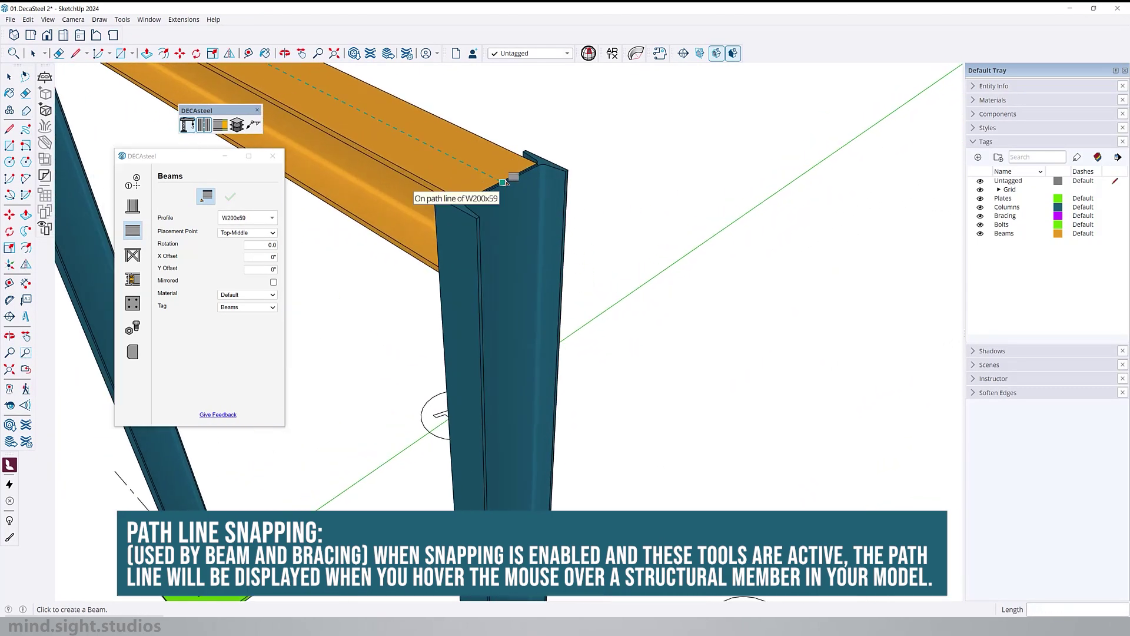
pyautogui.click(509, 184)
pyautogui.scroll(-5, 662, 236)
pyautogui.keyDown('shift'); pyautogui.moveTo(755, 299); pyautogui.dragTo(483, 156, button='middle'); pyautogui.keyUp('shift')
pyautogui.scroll(2, 827, 303)
pyautogui.click(814, 299)
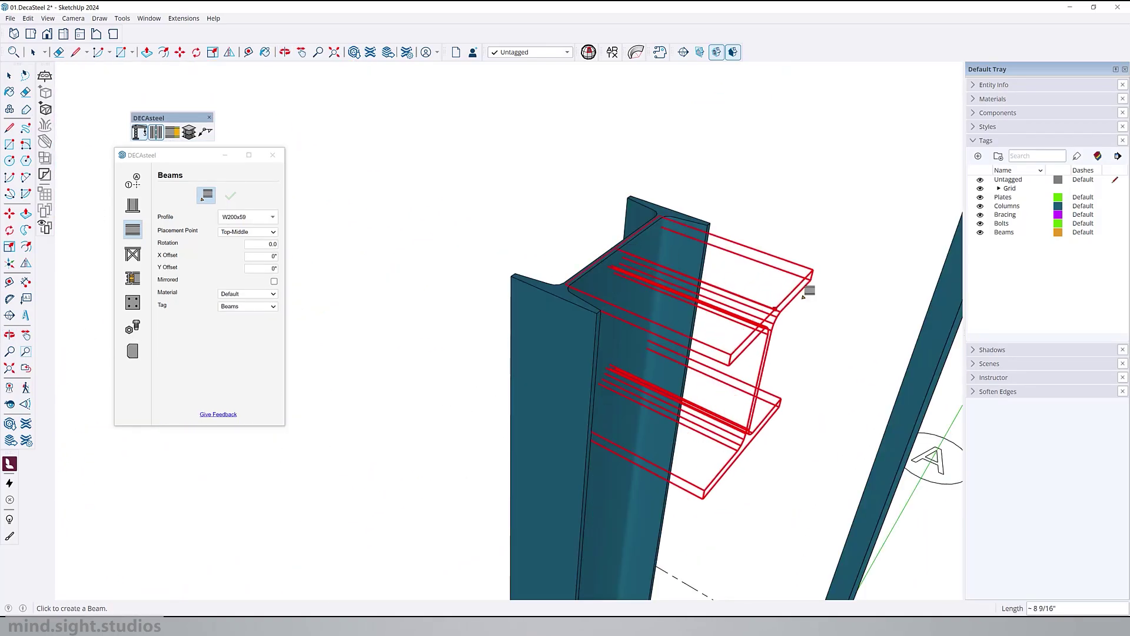
# Step: Draw a 10' W200x59 beam between the web tops of the front-row columns on grids A and B
pyautogui.scroll(-6, 521, 200)
pyautogui.click(524, 196)
pyautogui.scroll(-2, 524, 196)
pyautogui.scroll(3, 730, 259)
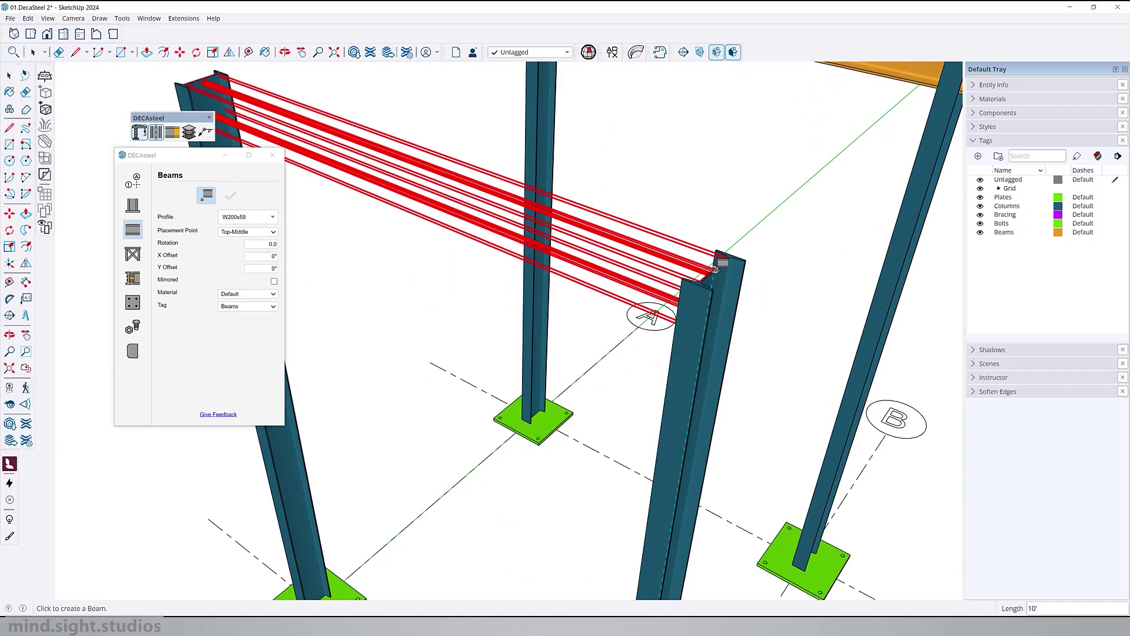
pyautogui.click(732, 254)
pyautogui.scroll(-1, 748, 289)
# Step: Draw a W200x59 beam at about mid-height between the path lines of the front-row columns on grids A and B
pyautogui.moveTo(747, 288); pyautogui.dragTo(396, 374, button='middle')
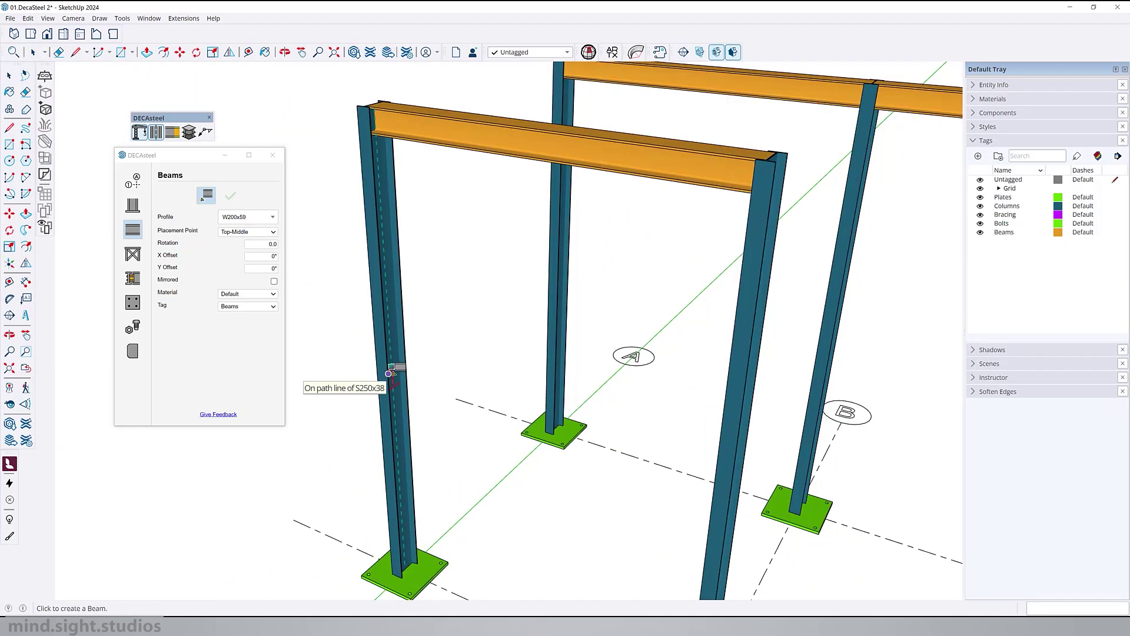
pyautogui.click(396, 373)
pyautogui.click(743, 417)
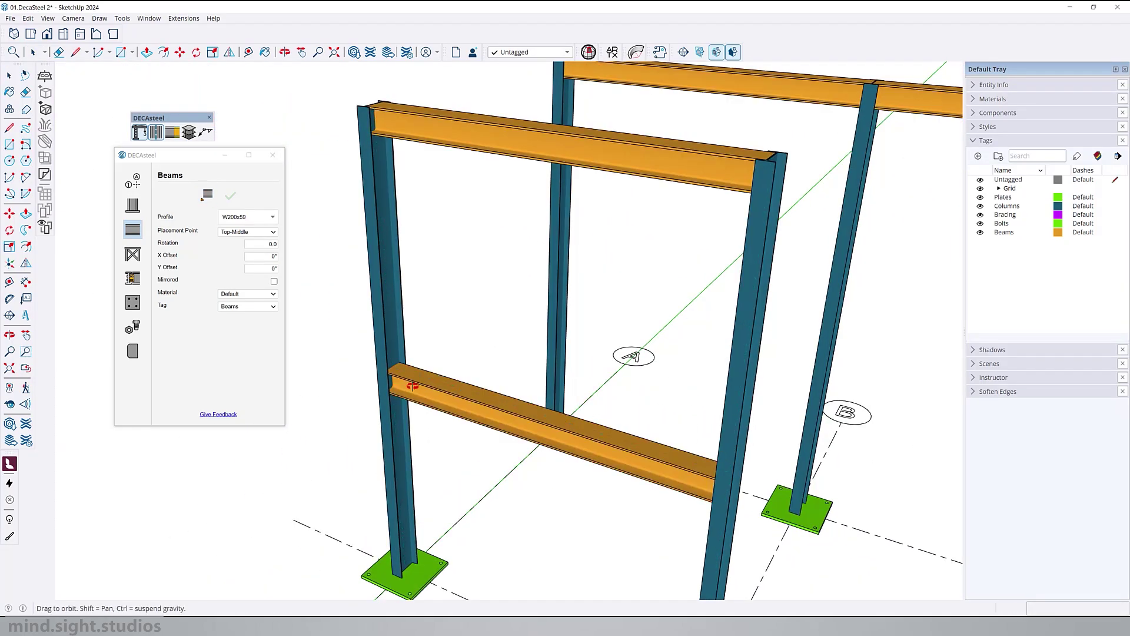
# Step: Extend the free end of the upper front-row beam 20' to the top of the column on grid D
pyautogui.moveTo(743, 416); pyautogui.dragTo(754, 362, button='middle')
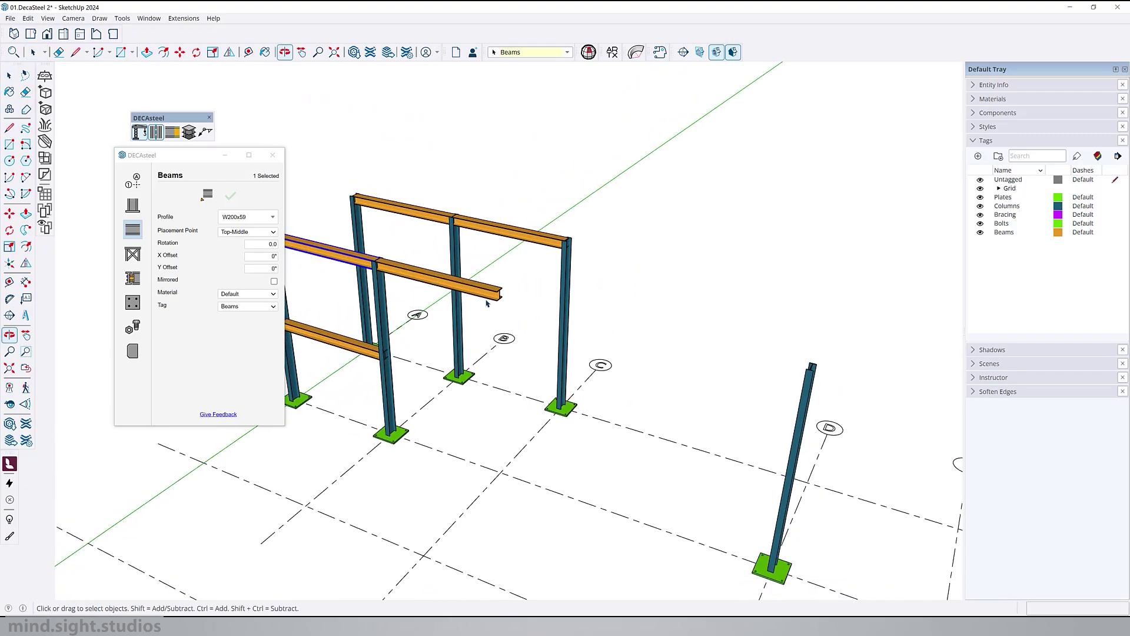
pyautogui.moveTo(840, 361); pyautogui.dragTo(774, 373)
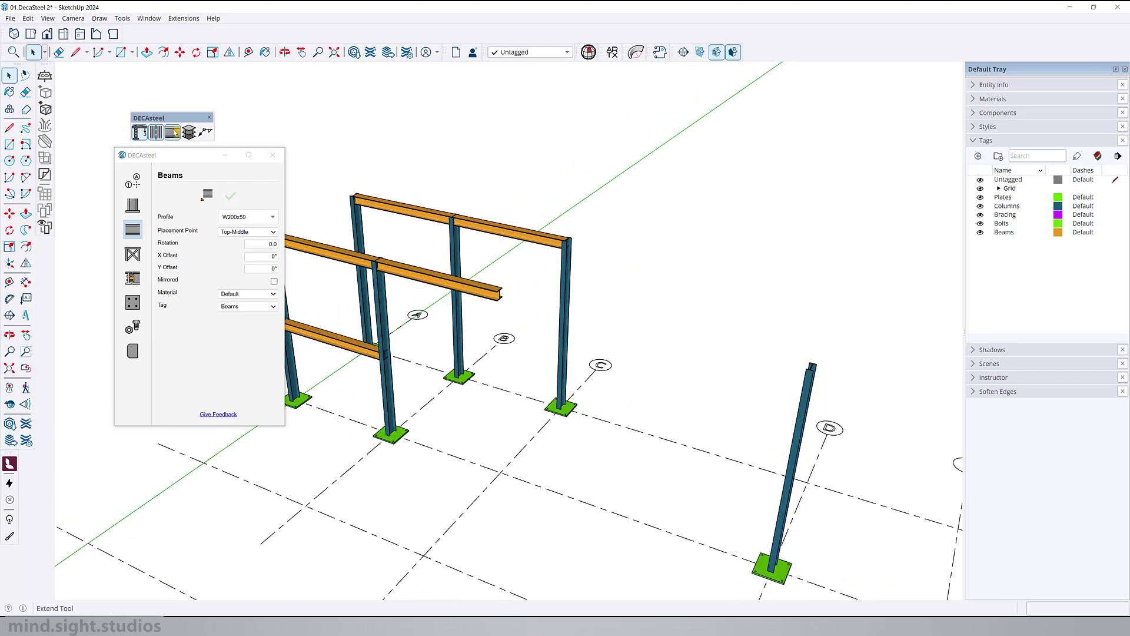
pyautogui.click(172, 132)
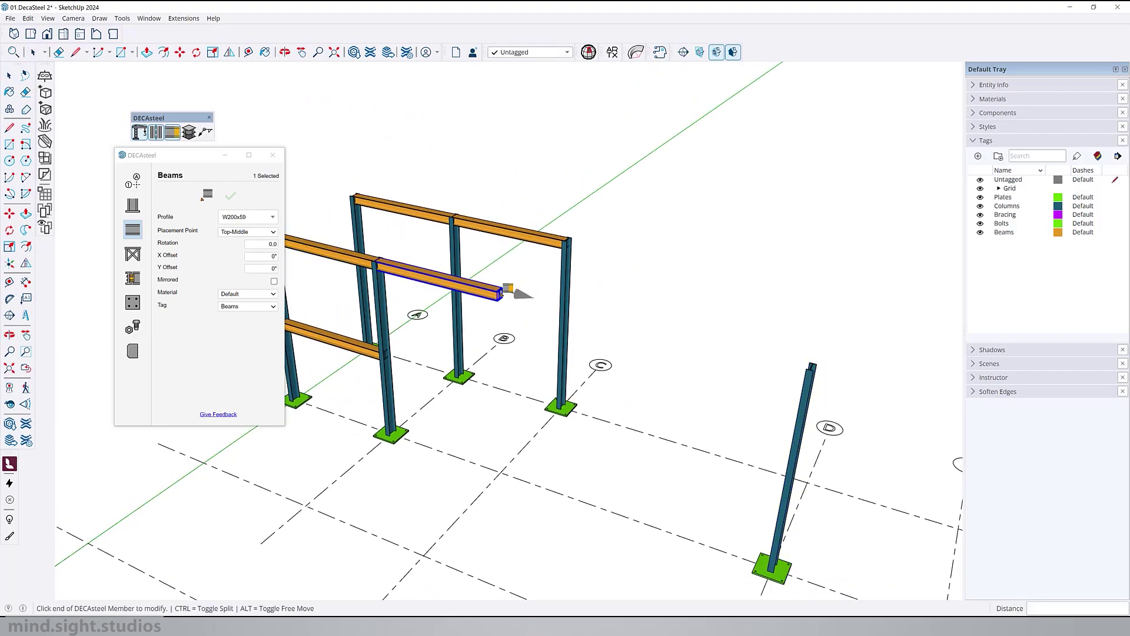
pyautogui.click(499, 293)
pyautogui.scroll(6, 818, 365)
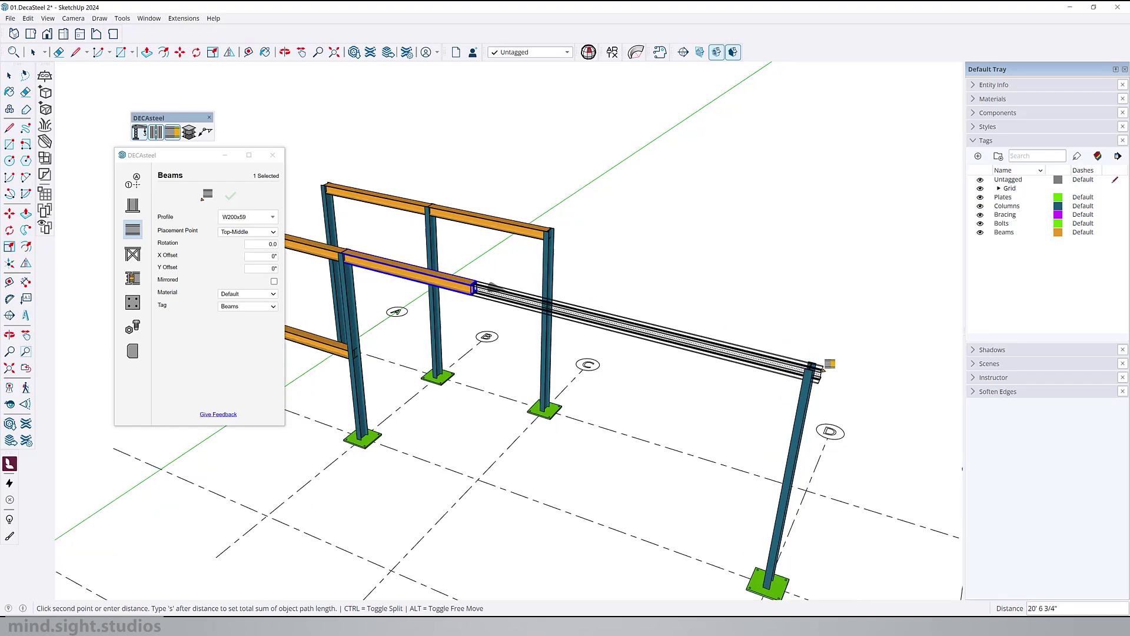
pyautogui.click(760, 400)
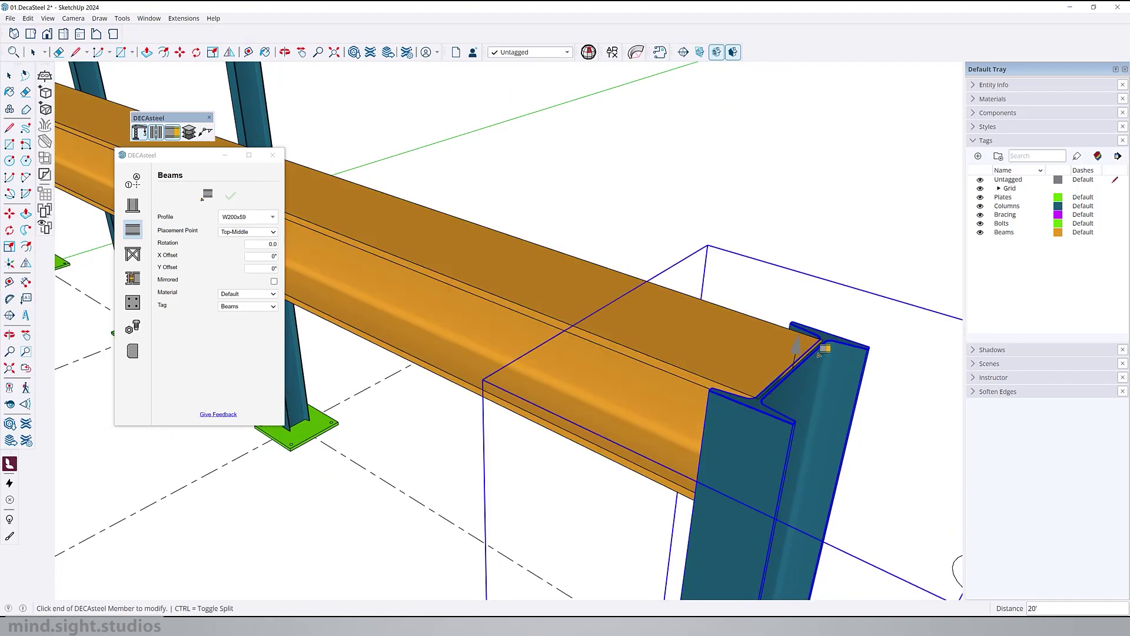
pyautogui.scroll(-3, 810, 337)
pyautogui.scroll(-3, 777, 334)
pyautogui.press('space')
pyautogui.click(778, 359)
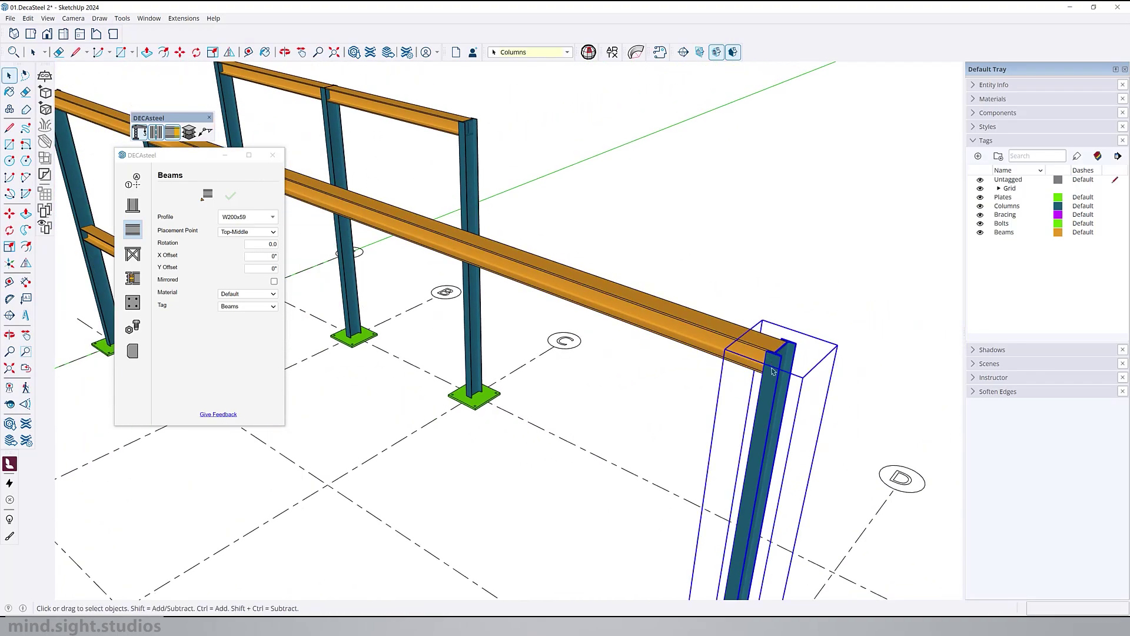
pyautogui.scroll(-2, 779, 356)
# Step: Inspect the columns around the 10' radius circle and the separate arcs spanning between them
pyautogui.click(612, 191)
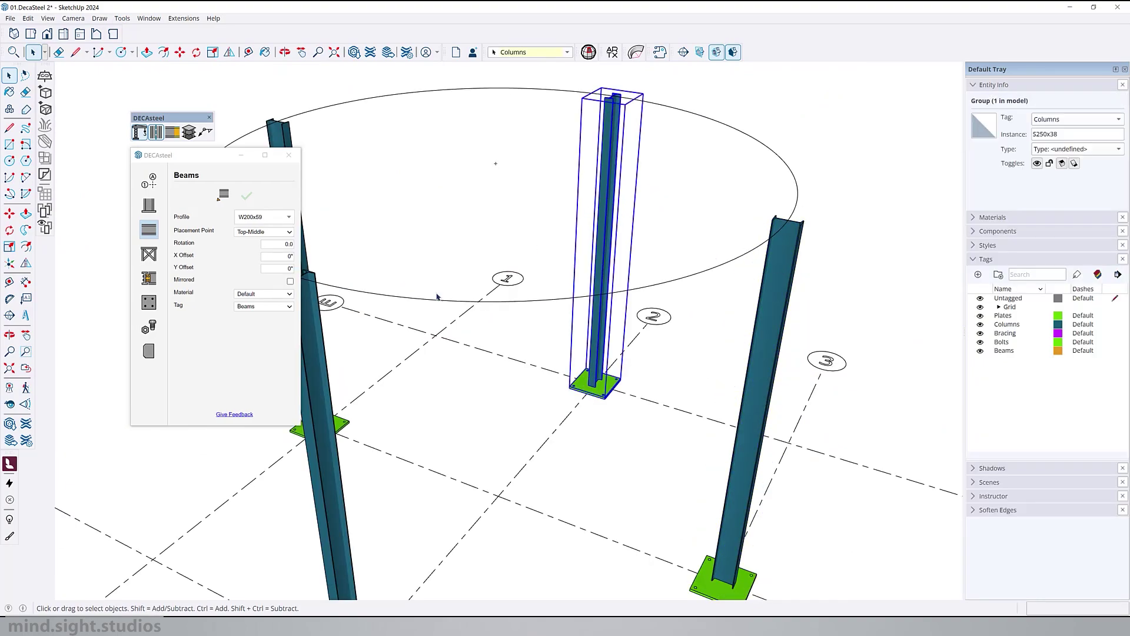
pyautogui.click(324, 389)
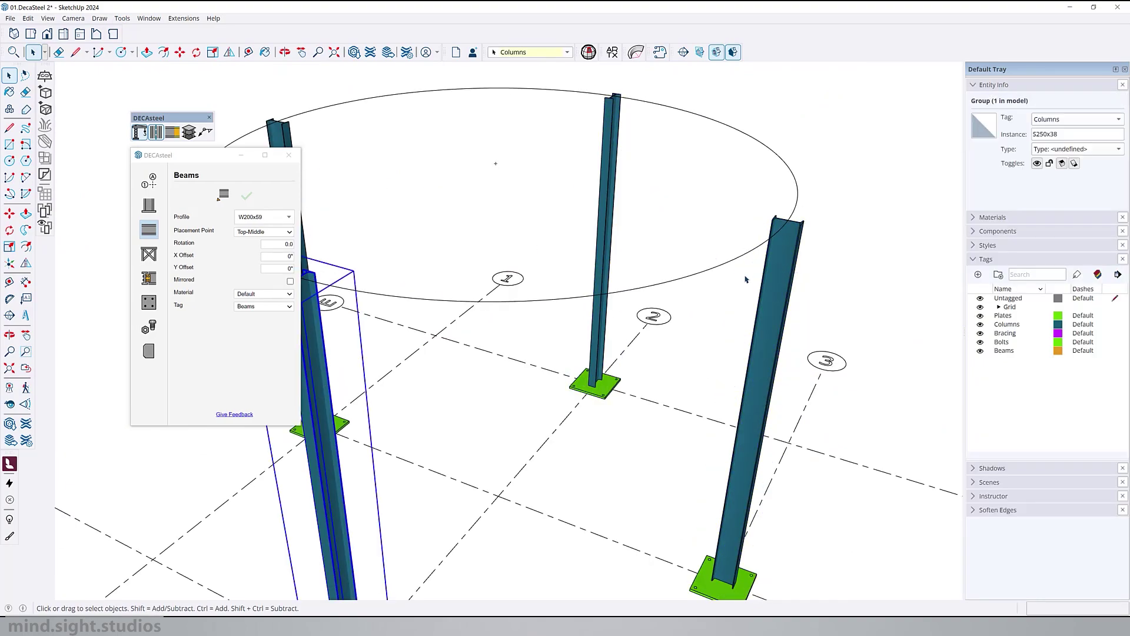
pyautogui.click(724, 248)
pyautogui.scroll(-1, 776, 202)
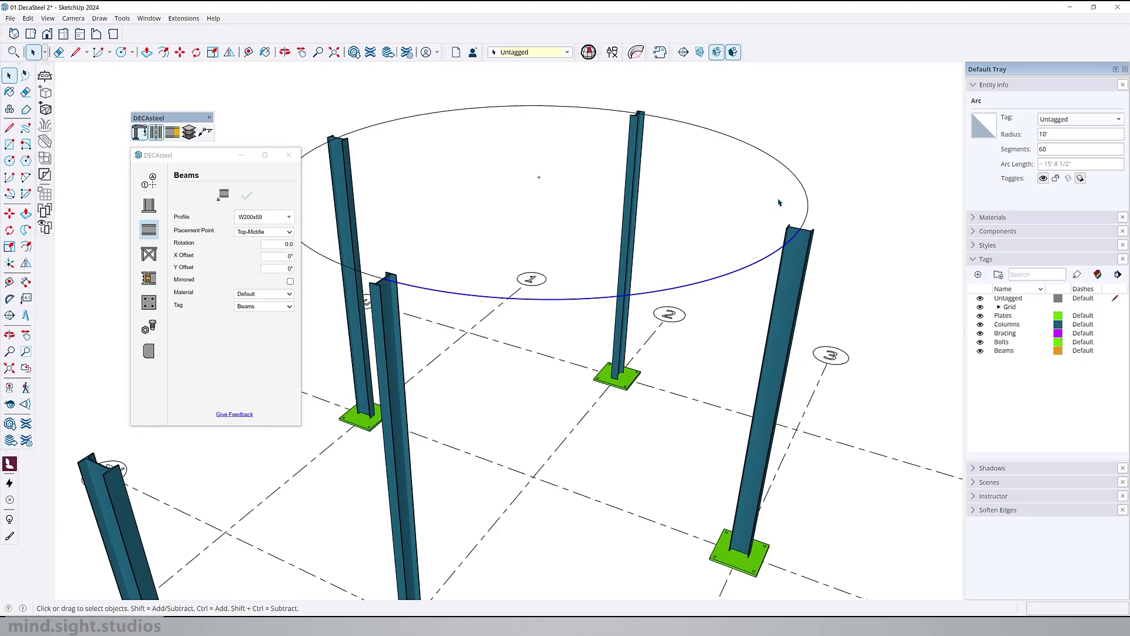
pyautogui.moveTo(725, 119); pyautogui.dragTo(722, 117)
pyautogui.moveTo(474, 135); pyautogui.dragTo(475, 135)
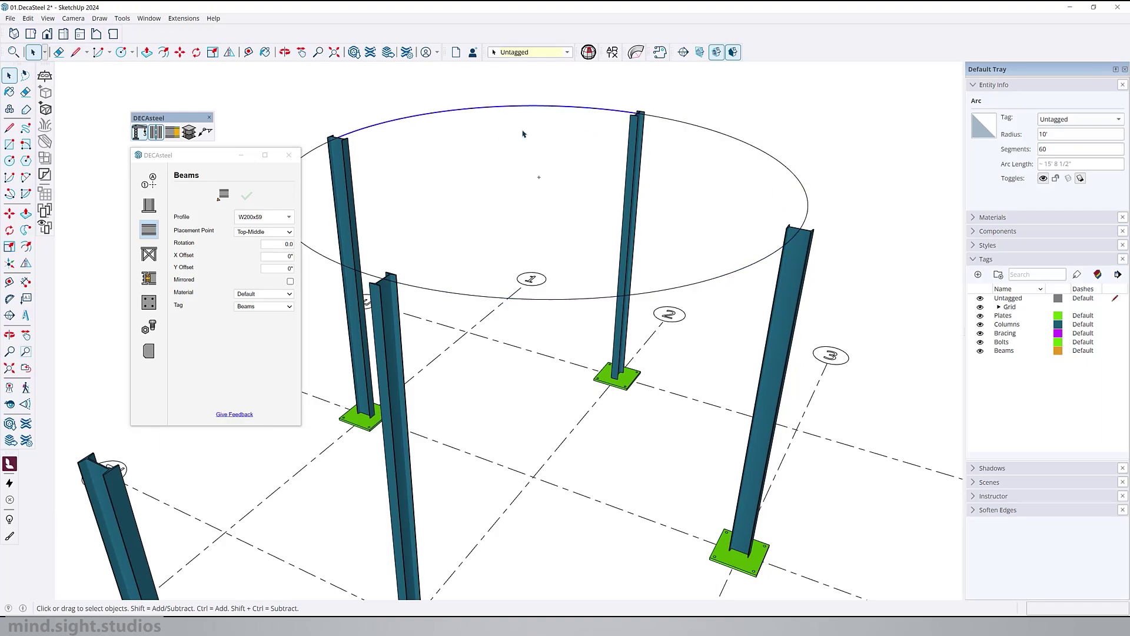
# Step: Create a curved W200x59 beam with Top-Middle placement along one 10' radius arc between two adjacent column tops
pyautogui.moveTo(686, 155); pyautogui.dragTo(841, 240, button='middle')
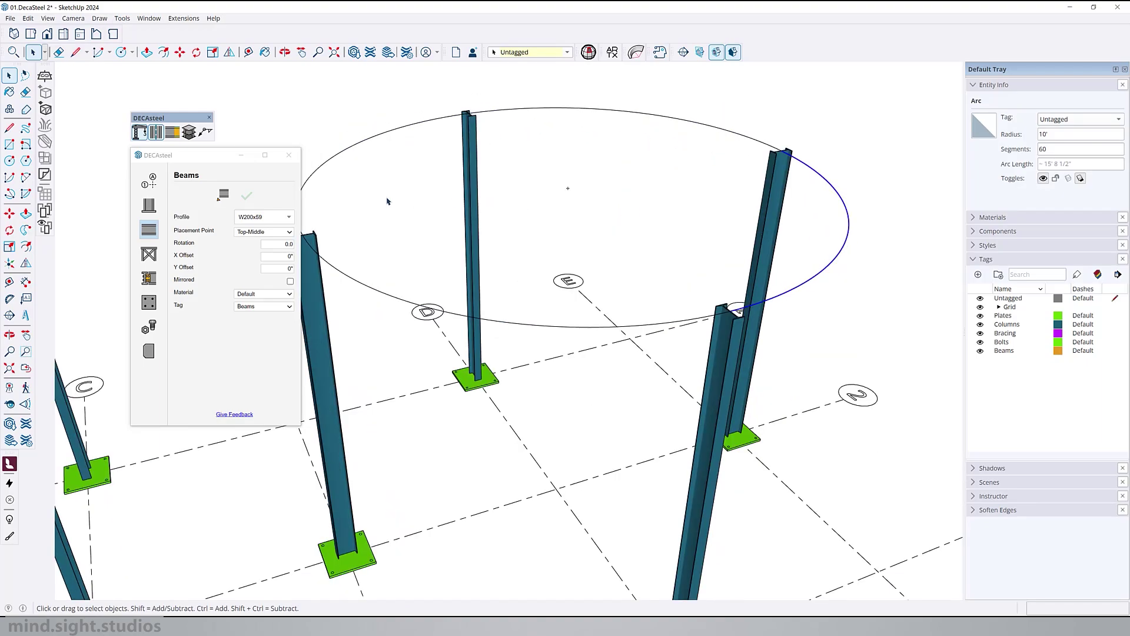
pyautogui.click(287, 217)
pyautogui.click(288, 218)
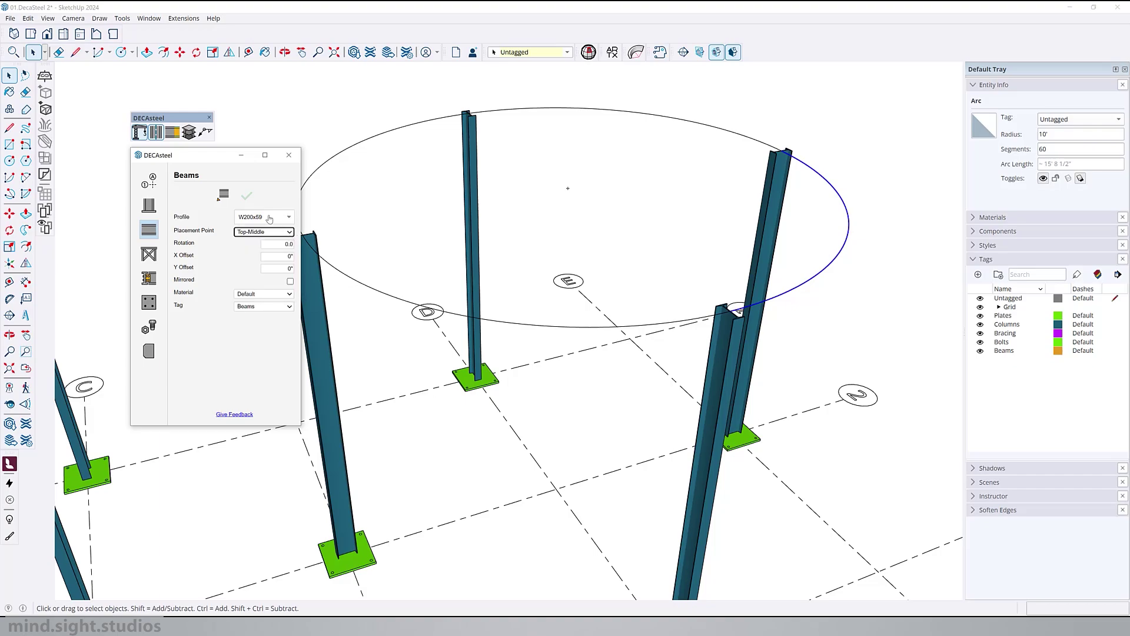
pyautogui.click(230, 197)
pyautogui.moveTo(743, 284); pyautogui.dragTo(612, 294, button='middle')
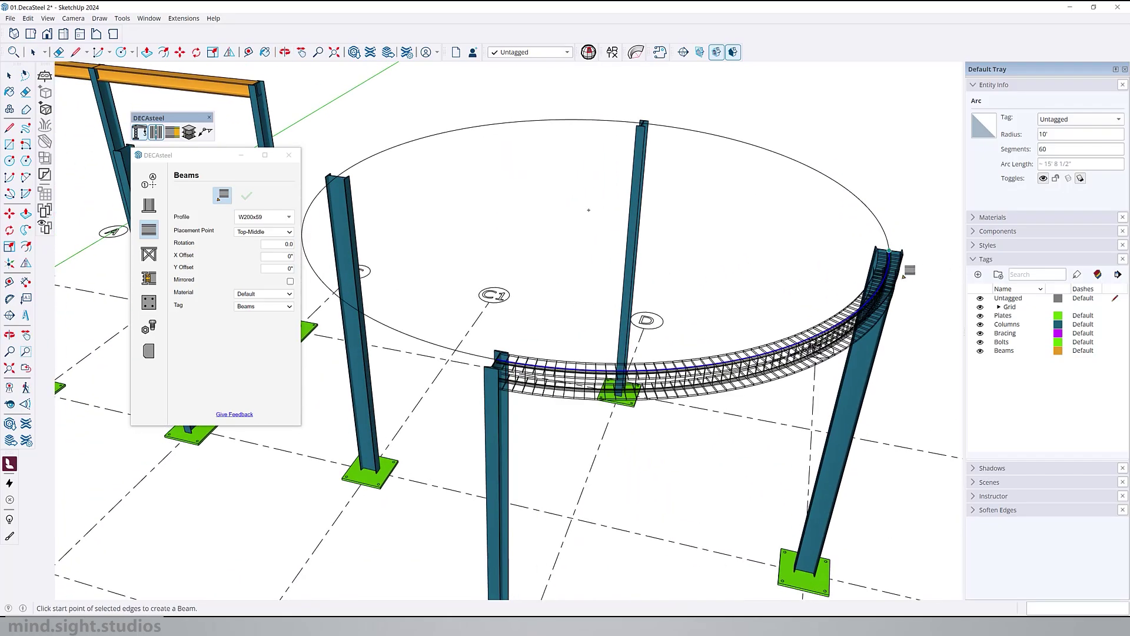
pyautogui.scroll(3, 902, 272)
pyautogui.moveTo(895, 259); pyautogui.dragTo(740, 298, button='middle')
pyautogui.click(830, 270)
pyautogui.scroll(-3, 829, 272)
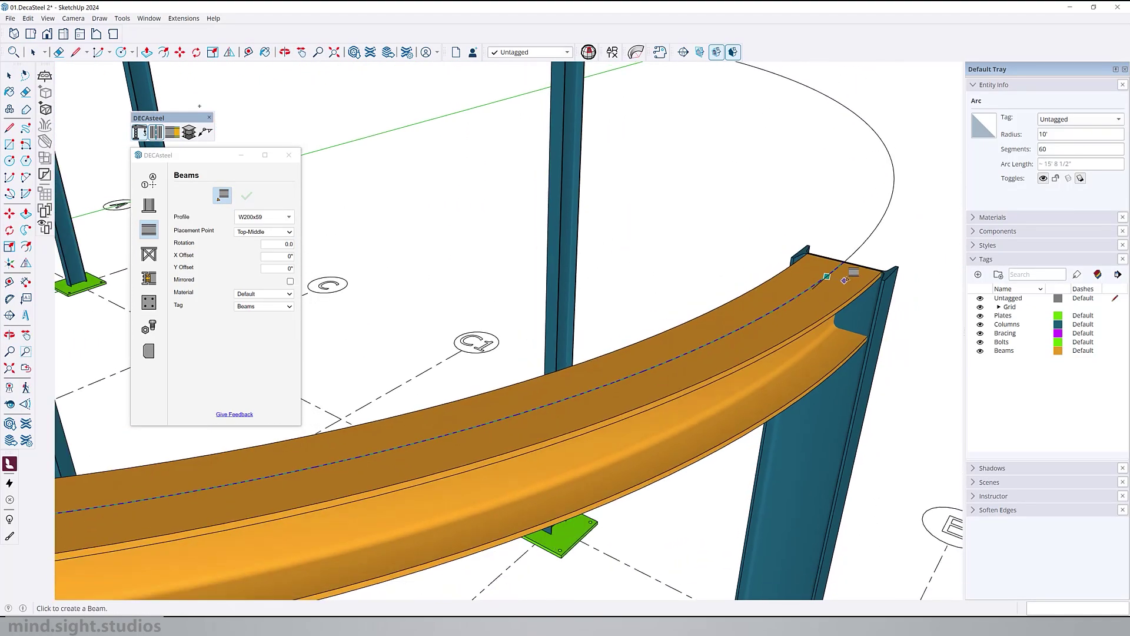
# Step: Set the beam placement point to Center and create a curved W200x59 beam along the arc adjoining the first curved beam
pyautogui.moveTo(828, 316); pyautogui.dragTo(704, 389, button='middle')
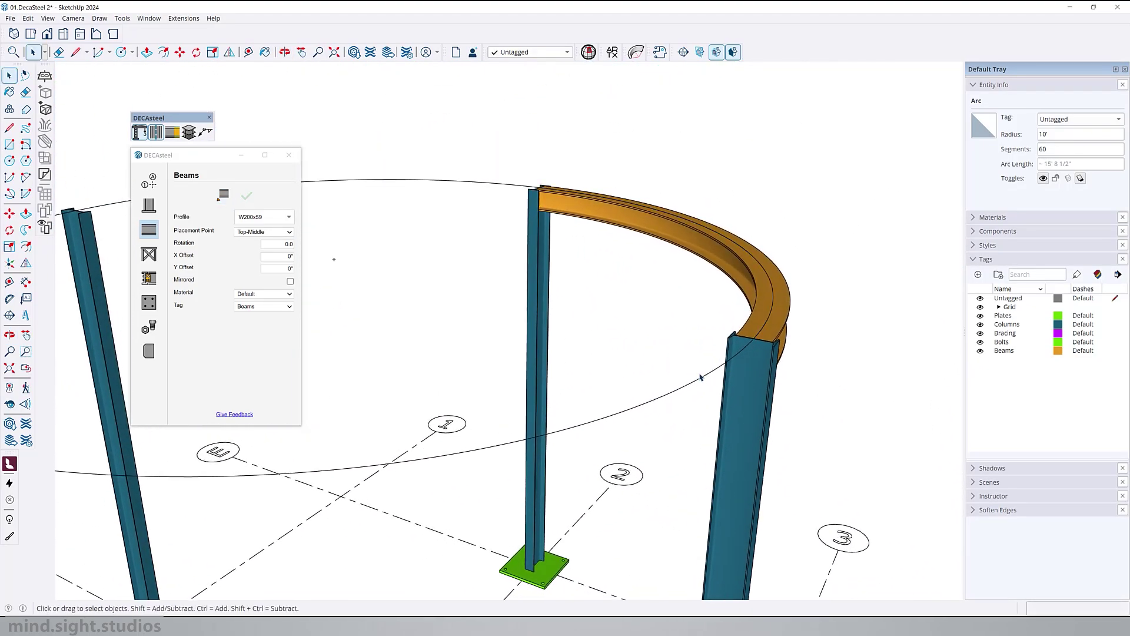
pyautogui.click(265, 233)
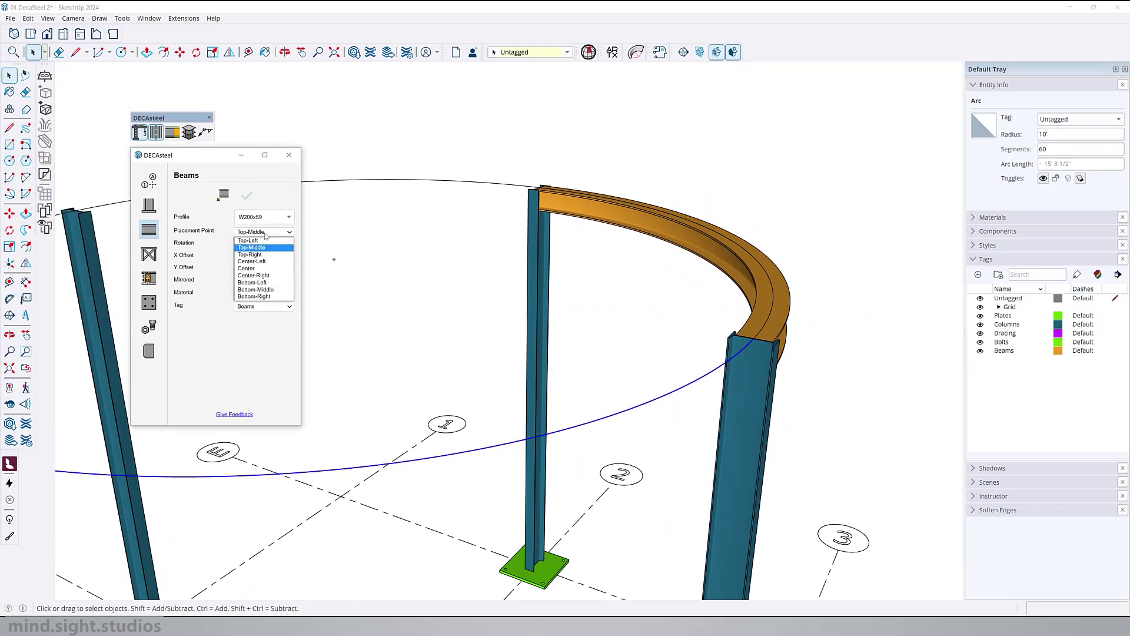
pyautogui.click(246, 268)
pyautogui.click(223, 195)
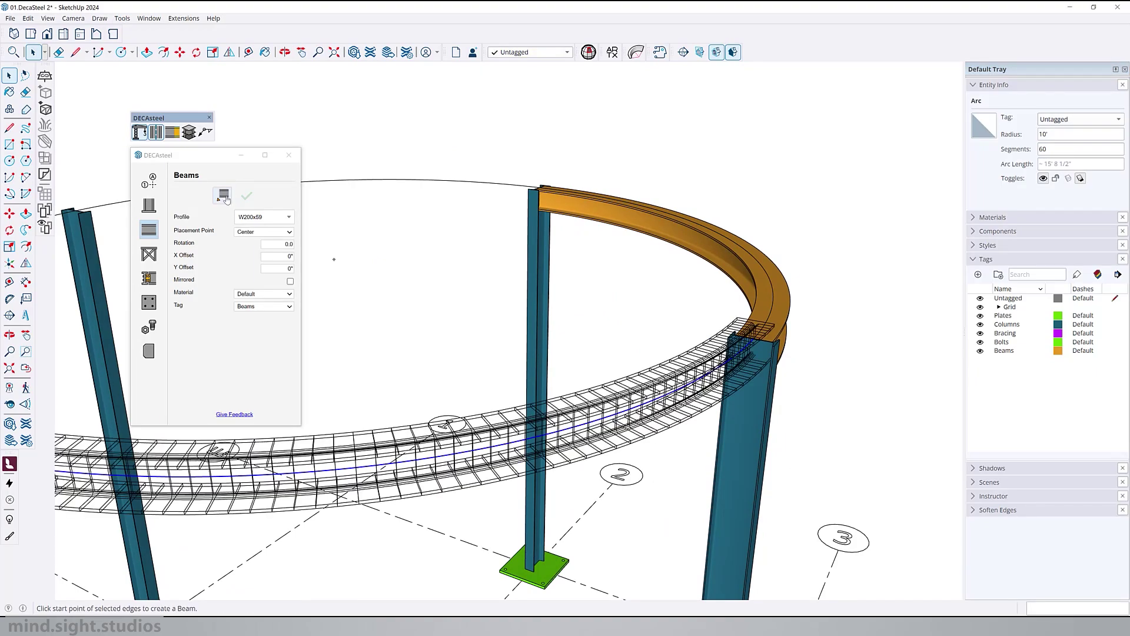
pyautogui.moveTo(717, 393); pyautogui.dragTo(613, 392, button='middle')
pyautogui.scroll(3, 499, 337)
pyautogui.click(585, 307)
pyautogui.press('space')
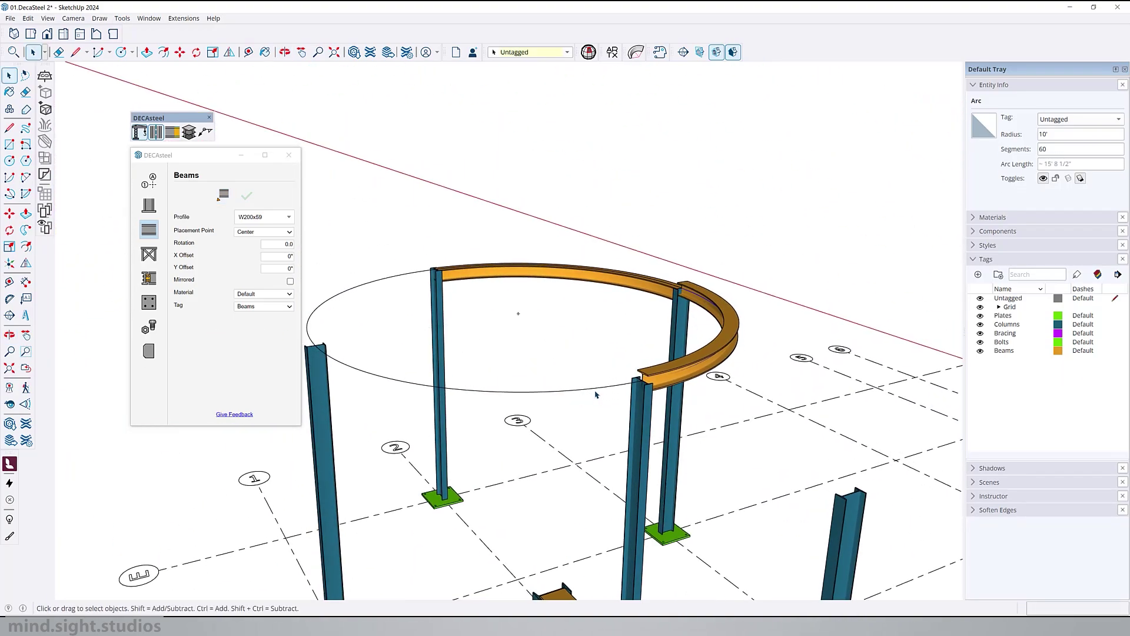
# Step: Create a third curved W200x59 beam with Center placement along one of the two remaining 10' radius arcs
pyautogui.click(597, 388)
pyautogui.click(221, 196)
pyautogui.scroll(5, 625, 274)
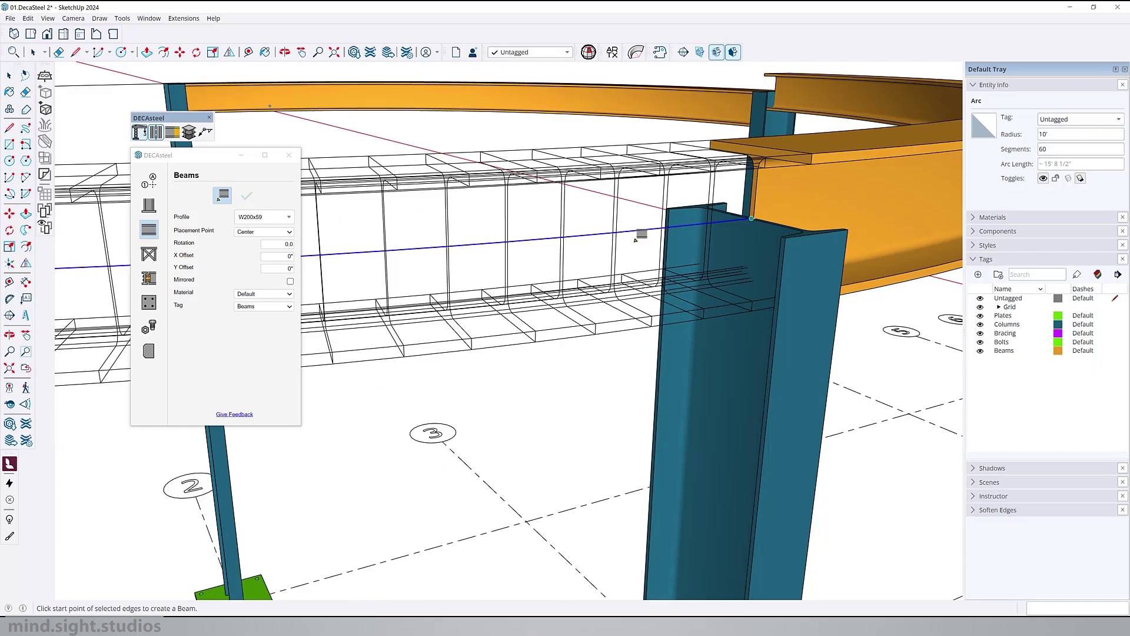
pyautogui.click(626, 274)
pyautogui.scroll(-3, 631, 276)
pyautogui.moveTo(631, 276); pyautogui.dragTo(706, 331, button='middle')
pyautogui.scroll(-4, 613, 331)
pyautogui.scroll(3, 613, 331)
pyautogui.press('space')
# Step: Create a fourth curved W200x59 beam with Center placement along the last open arc to close the ring
pyautogui.click(440, 308)
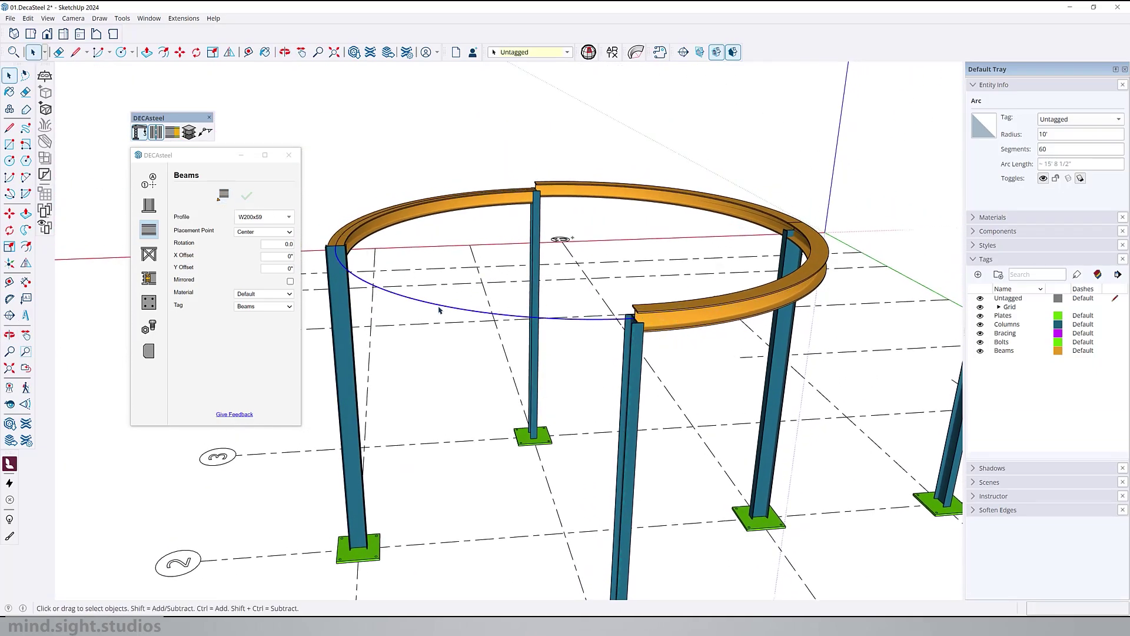
pyautogui.click(224, 198)
pyautogui.click(440, 303)
pyautogui.moveTo(617, 323); pyautogui.dragTo(307, 288, button='middle')
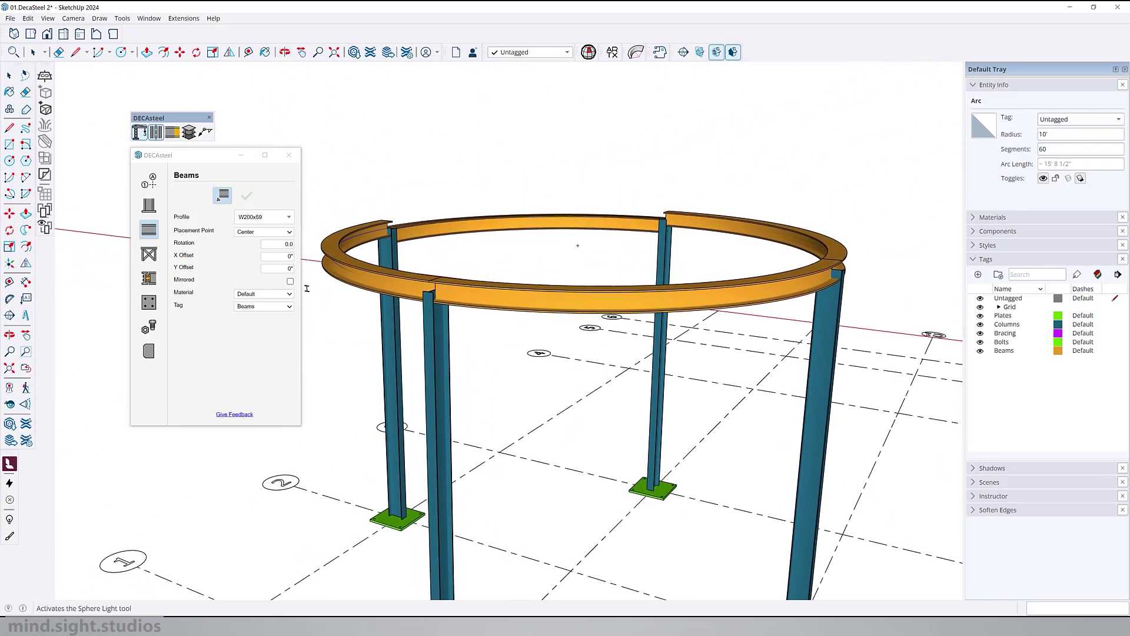